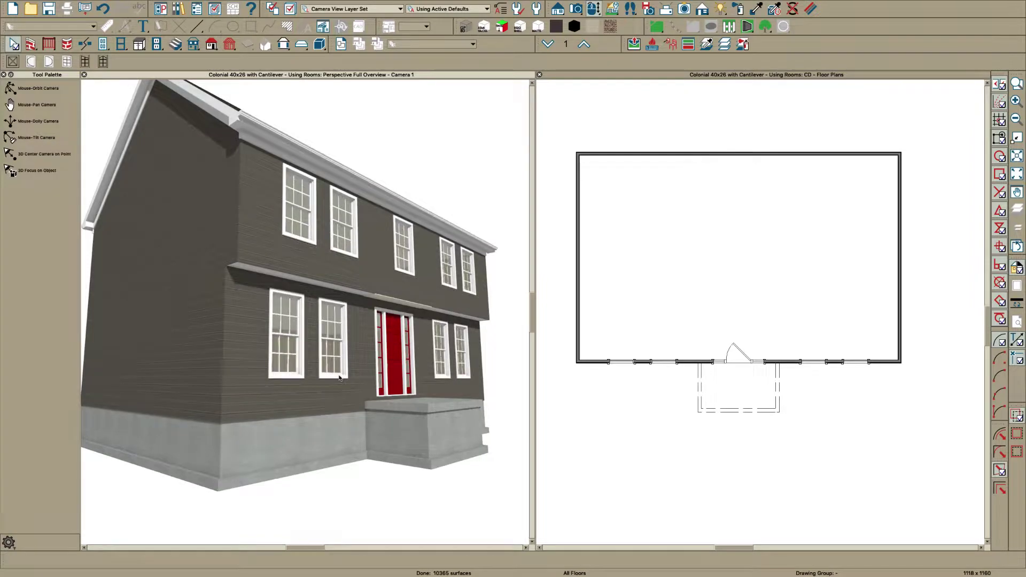
Inspect the second-floor overhang from below in the camera view and bring the floor plan into a full-size view
{"action": "scroll", "coordinate": [339, 378], "scroll_direction": "up", "scroll_amount": 3}
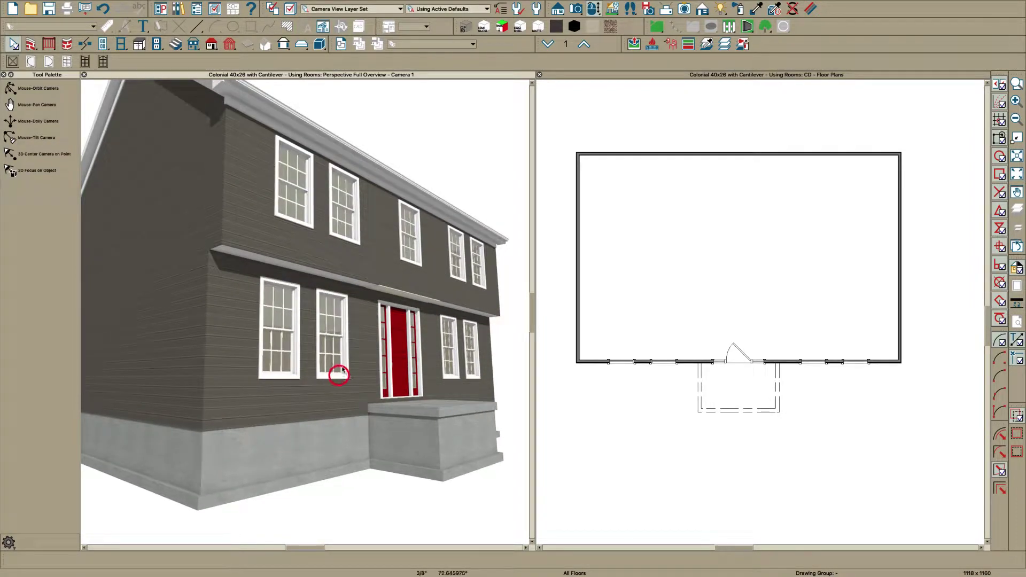
{"action": "middle_click_drag", "start_coordinate": [340, 370], "coordinate": [353, 292]}
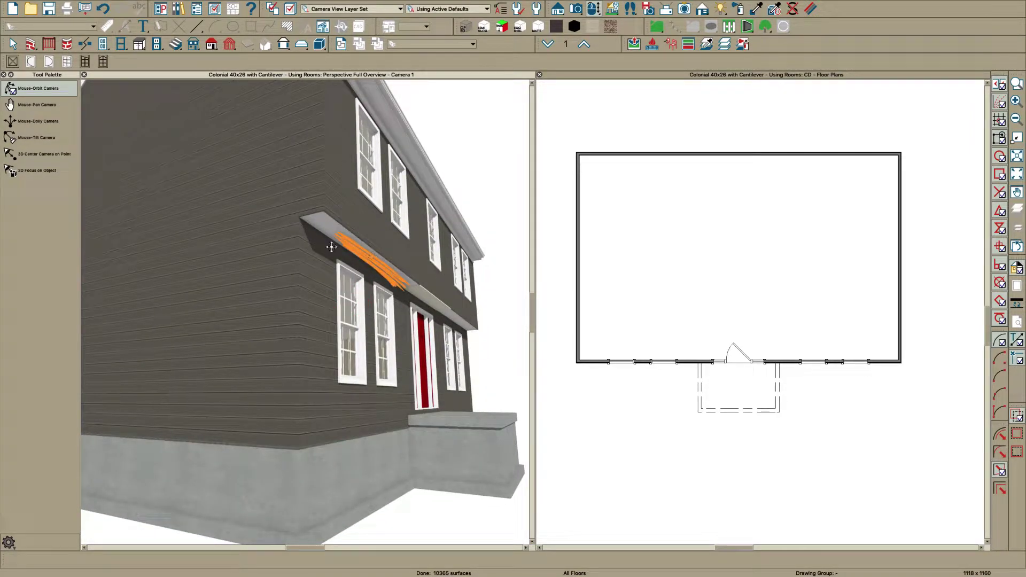
{"action": "middle_click_drag", "start_coordinate": [376, 276], "coordinate": [444, 319]}
{"action": "scroll", "coordinate": [576, 365], "scroll_direction": "down", "scroll_amount": 1}
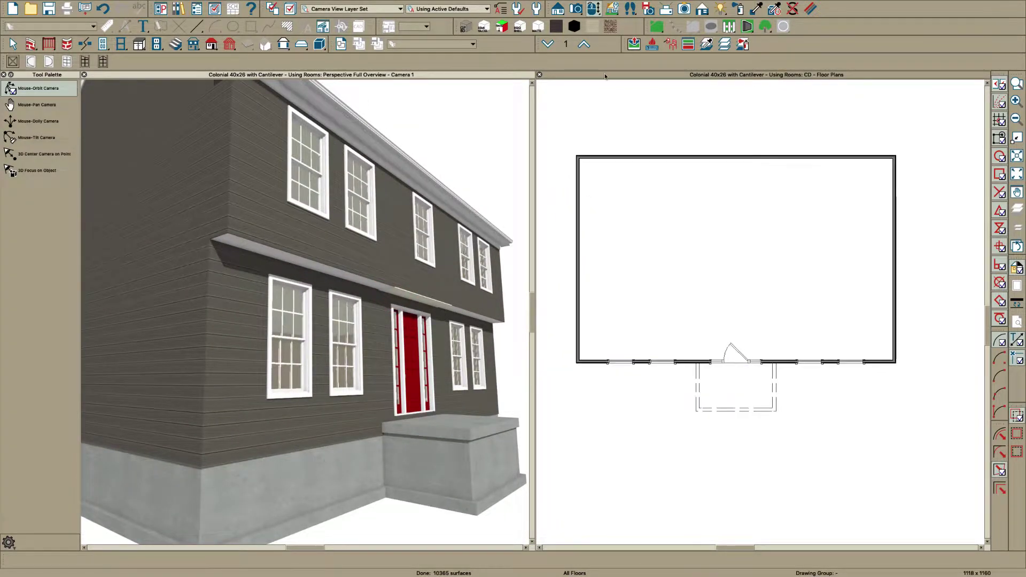
{"action": "left_click", "coordinate": [605, 75]}
{"action": "double_click", "coordinate": [576, 92]}
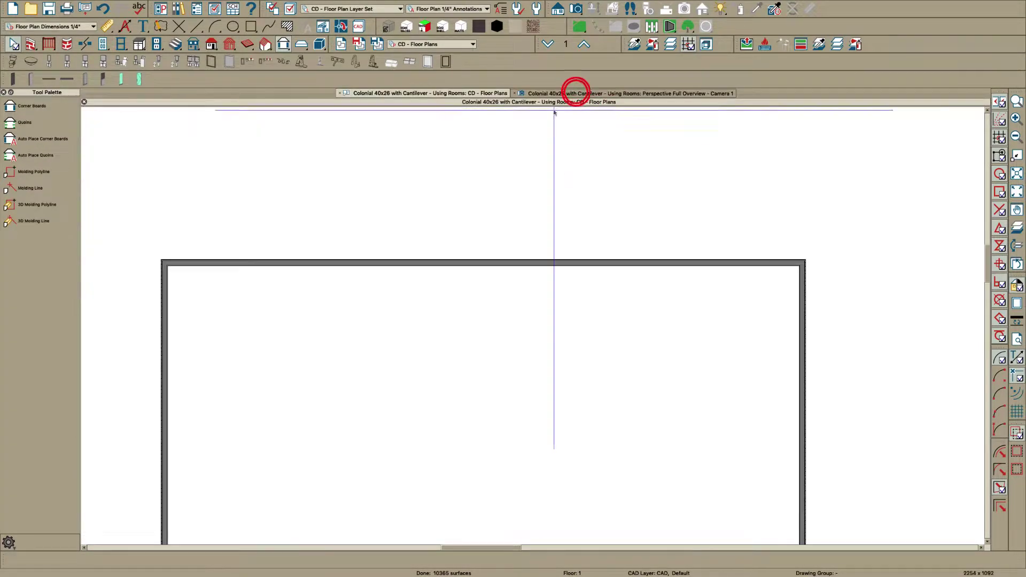
Turn on the reference floor display and draw straight exterior walls enclosing a narrow strip in front of the house under the overhang
{"action": "scroll", "coordinate": [441, 466], "scroll_direction": "up", "scroll_amount": 2}
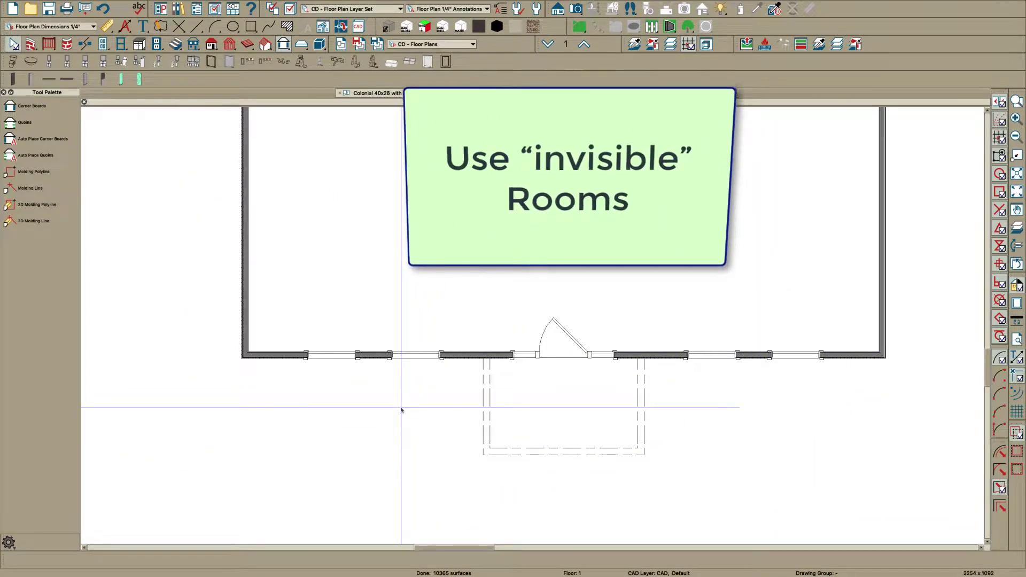
{"action": "key", "text": "shift+w"}
{"action": "key", "text": "F9"}
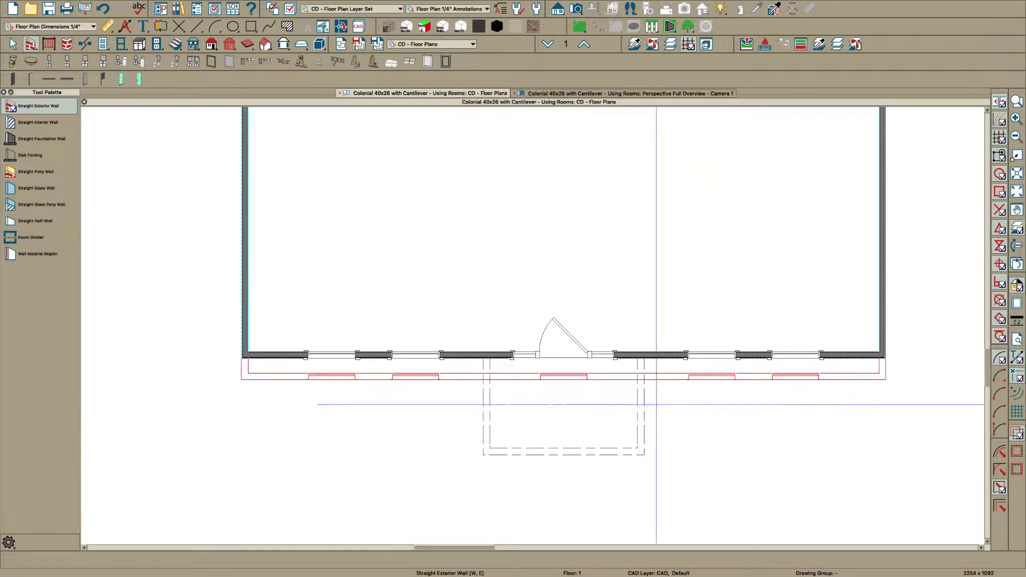
{"action": "scroll", "coordinate": [876, 363], "scroll_direction": "up", "scroll_amount": 3}
{"action": "mouse_move", "coordinate": [855, 330]}
{"action": "left_mouse_down"}
{"action": "mouse_move", "coordinate": [853, 368]}
{"action": "mouse_move", "coordinate": [806, 401]}
{"action": "mouse_move", "coordinate": [297, 401]}
{"action": "mouse_move", "coordinate": [119, 413]}
{"action": "mouse_move", "coordinate": [178, 410]}
{"action": "mouse_move", "coordinate": [175, 368]}
{"action": "left_mouse_up"}
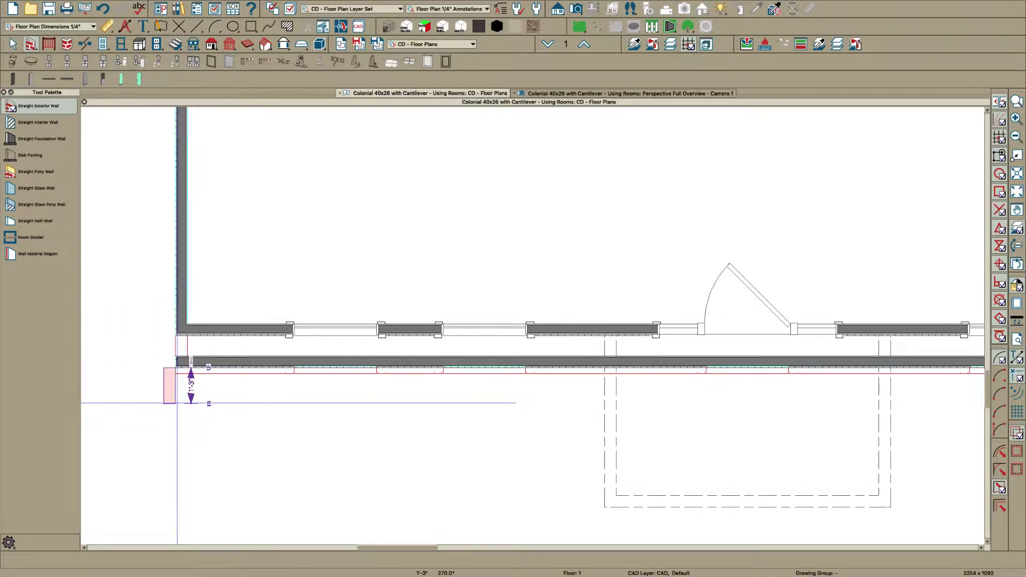
{"action": "key", "text": "space"}
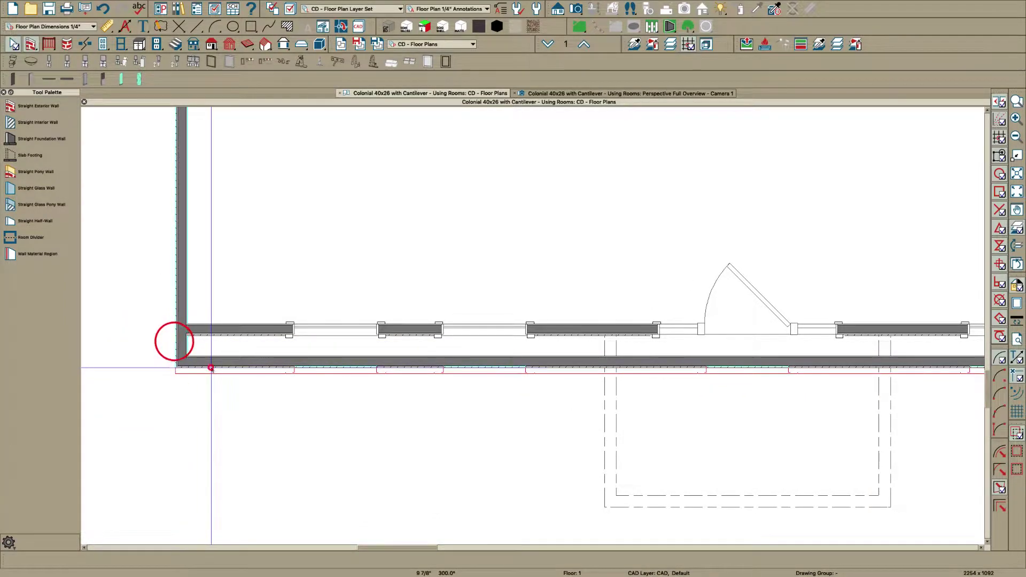
Align the three segments of the new front wall with the second-floor wall above
{"action": "left_click", "coordinate": [211, 367]}
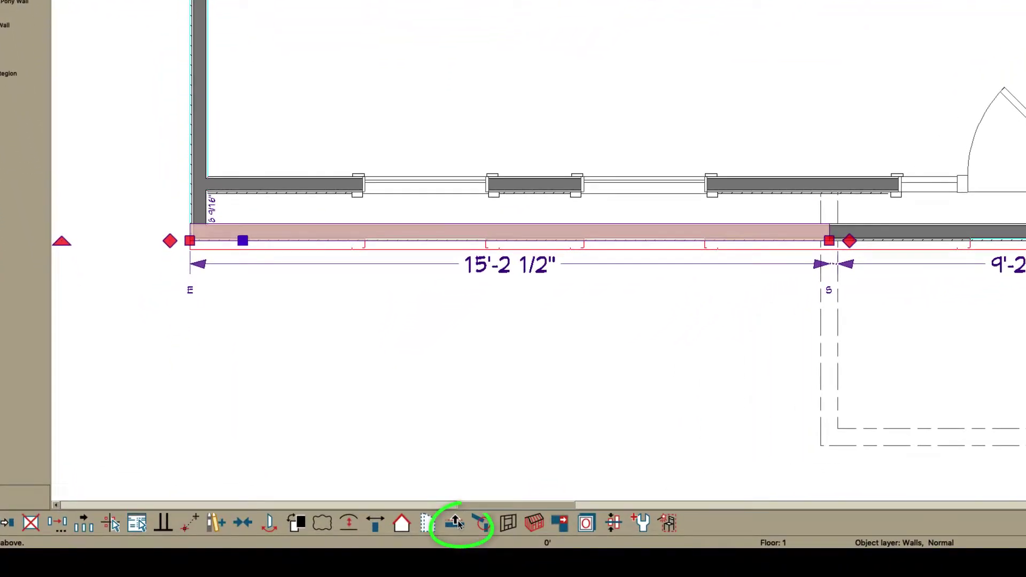
{"action": "left_click", "coordinate": [454, 522]}
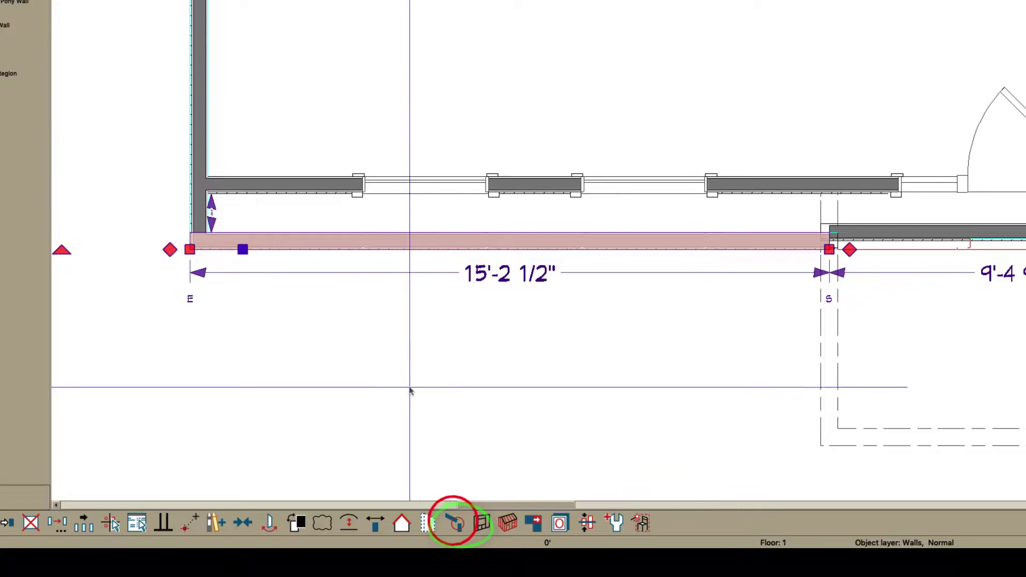
{"action": "scroll", "coordinate": [231, 333], "scroll_direction": "down", "scroll_amount": 3}
{"action": "scroll", "coordinate": [992, 290], "scroll_direction": "up", "scroll_amount": 1}
{"action": "left_click", "coordinate": [929, 256]}
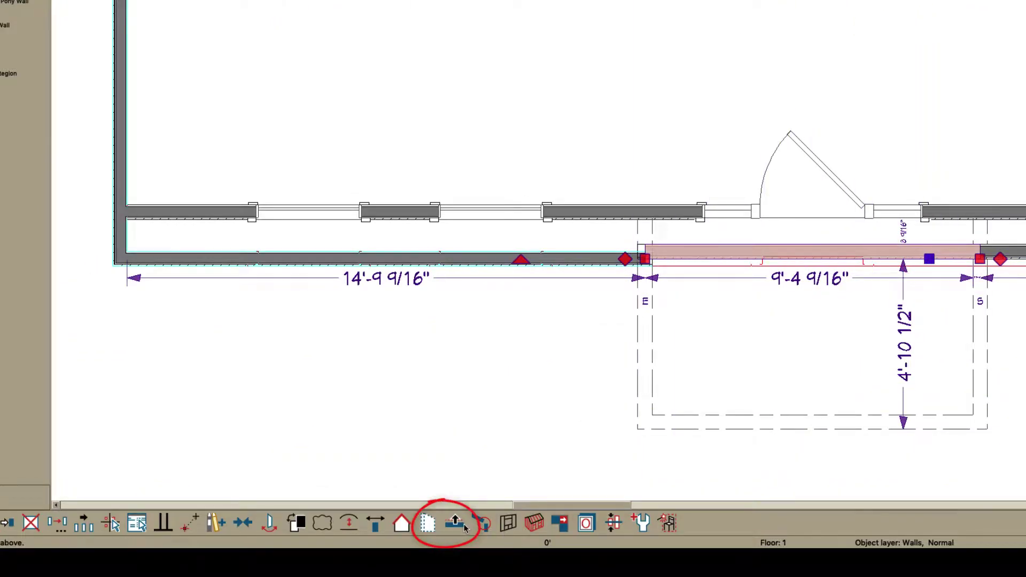
{"action": "left_click", "coordinate": [457, 523]}
{"action": "left_click", "coordinate": [1015, 252]}
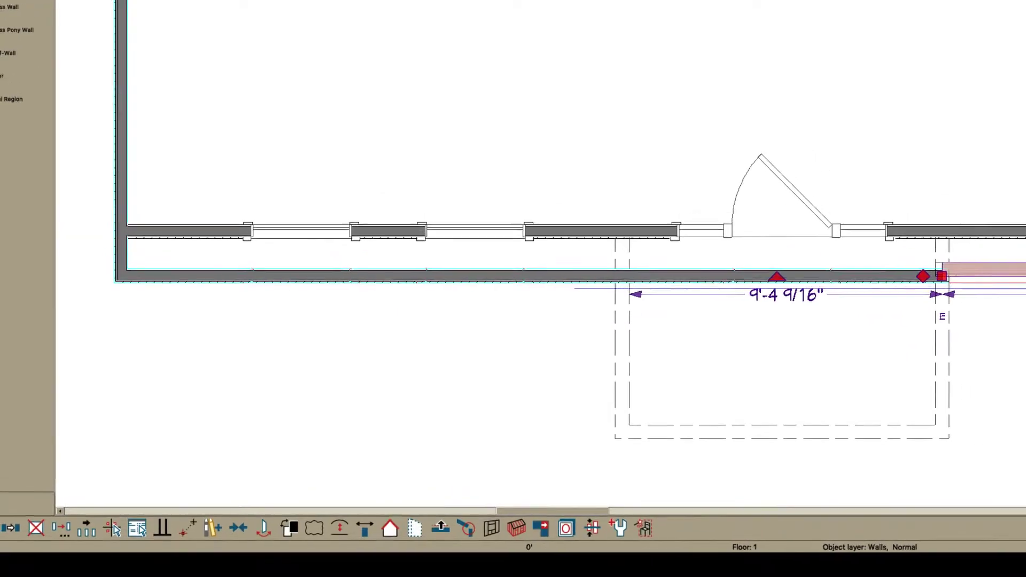
{"action": "left_click", "coordinate": [458, 521]}
Break the right side wall where it meets the original front wall of the house
{"action": "scroll", "coordinate": [650, 379], "scroll_direction": "down", "scroll_amount": 1}
{"action": "scroll", "coordinate": [818, 362], "scroll_direction": "up", "scroll_amount": 3}
{"action": "left_click", "coordinate": [748, 369]}
{"action": "key", "text": "Escape"}
{"action": "left_click", "coordinate": [747, 363]}
{"action": "left_click_drag", "start_coordinate": [748, 365], "coordinate": [748, 365]}
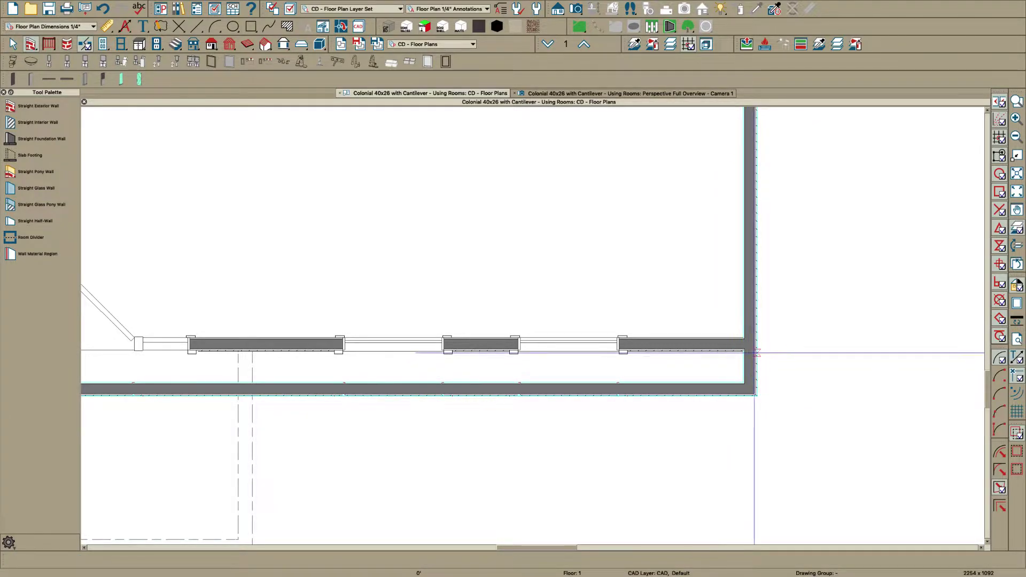
Make the short right return wall and the new front wall segment right of the stoop invisible
{"action": "left_click", "coordinate": [747, 373]}
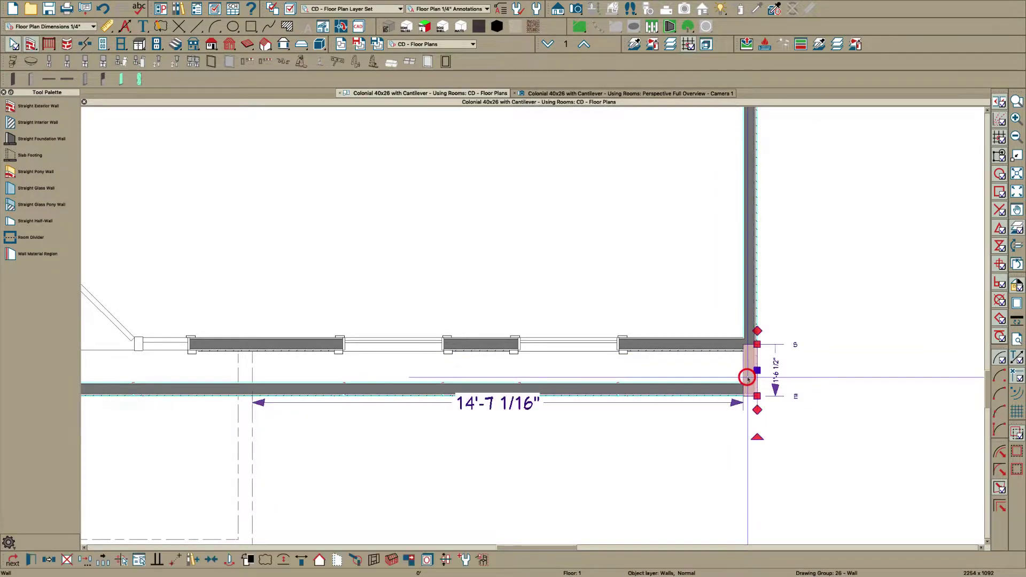
{"action": "double_click", "coordinate": [717, 388]}
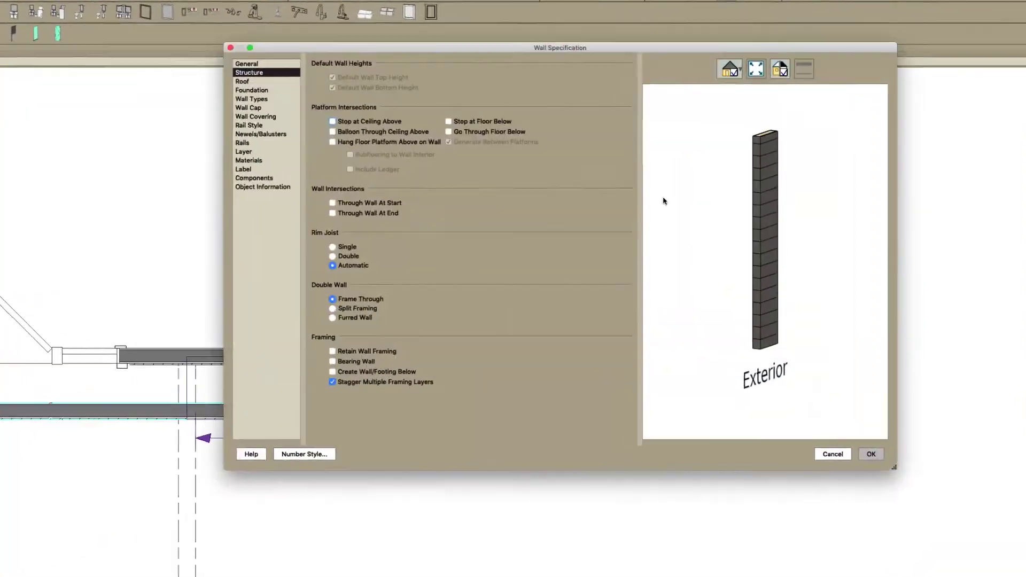
{"action": "left_click", "coordinate": [241, 42]}
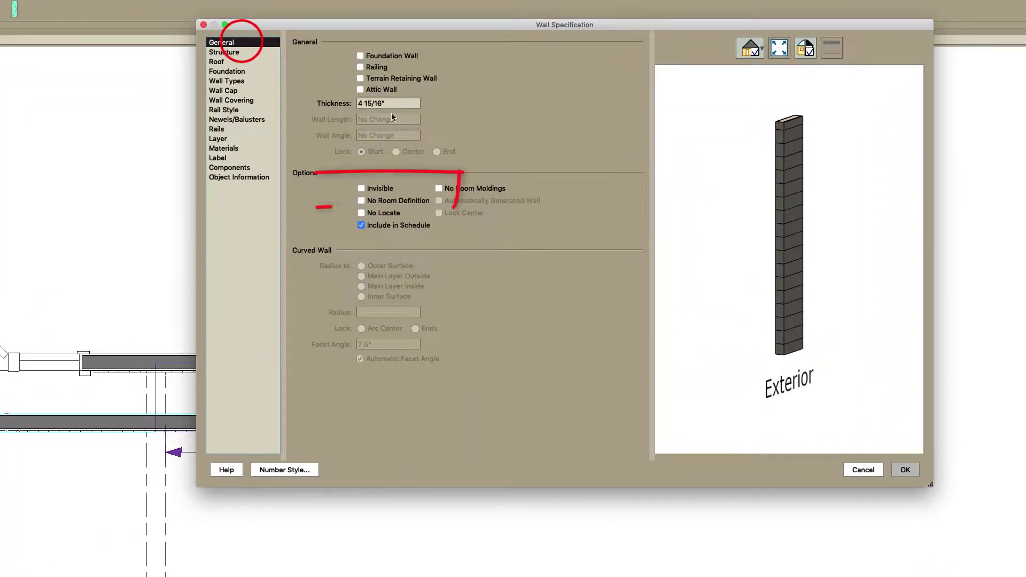
{"action": "left_click", "coordinate": [380, 188]}
{"action": "left_click", "coordinate": [915, 467]}
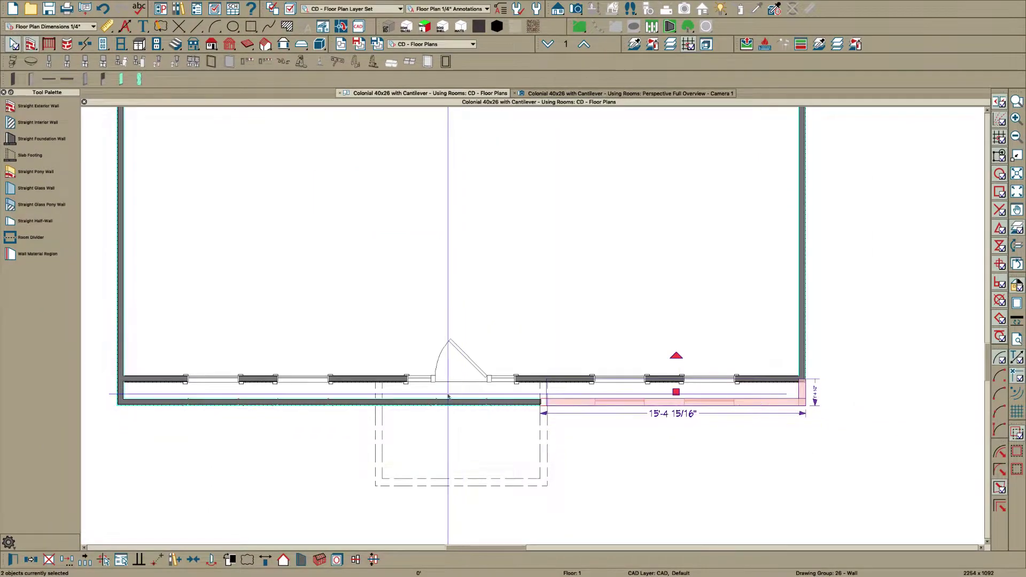
Break the left side wall where it meets the original front wall of the house
{"action": "left_click", "coordinate": [448, 397]}
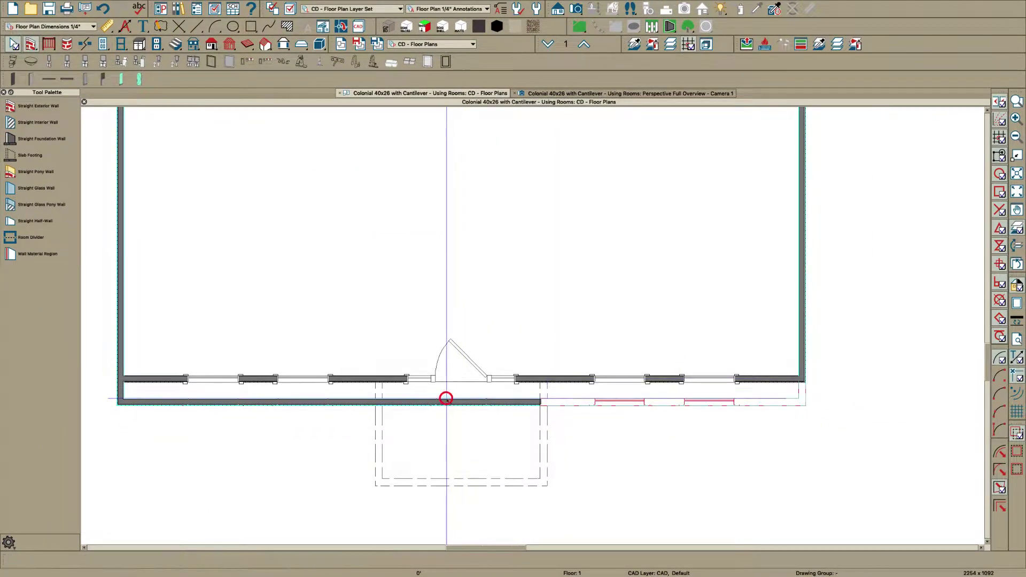
{"action": "left_click", "coordinate": [245, 403], "text": "shift"}
{"action": "left_click", "coordinate": [120, 394], "text": "shift"}
{"action": "key", "text": "3"}
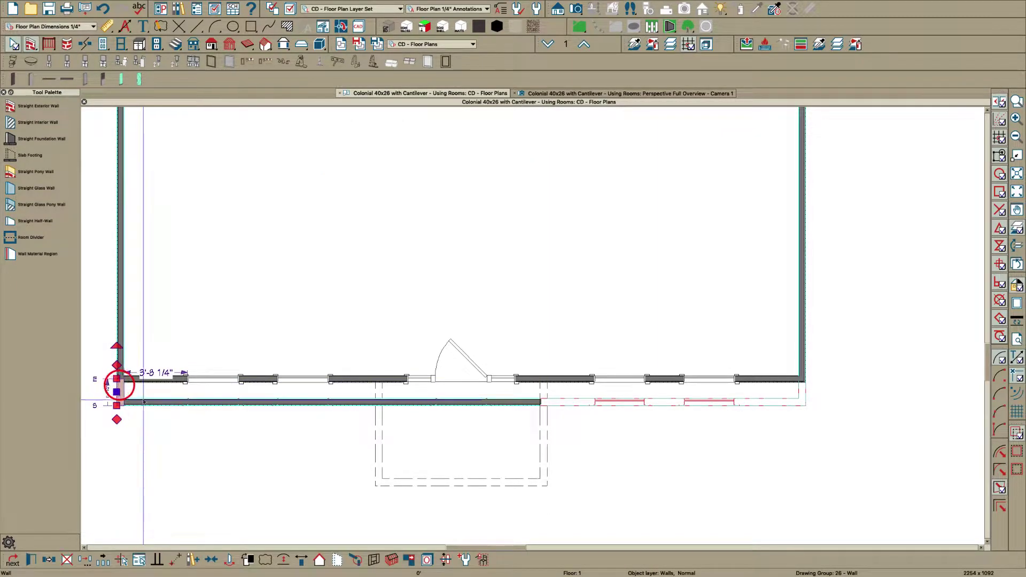
Make the short left return wall and the remaining two segments of the new front wall invisible
{"action": "left_click", "coordinate": [143, 401], "text": "shift"}
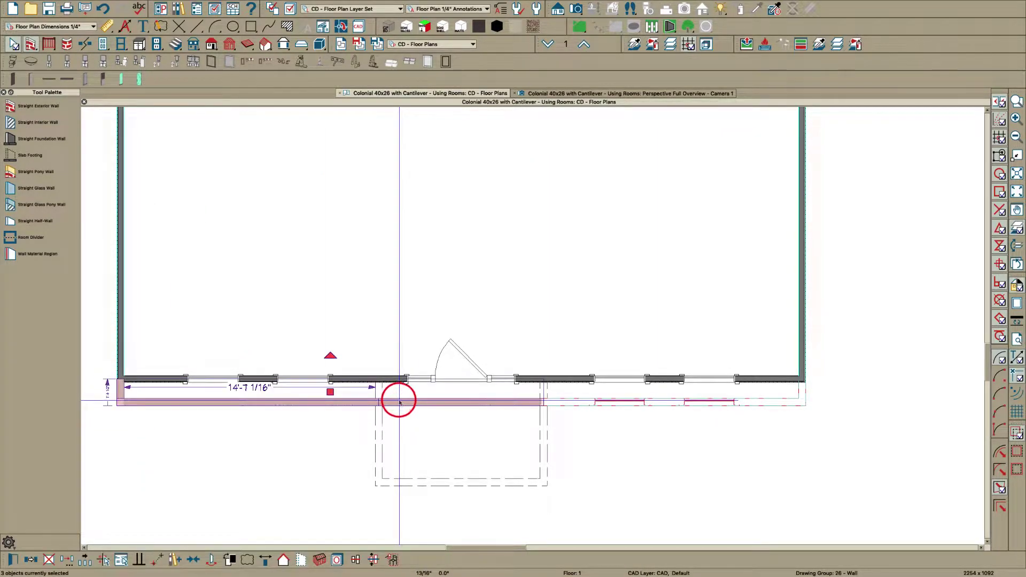
{"action": "key", "text": "super+e"}
{"action": "left_click", "coordinate": [413, 212]}
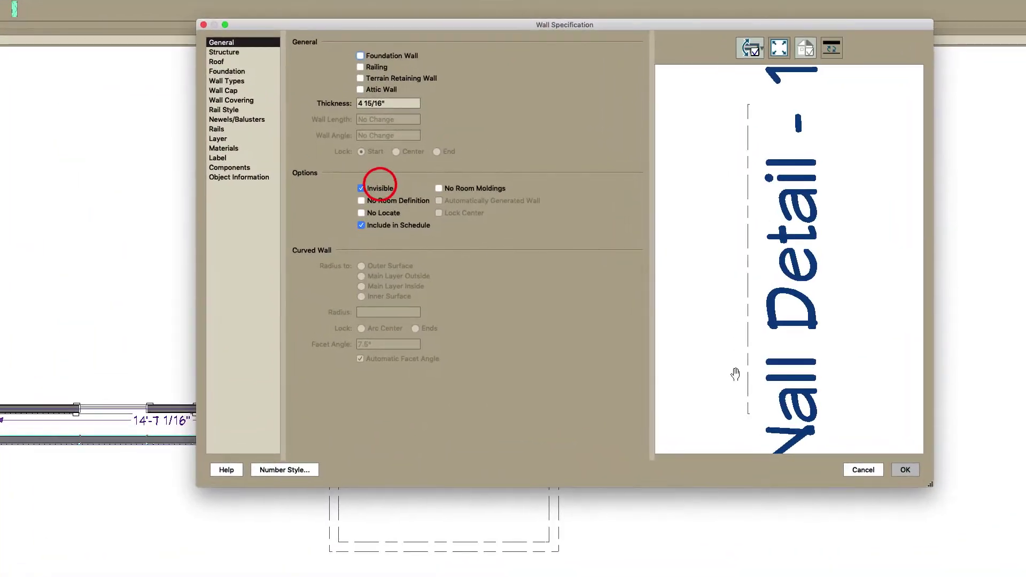
{"action": "left_click", "coordinate": [905, 469]}
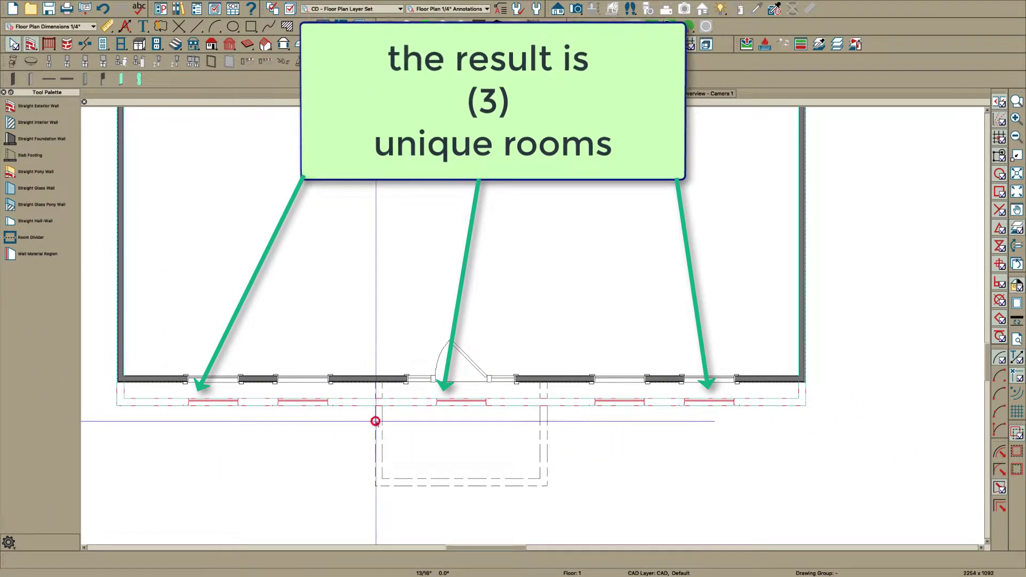
Examine the invisible front wall segments and stoop wall that divide the strip under the overhang into separate rooms
{"action": "left_click", "coordinate": [376, 421]}
{"action": "left_click", "coordinate": [388, 404]}
{"action": "scroll", "coordinate": [387, 404], "scroll_direction": "up", "scroll_amount": 1}
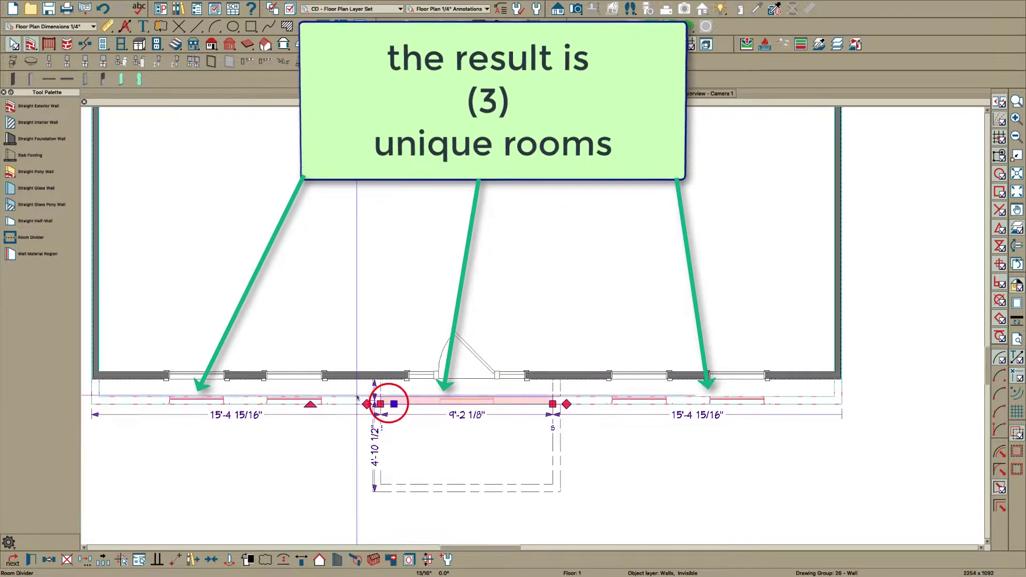
{"action": "left_click", "coordinate": [351, 399]}
{"action": "left_click", "coordinate": [421, 401]}
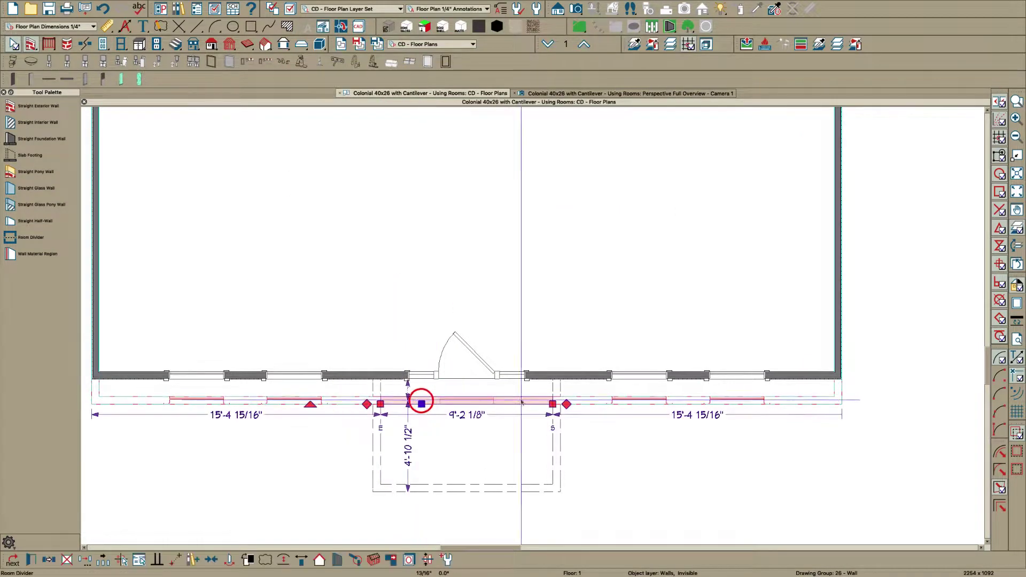
{"action": "left_click", "coordinate": [599, 401]}
{"action": "key", "text": "Escape"}
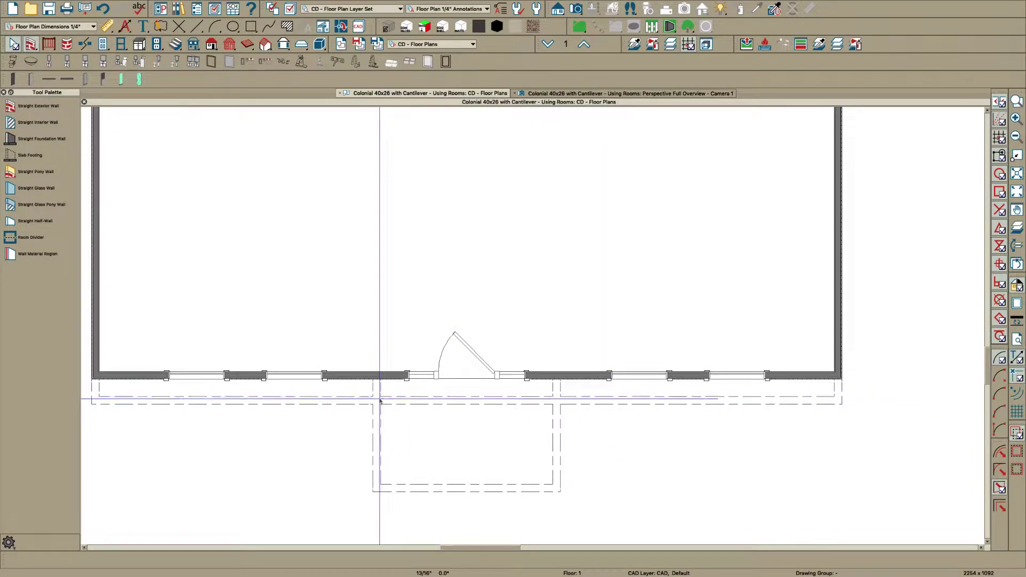
{"action": "left_click", "coordinate": [553, 435]}
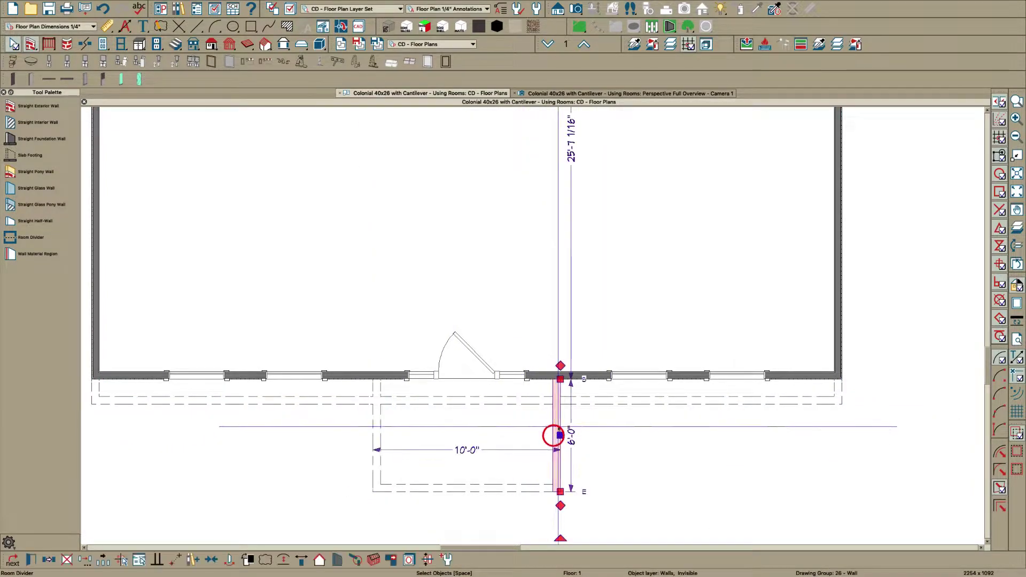
{"action": "key", "text": "Escape"}
In the camera view, set the floor of the overhang room left of the door to 48" and turn off Floor Under This Room
{"action": "scroll", "coordinate": [566, 419], "scroll_direction": "down", "scroll_amount": 1}
{"action": "scroll", "coordinate": [342, 410], "scroll_direction": "up", "scroll_amount": 1}
{"action": "left_click_drag", "start_coordinate": [500, 431], "coordinate": [436, 440]}
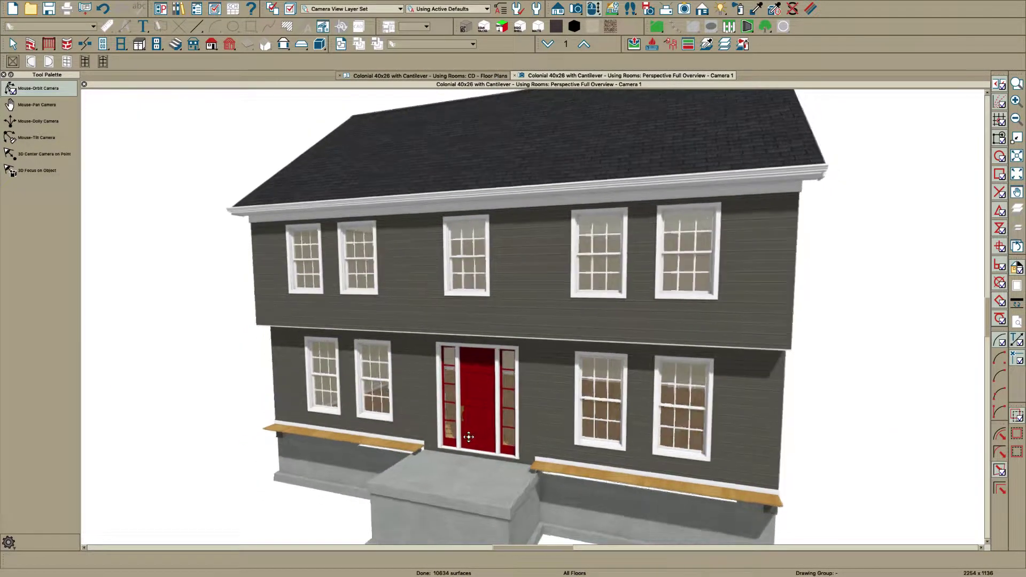
{"action": "key", "text": "Escape"}
{"action": "scroll", "coordinate": [367, 422], "scroll_direction": "up", "scroll_amount": 3}
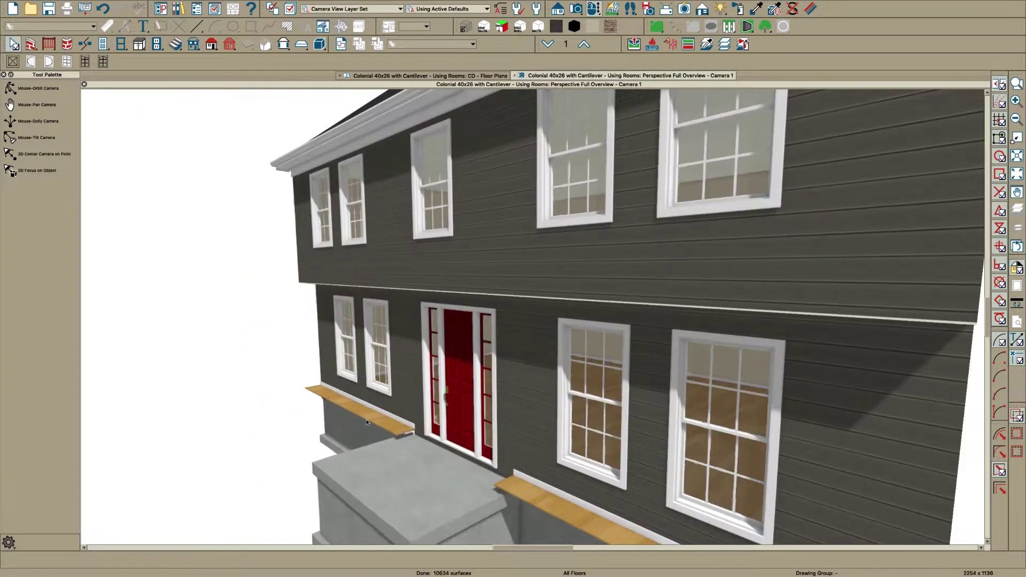
{"action": "left_click", "coordinate": [368, 415]}
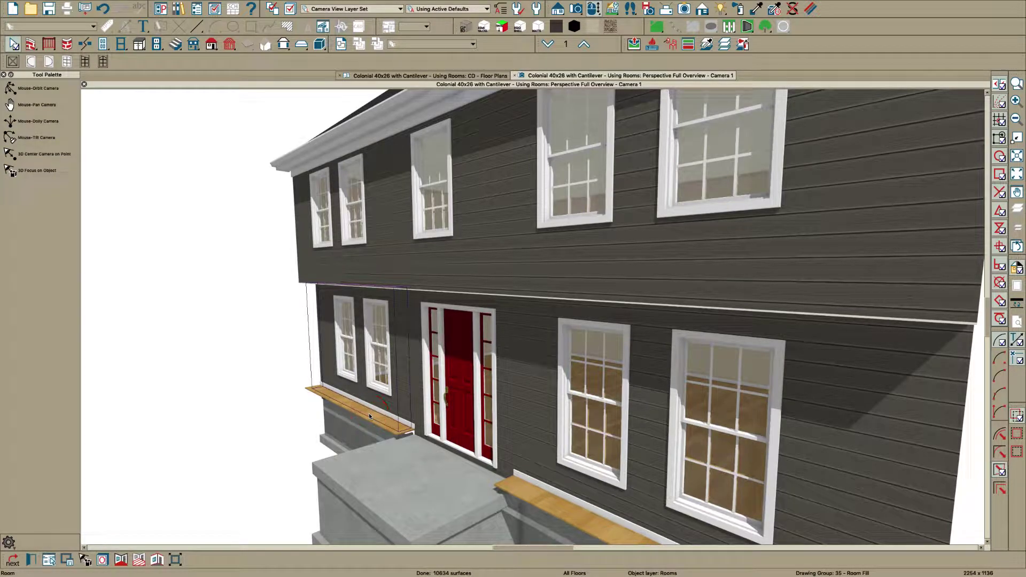
{"action": "double_click", "coordinate": [368, 412]}
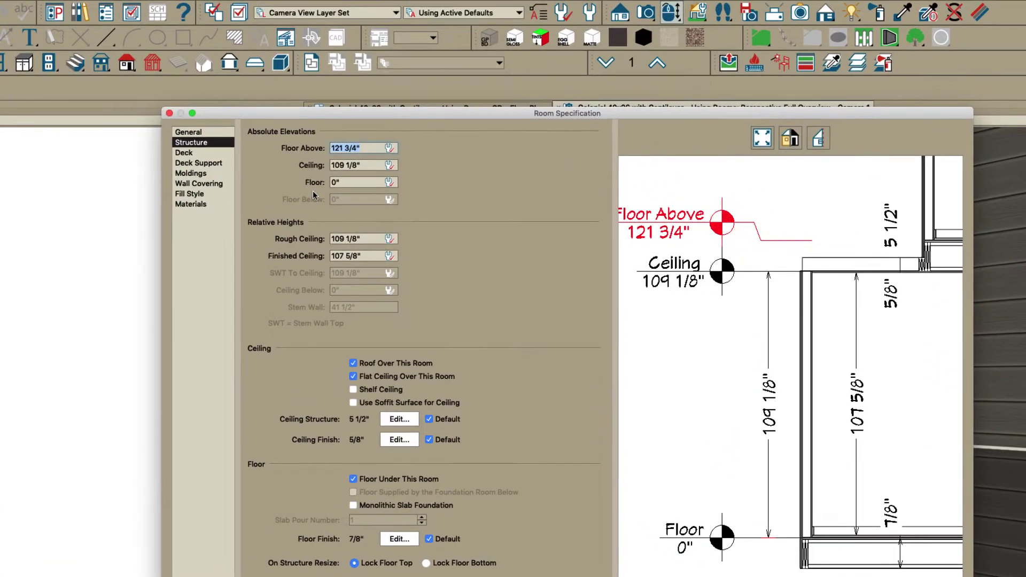
{"action": "left_click", "coordinate": [350, 184]}
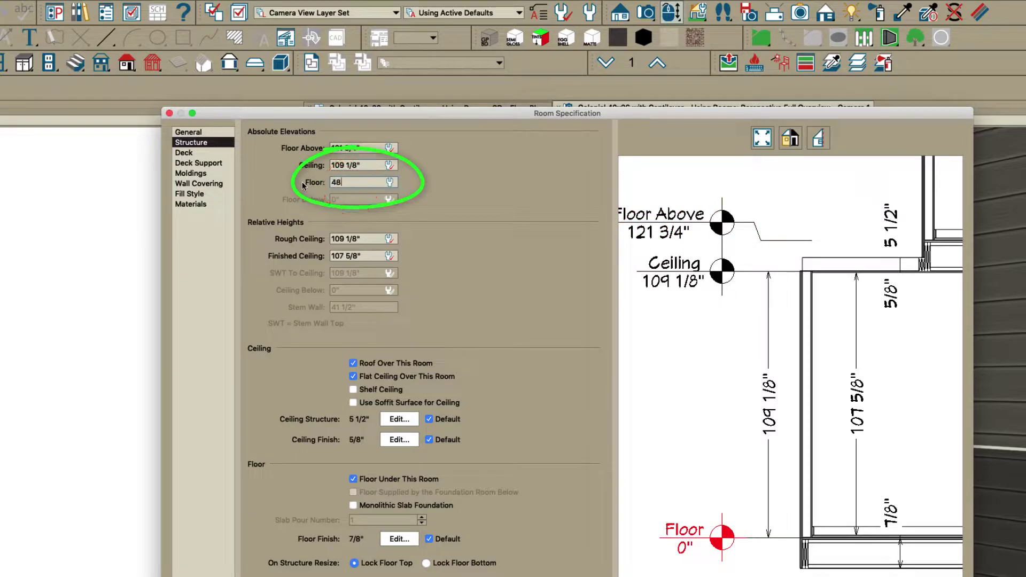
{"action": "key", "text": "Tab"}
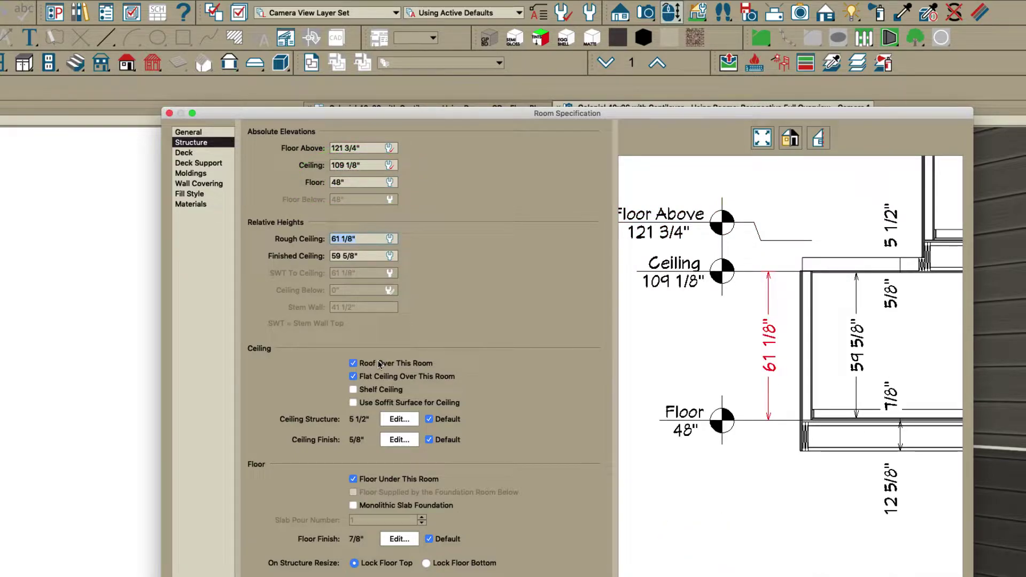
{"action": "left_click", "coordinate": [366, 479]}
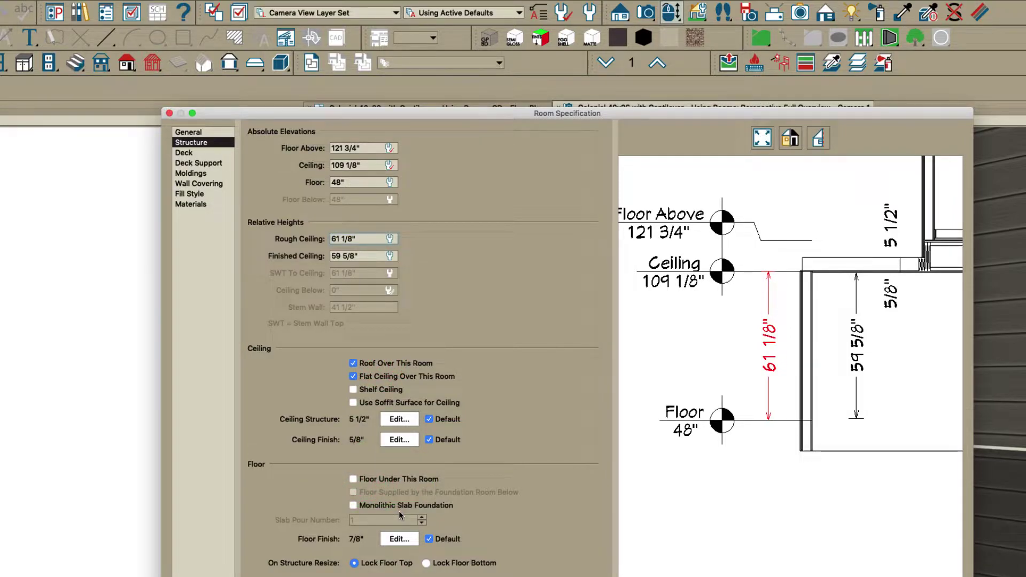
Turn off the floor default moldings for the overhang room left of the door and delete its Default Base Molding
{"action": "left_click", "coordinate": [189, 174]}
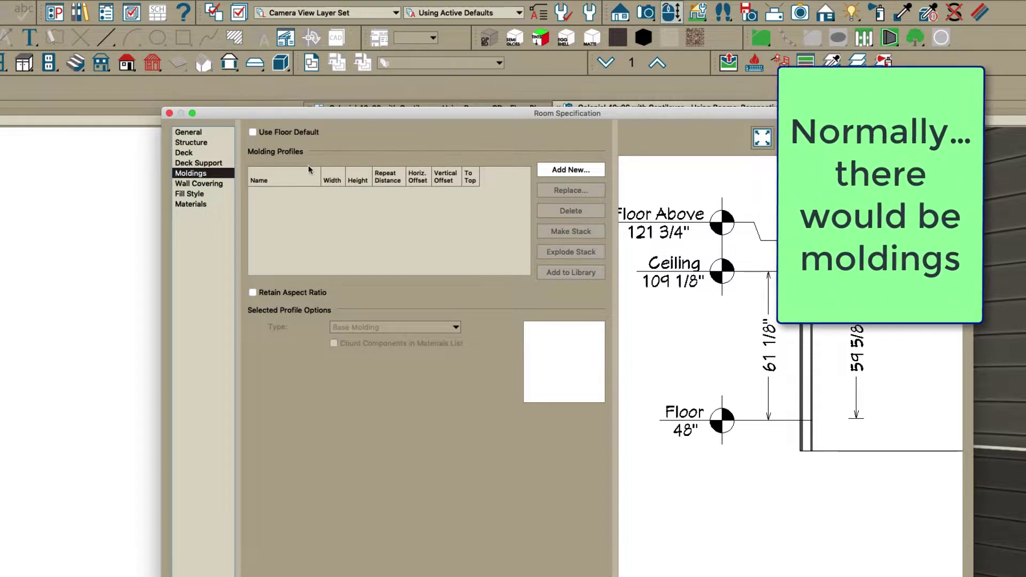
{"action": "left_click", "coordinate": [252, 132]}
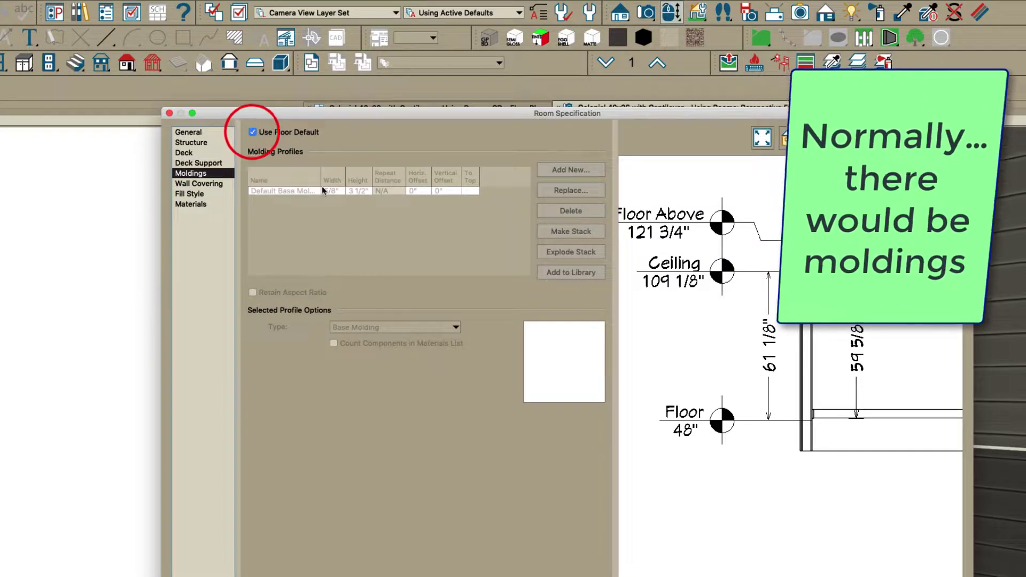
{"action": "left_click", "coordinate": [253, 133]}
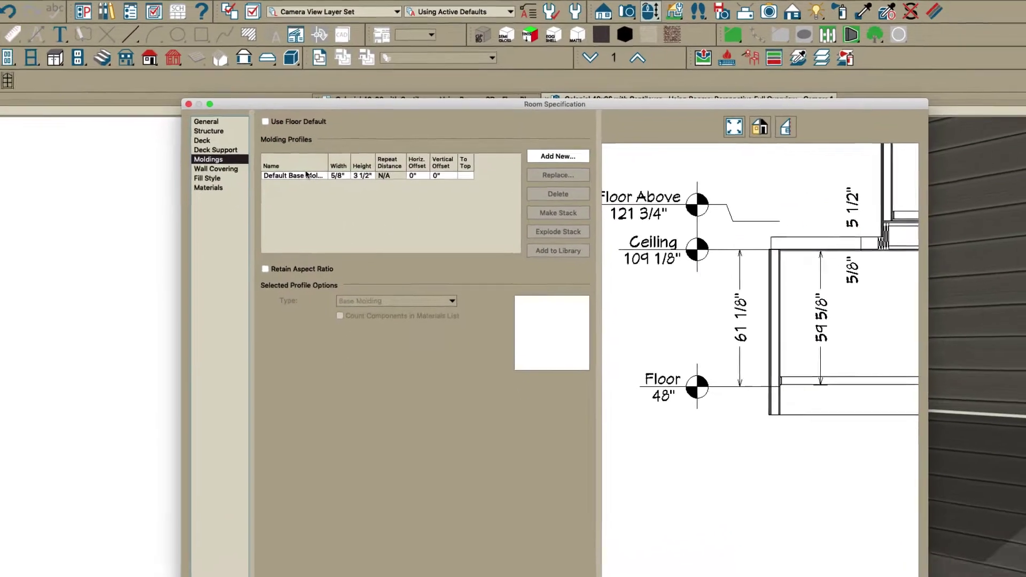
{"action": "left_click", "coordinate": [306, 175]}
{"action": "left_click", "coordinate": [556, 197]}
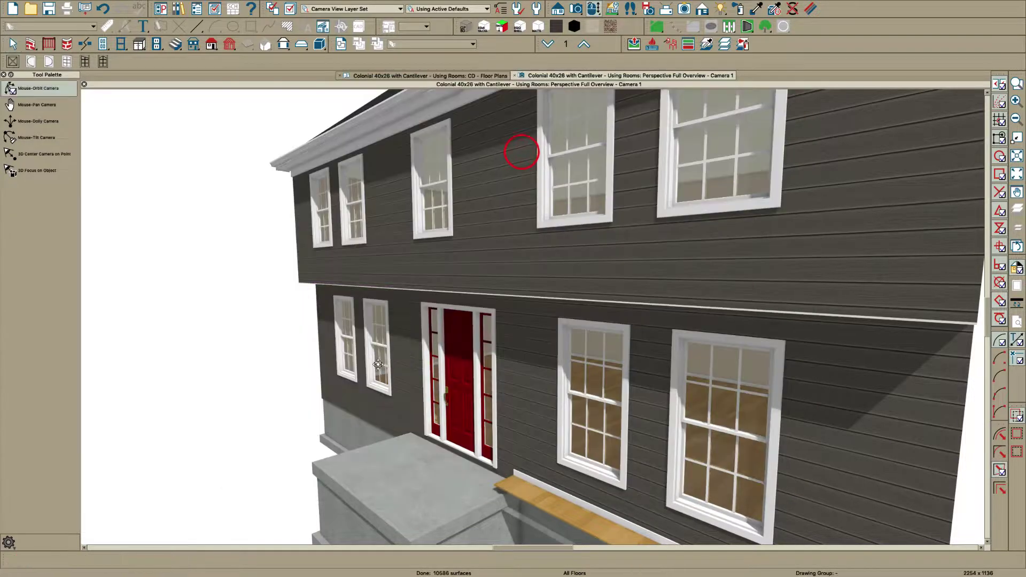
Examine the structure settings of the stoop room in front of the door, then close them without changes
{"action": "mouse_move", "coordinate": [378, 364]}
{"action": "left_mouse_down"}
{"action": "mouse_move", "coordinate": [414, 322]}
{"action": "mouse_move", "coordinate": [355, 273]}
{"action": "mouse_move", "coordinate": [402, 295]}
{"action": "mouse_move", "coordinate": [478, 457]}
{"action": "left_mouse_up"}
{"action": "key", "text": "space"}
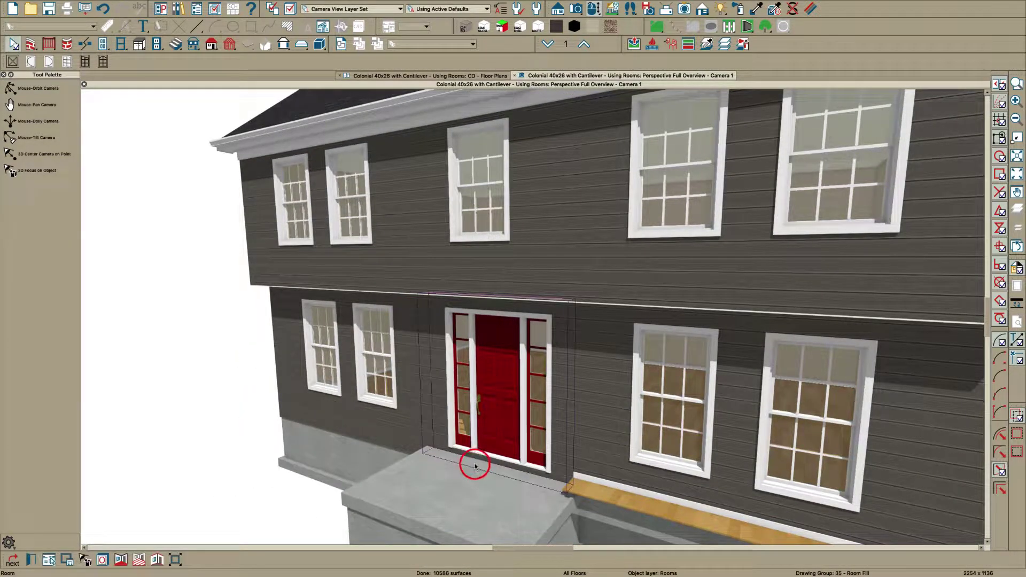
{"action": "double_click", "coordinate": [474, 451]}
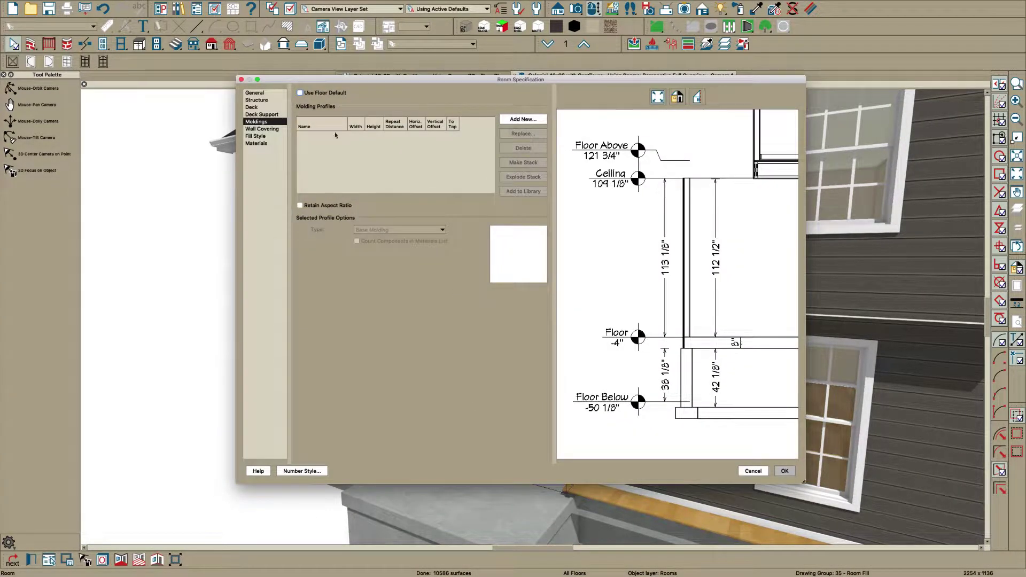
{"action": "left_click", "coordinate": [271, 101]}
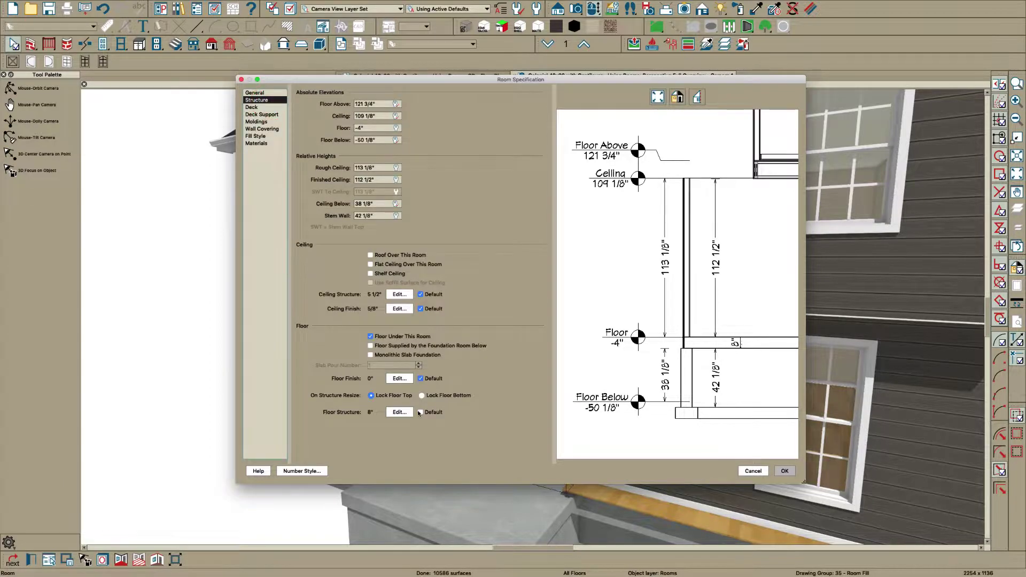
{"action": "key", "text": "Escape"}
{"action": "key", "text": "Escape"}
Set the floor of the overhang room right of the door to 60" and turn off Floor Under This Room
{"action": "left_click_drag", "start_coordinate": [429, 415], "coordinate": [364, 400]}
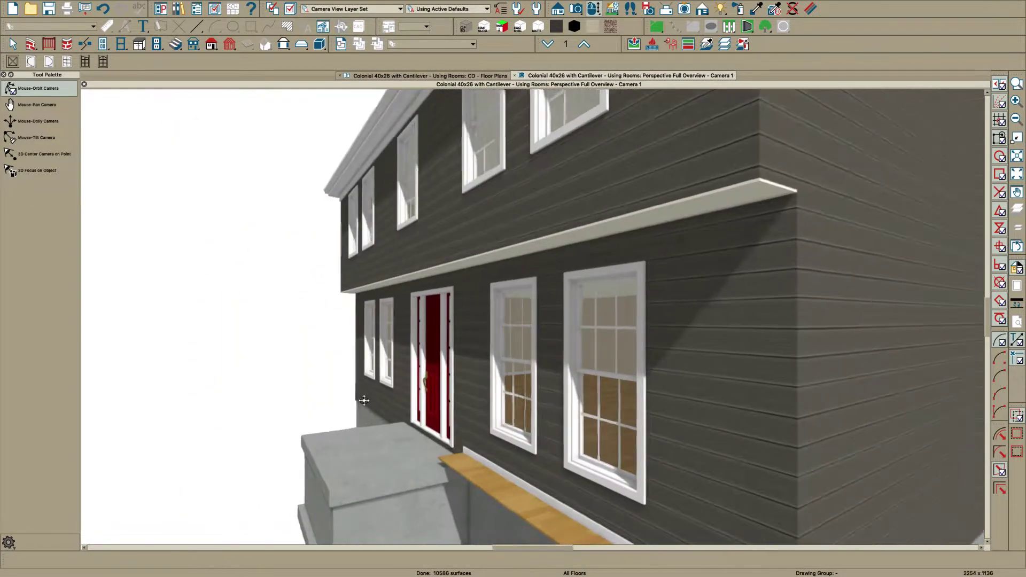
{"action": "left_click", "coordinate": [487, 473]}
{"action": "double_click", "coordinate": [485, 471]}
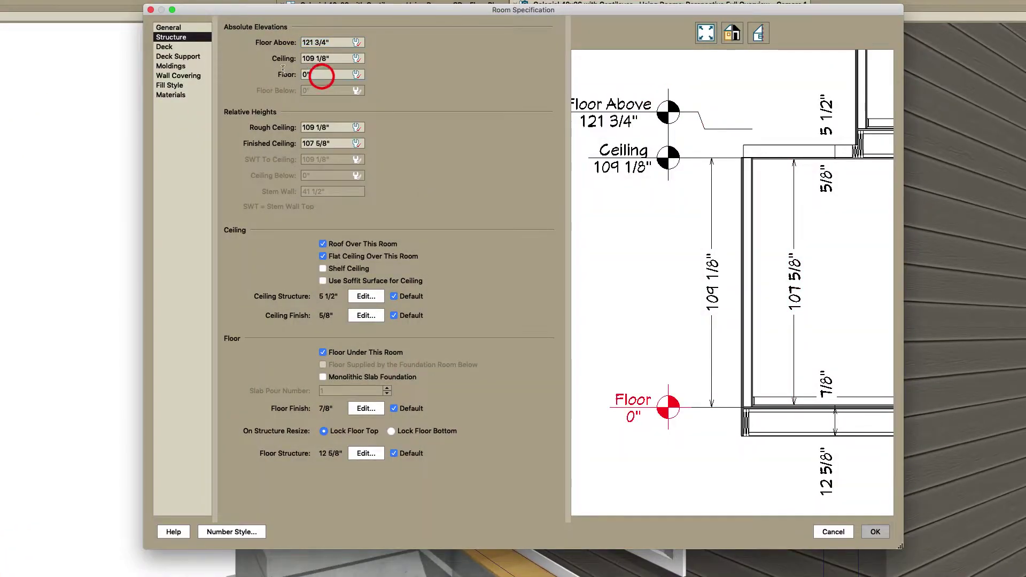
{"action": "type", "text": "60"}
{"action": "key", "text": "Tab"}
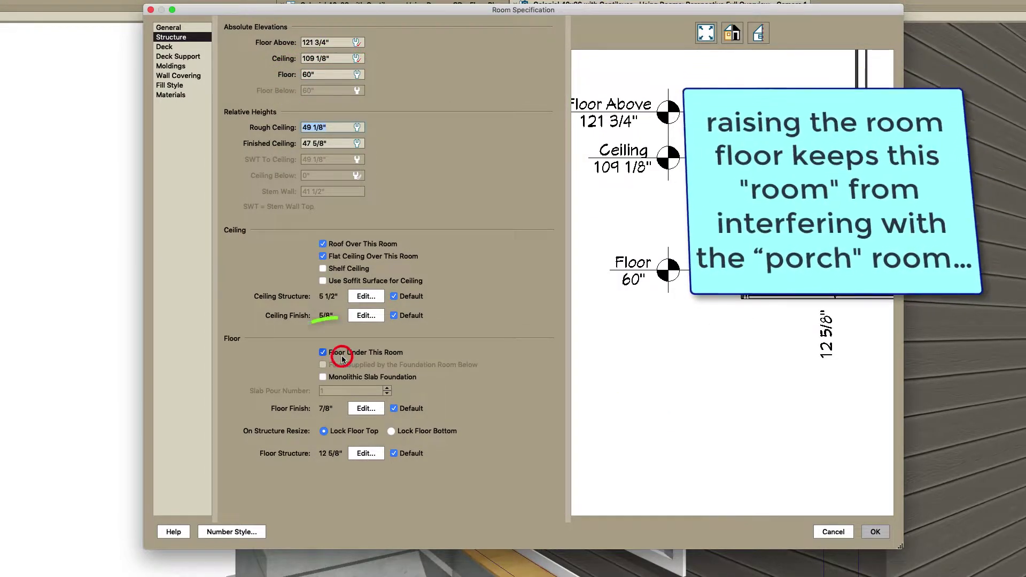
Turn off the floor default moldings for the overhang room right of the door, delete its Default Base Molding, and apply the room settings
{"action": "left_click", "coordinate": [170, 66]}
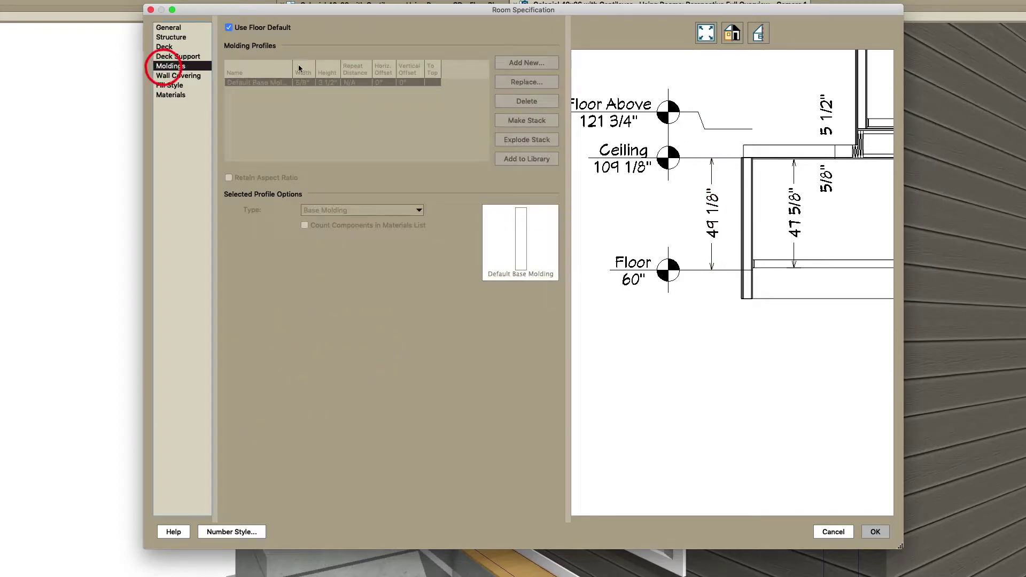
{"action": "left_click", "coordinate": [273, 30]}
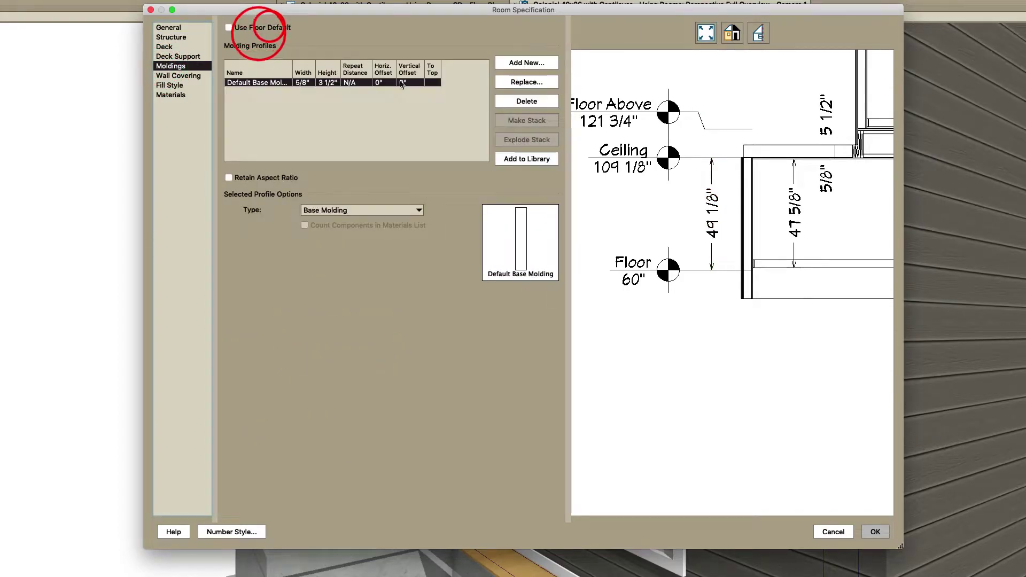
{"action": "left_click", "coordinate": [523, 102]}
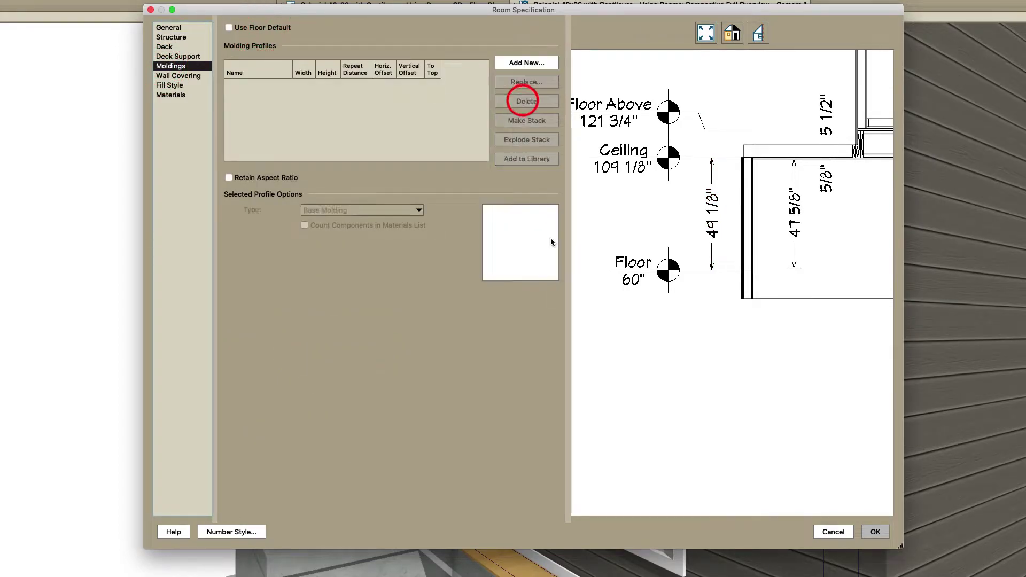
{"action": "left_click", "coordinate": [882, 536]}
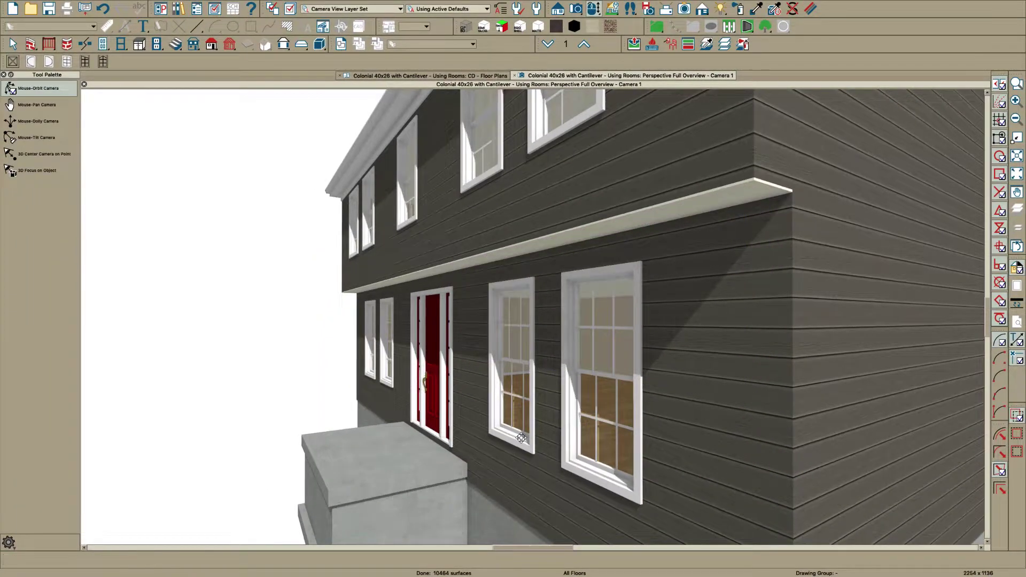
{"action": "left_click_drag", "start_coordinate": [521, 437], "coordinate": [636, 424]}
{"action": "key", "text": "Escape"}
From the floor plan, delete the Color - Bone layer from the ceiling finish of the overhang room left of the door
{"action": "left_click", "coordinate": [478, 76]}
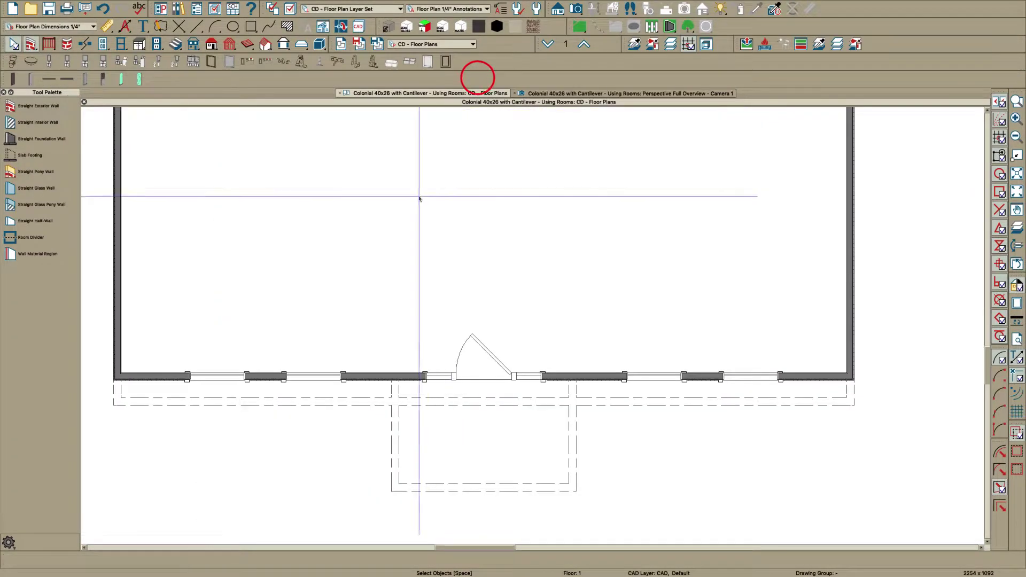
{"action": "left_click", "coordinate": [339, 385]}
{"action": "key", "text": "Tab"}
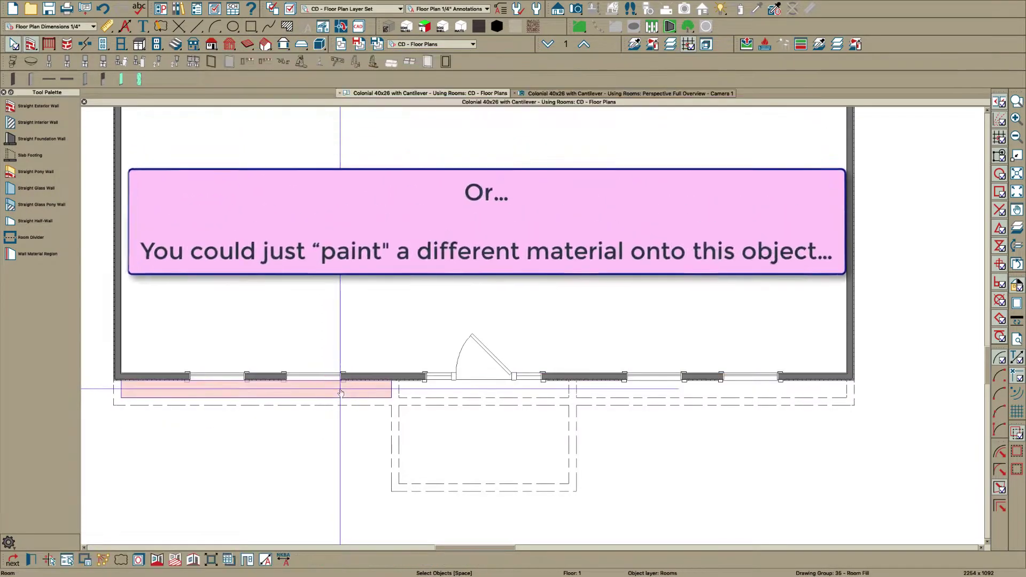
{"action": "key", "text": "super+e"}
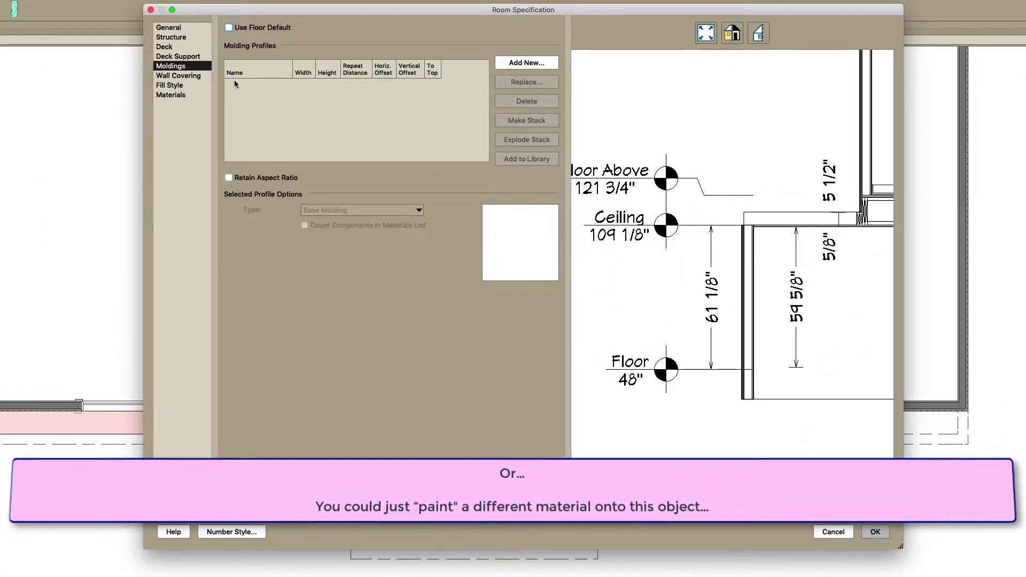
{"action": "left_click", "coordinate": [186, 38]}
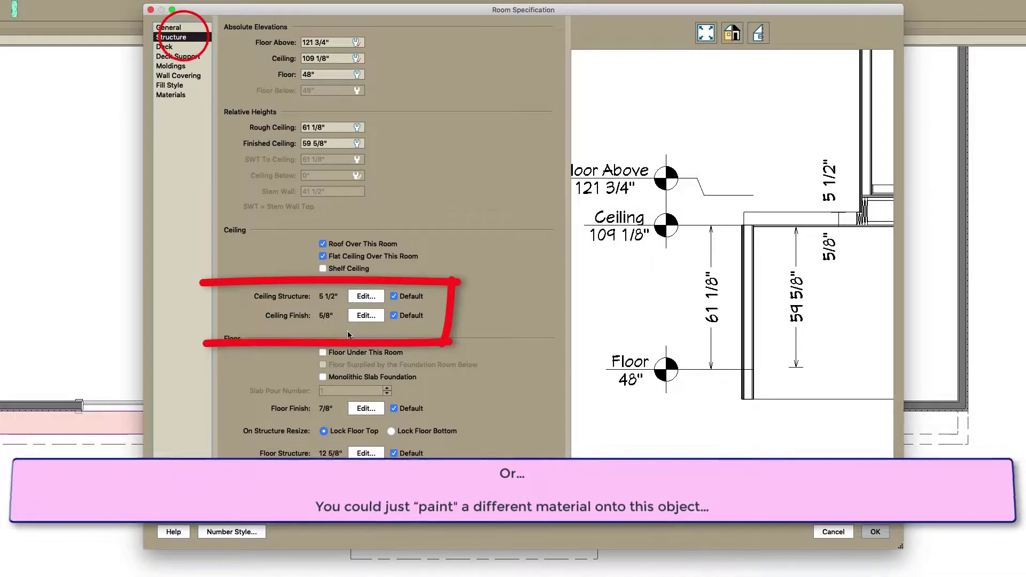
{"action": "left_click", "coordinate": [363, 318]}
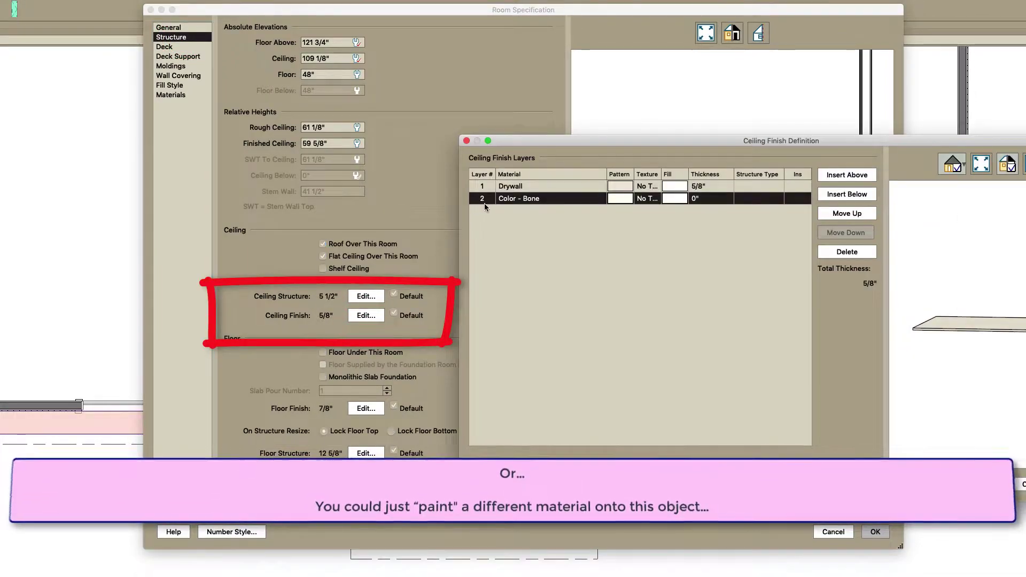
{"action": "left_click", "coordinate": [847, 251]}
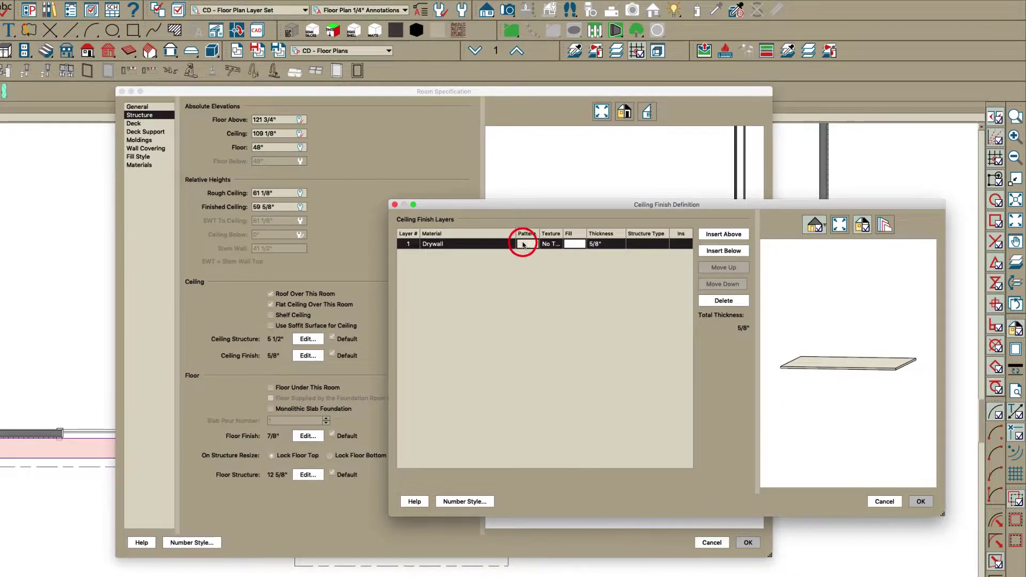
Replace the Drywall ceiling finish layer with 3/4" White Tongue & Groove from Siding & Paneling and apply the room settings
{"action": "left_click", "coordinate": [522, 244]}
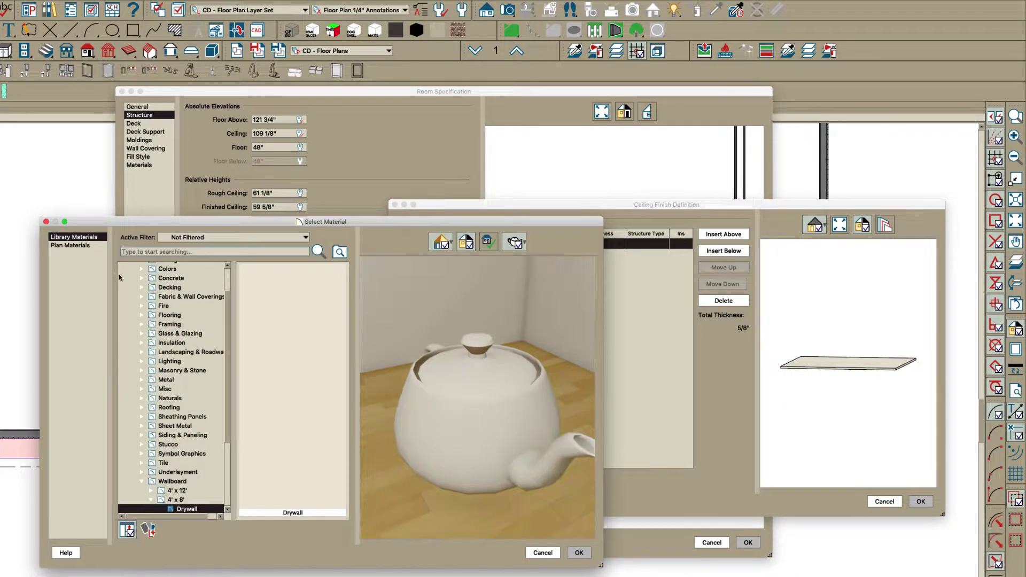
{"action": "left_click", "coordinate": [162, 436]}
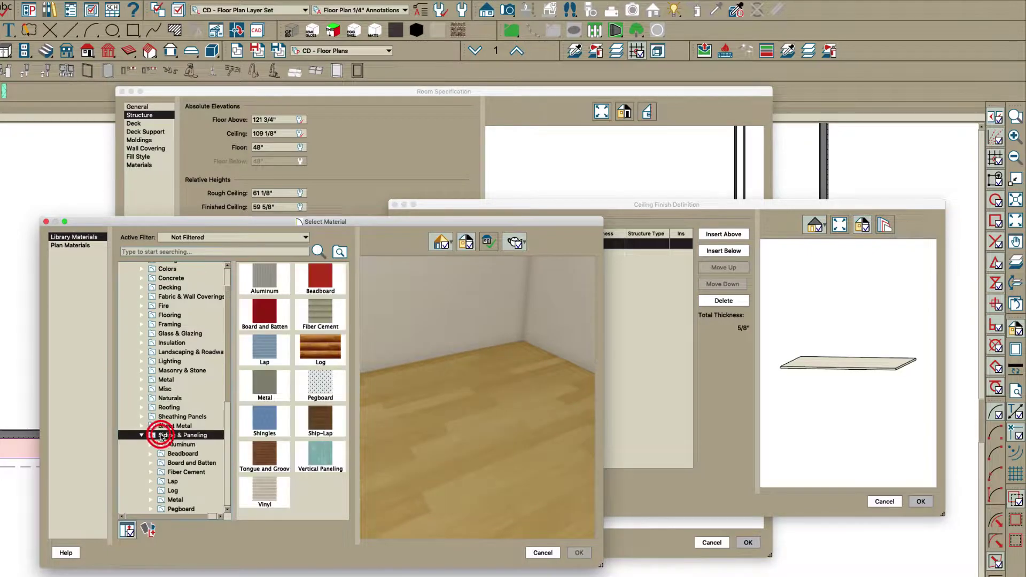
{"action": "scroll", "coordinate": [176, 406], "scroll_direction": "down", "scroll_amount": 5}
{"action": "left_click", "coordinate": [184, 399]}
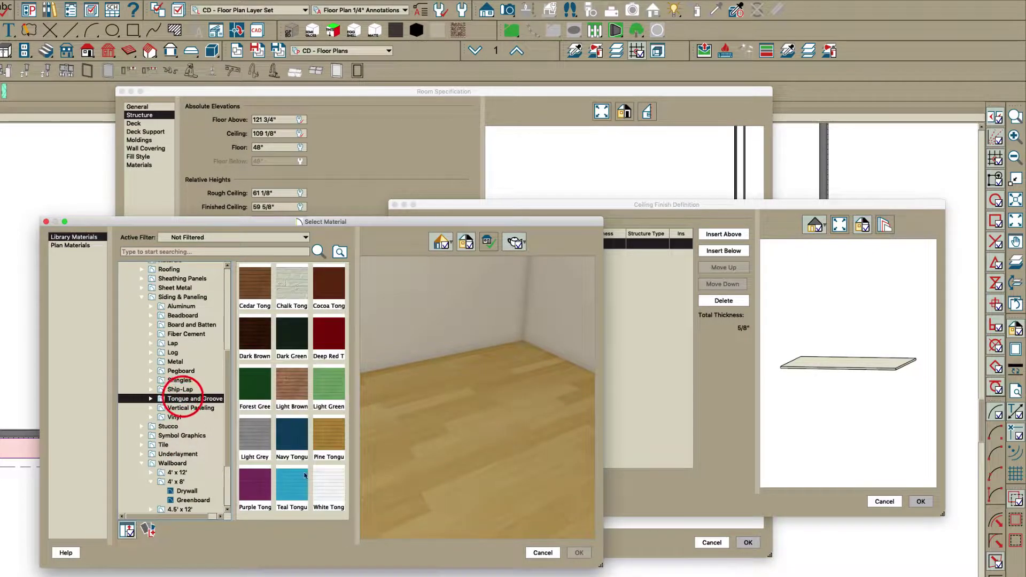
{"action": "left_click", "coordinate": [322, 488]}
{"action": "left_click", "coordinate": [578, 553]}
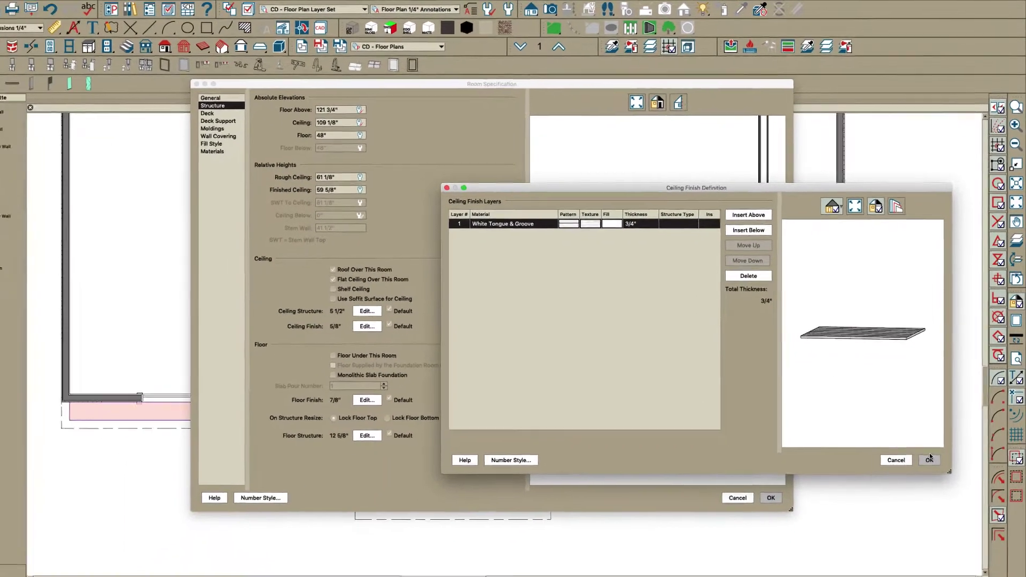
{"action": "left_click", "coordinate": [920, 500]}
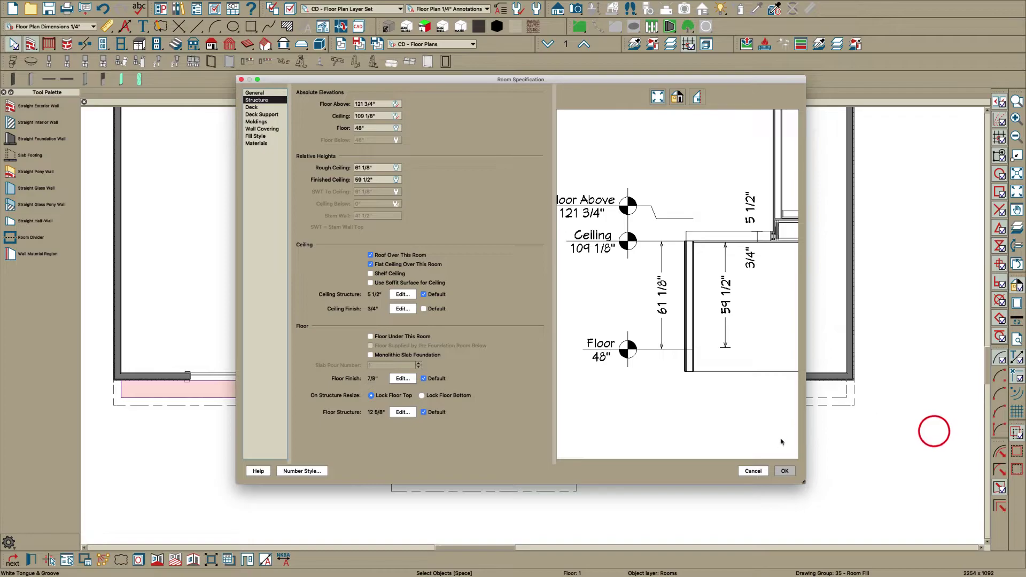
{"action": "left_click", "coordinate": [784, 471]}
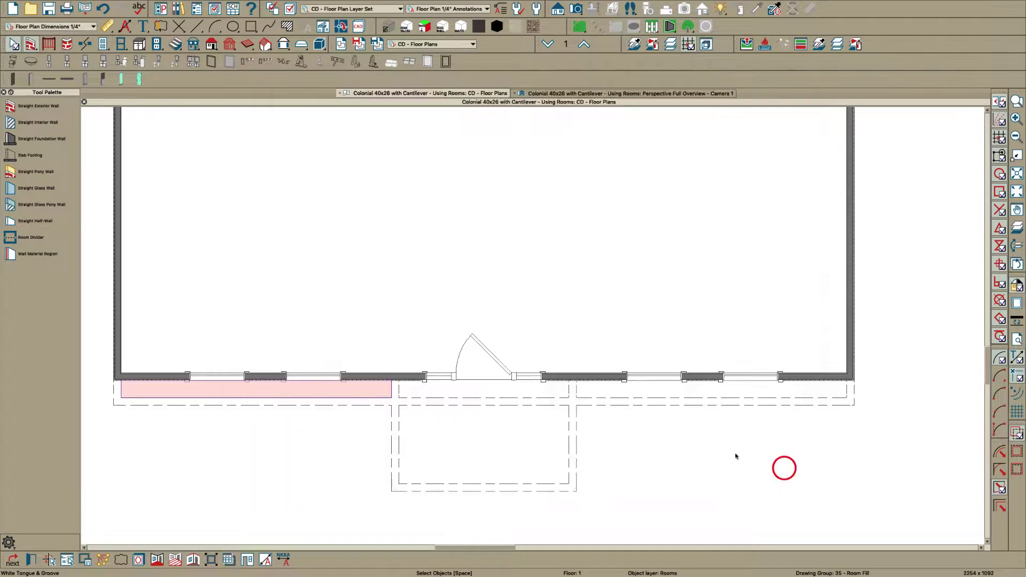
In the camera view, set the pattern angle of the overhang ceiling's White Tongue & Groove material to 90°
{"action": "left_click", "coordinate": [579, 94]}
{"action": "middle_click_drag", "start_coordinate": [446, 264], "coordinate": [458, 251]}
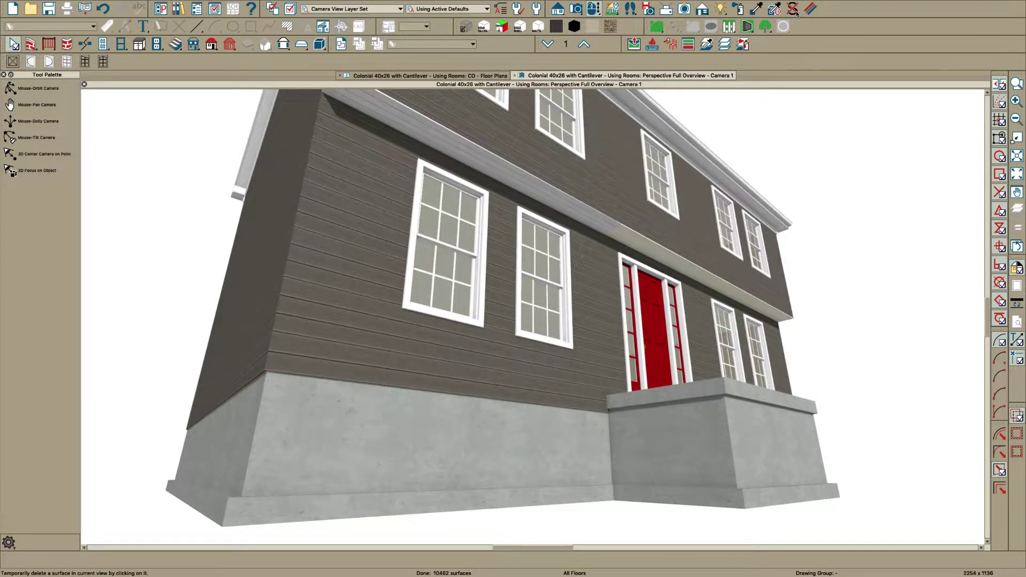
{"action": "left_click", "coordinate": [812, 9]}
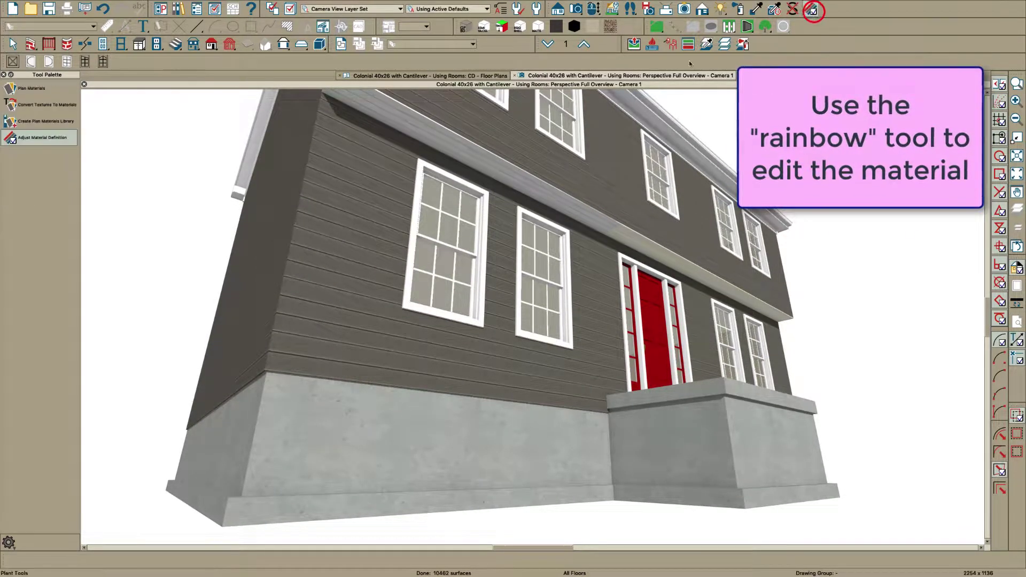
{"action": "left_click", "coordinate": [523, 180]}
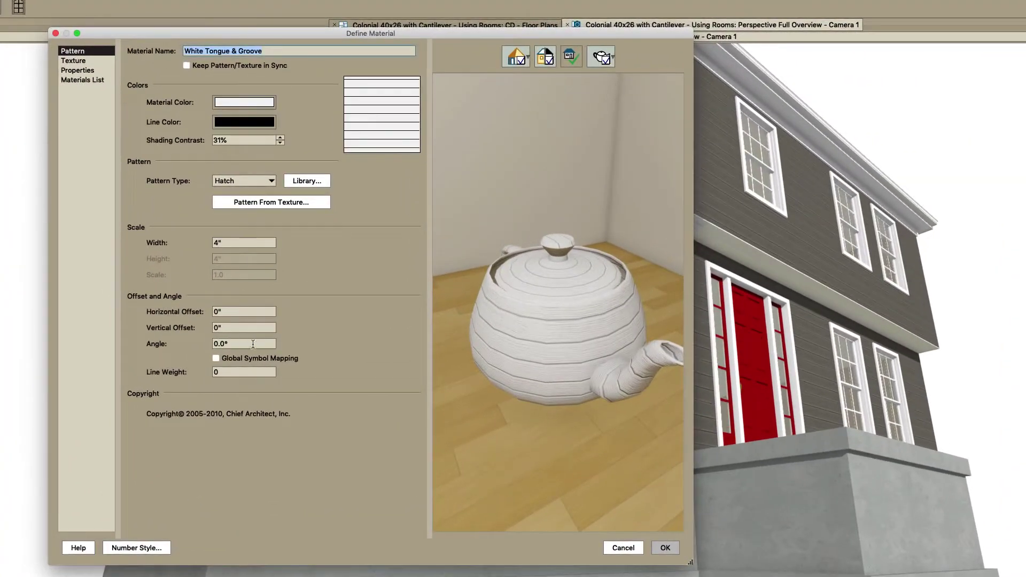
{"action": "type", "text": "90"}
{"action": "key", "text": "Tab"}
Set the texture angle of the White Tongue & Groove material to 90° and apply the material definition
{"action": "left_click", "coordinate": [85, 61]}
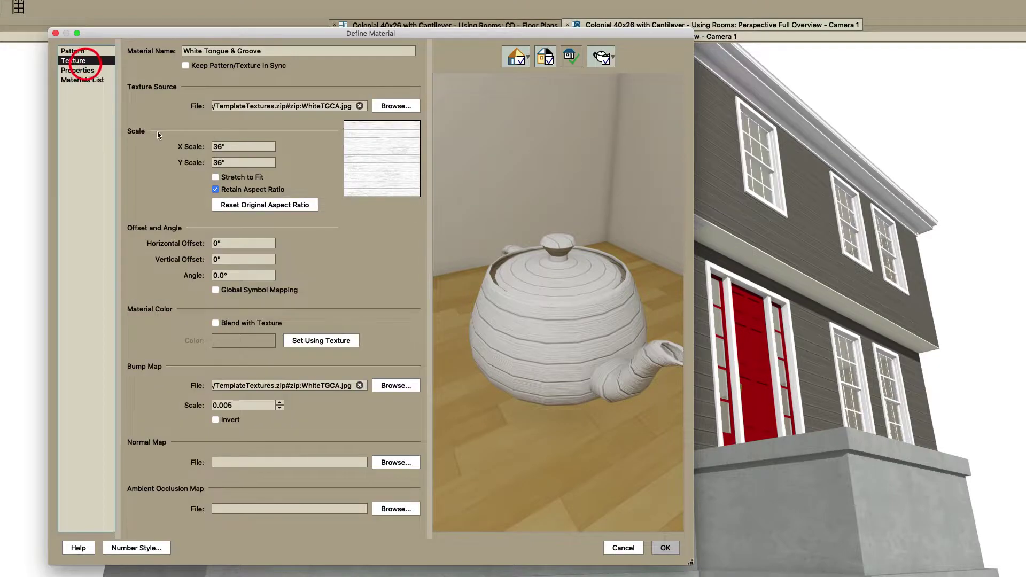
{"action": "type", "text": "90"}
{"action": "key", "text": "Tab"}
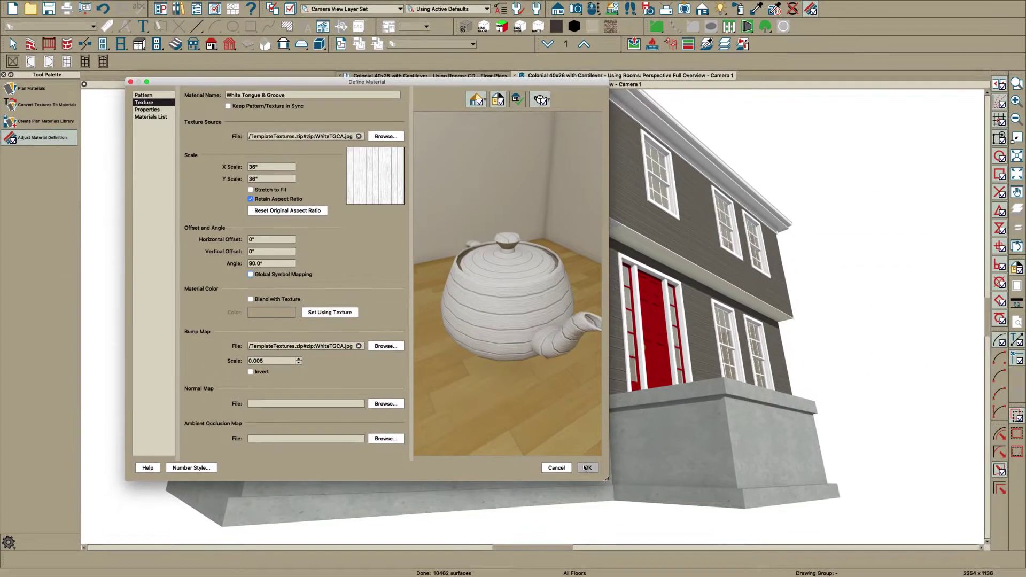
{"action": "left_click", "coordinate": [584, 468]}
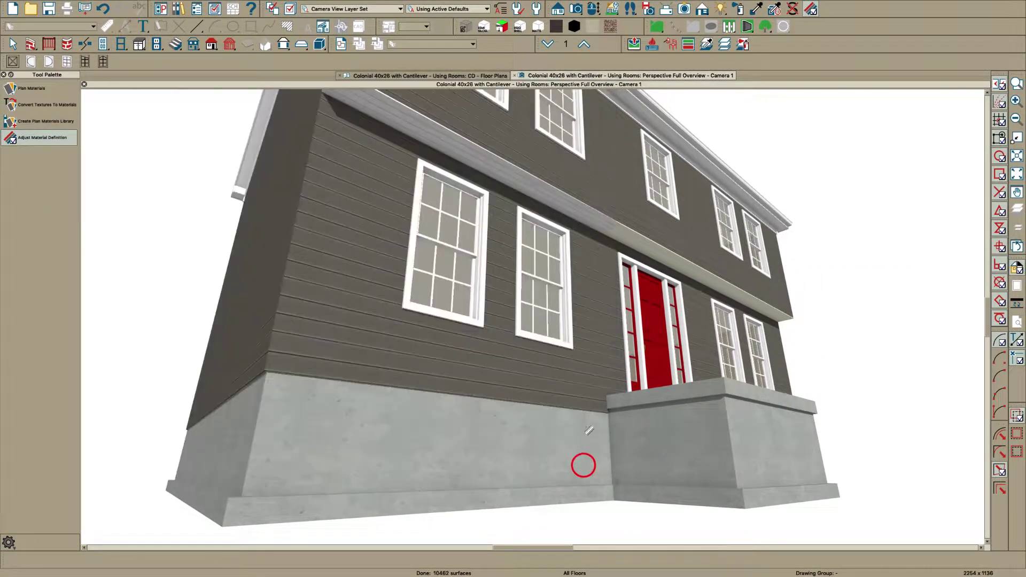
{"action": "key", "text": "o"}
{"action": "left_click_drag", "start_coordinate": [493, 198], "coordinate": [505, 204]}
{"action": "key", "text": "space"}
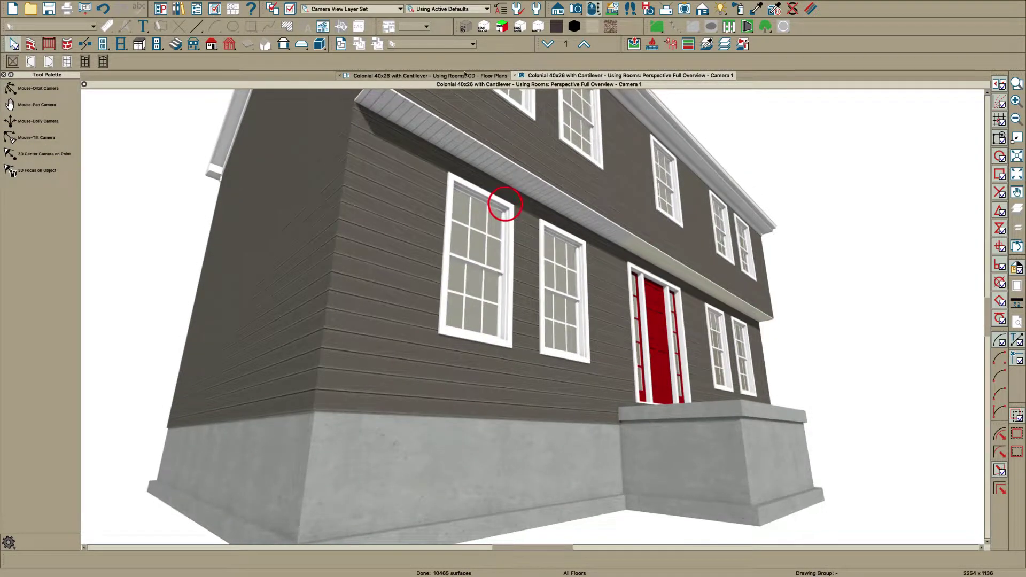
From the floor plan, match every property of the overhang room left of the door and apply them to the overhang room on the right
{"action": "left_click", "coordinate": [466, 76]}
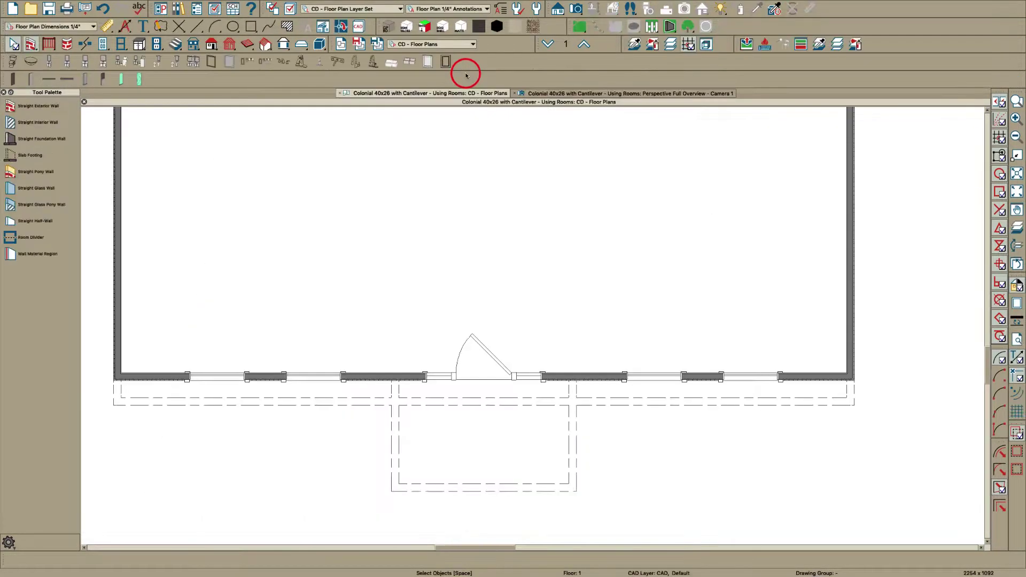
{"action": "left_click", "coordinate": [303, 391]}
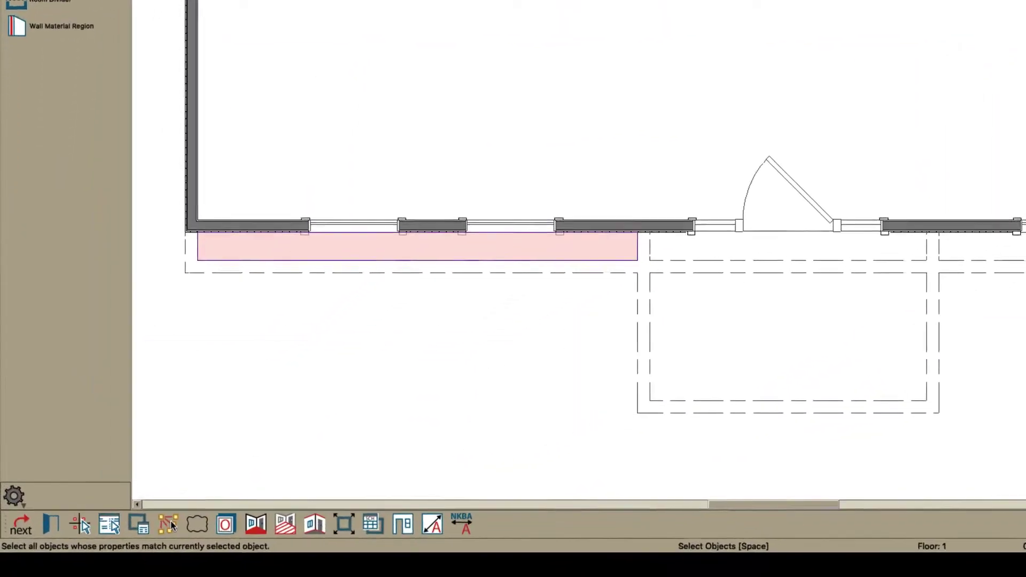
{"action": "left_click", "coordinate": [184, 514]}
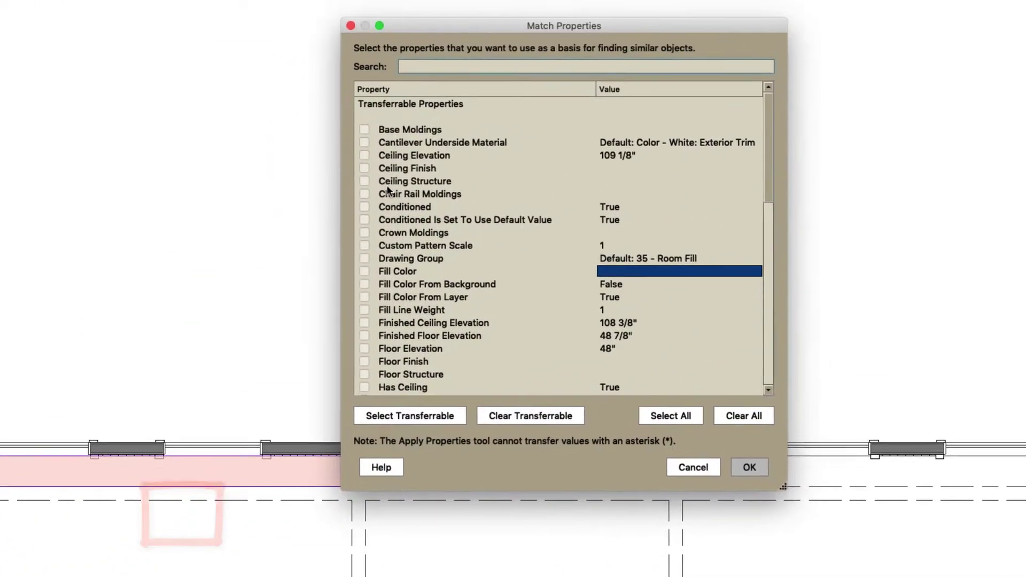
{"action": "left_click", "coordinate": [669, 425]}
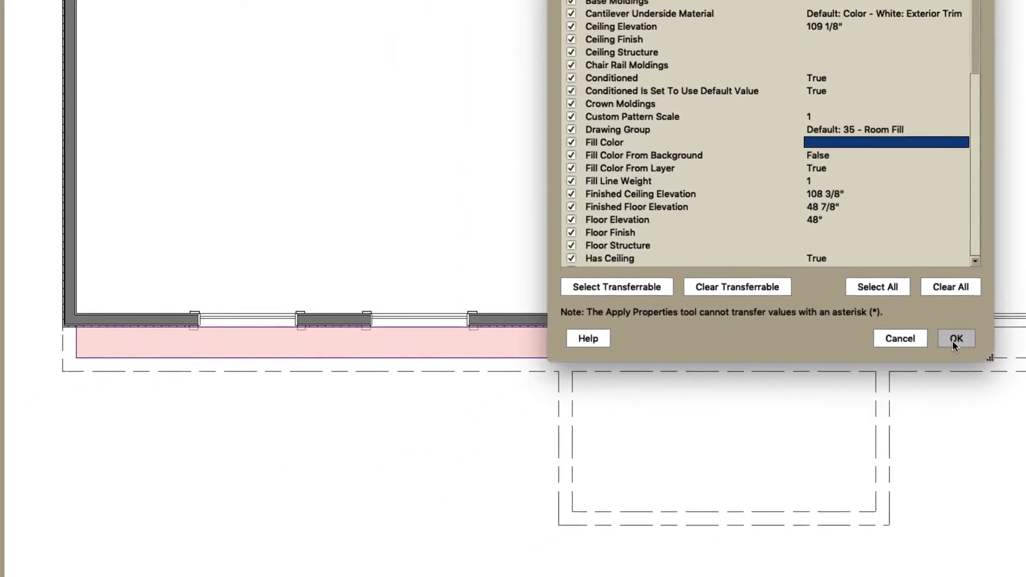
{"action": "left_click", "coordinate": [955, 339]}
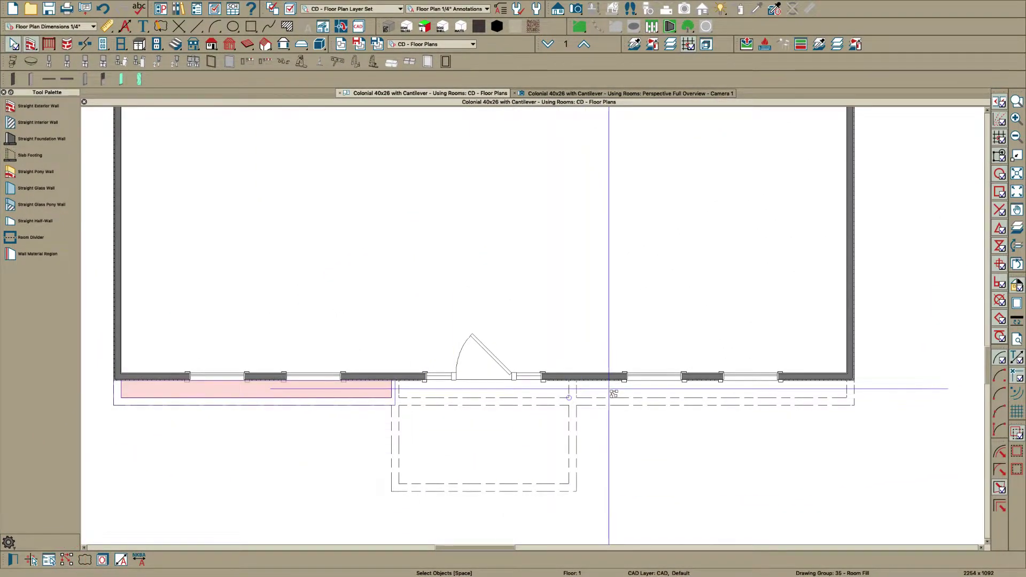
{"action": "left_click", "coordinate": [608, 389]}
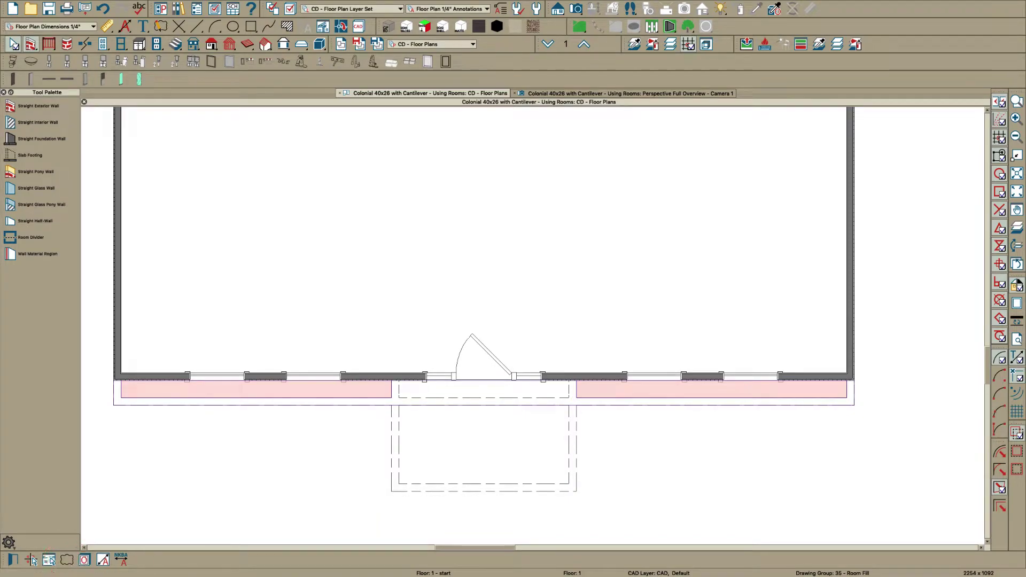
{"action": "key", "text": "Delete"}
Apply the left overhang room's Ceiling Finish to the right and middle overhang rooms, and inspect the soffit in the camera view
{"action": "left_click", "coordinate": [291, 391]}
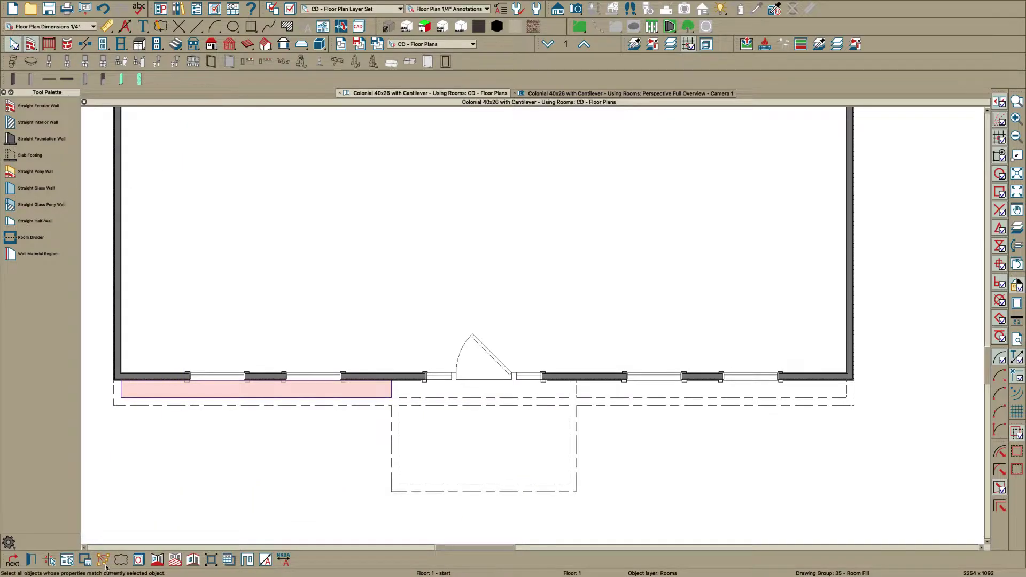
{"action": "left_click", "coordinate": [104, 560]}
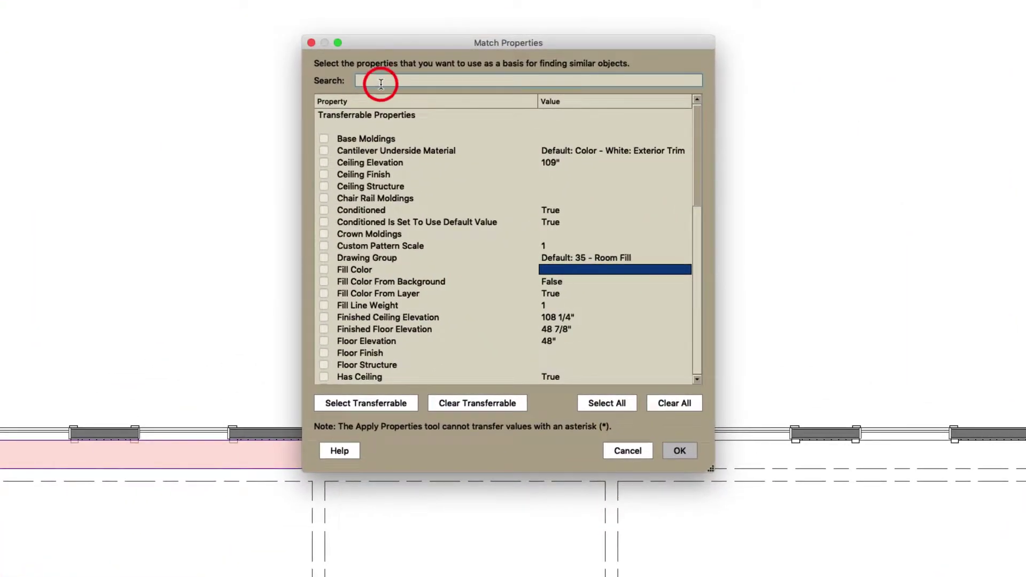
{"action": "type", "text": "ceiling"}
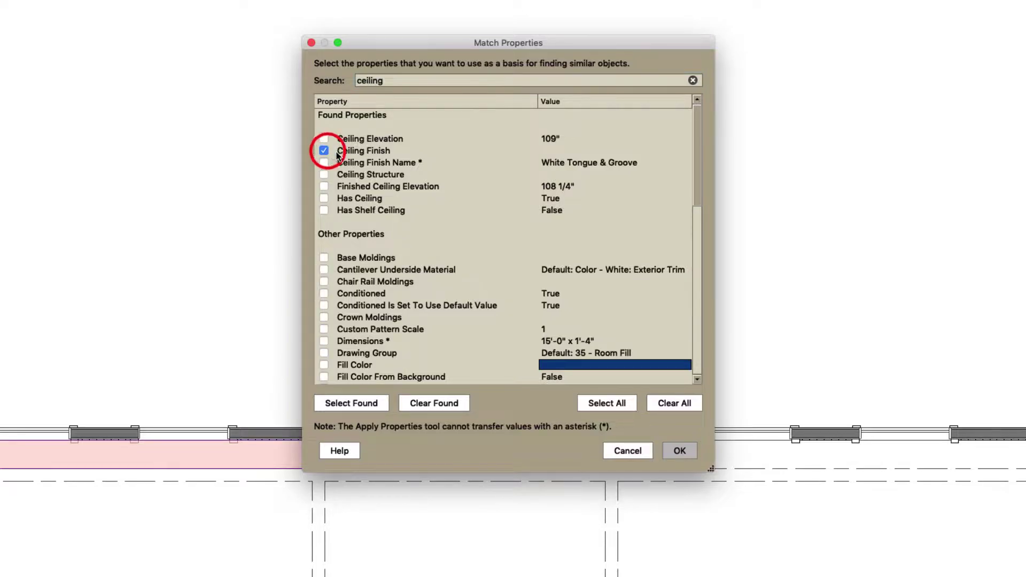
{"action": "left_click", "coordinate": [325, 163]}
{"action": "left_click", "coordinate": [680, 451]}
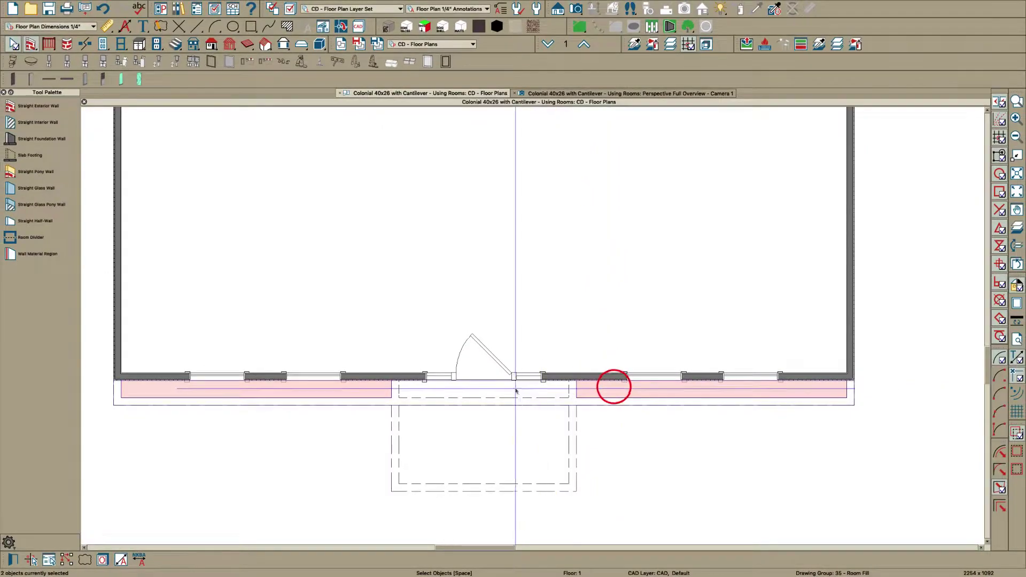
{"action": "left_click", "coordinate": [66, 560]}
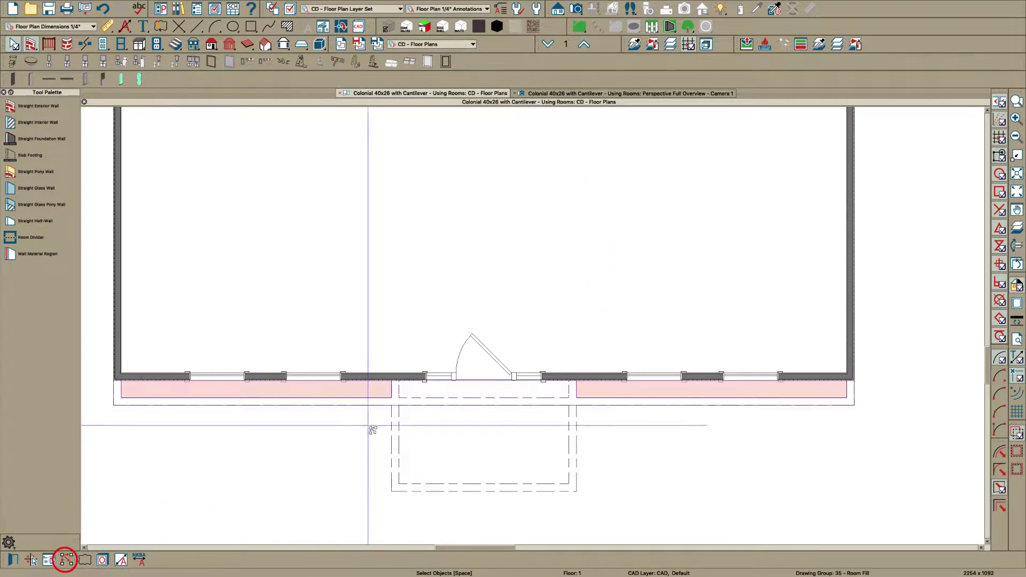
{"action": "left_click", "coordinate": [426, 387]}
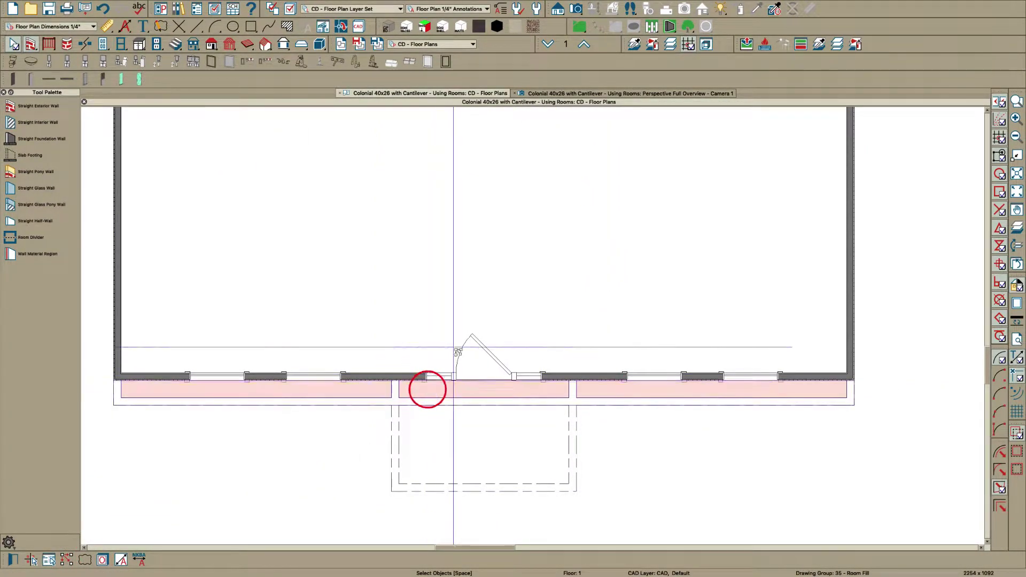
{"action": "left_click", "coordinate": [592, 95]}
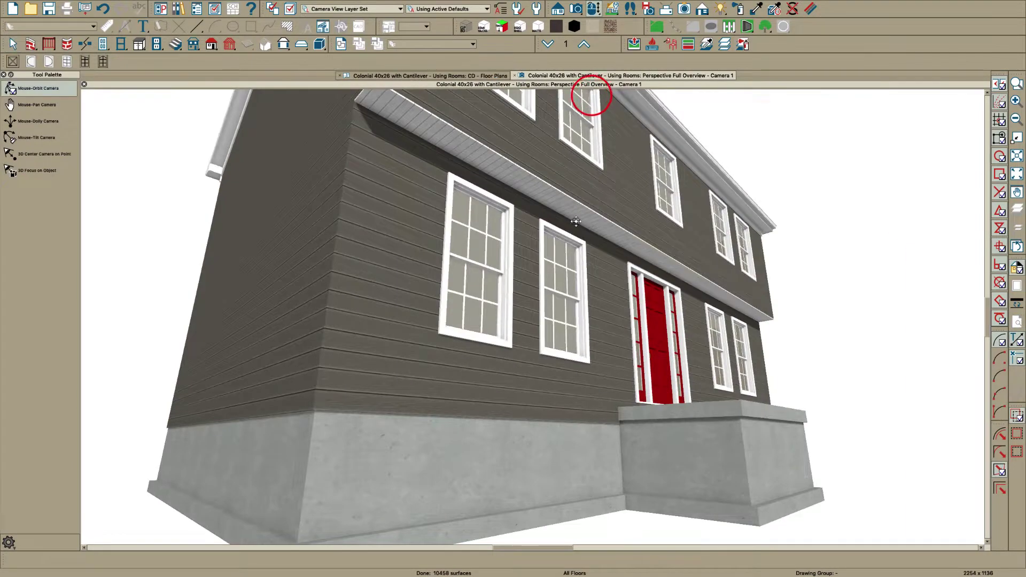
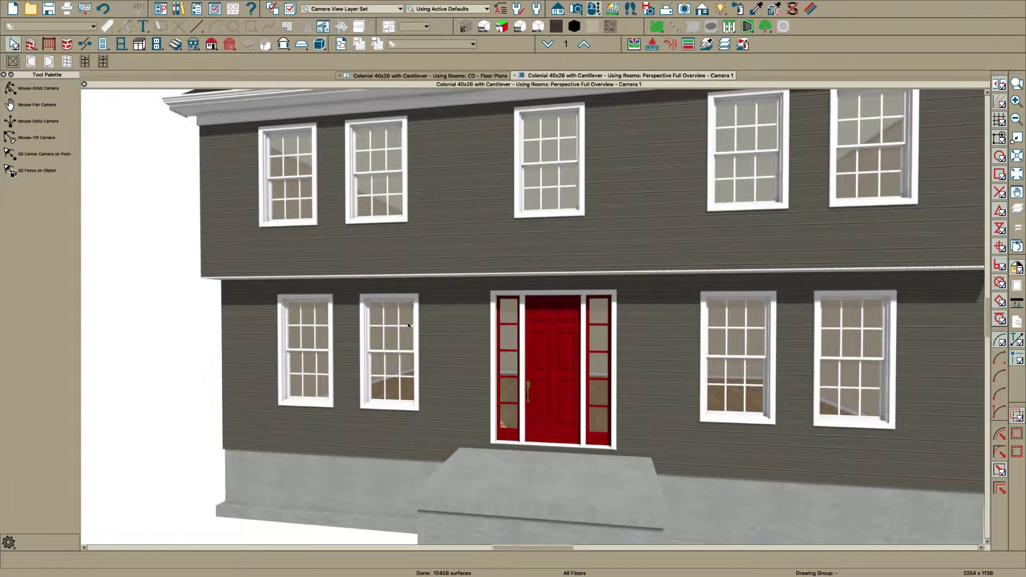
From the floor plan, add the vertical CA-001 profile from the library to the left overhang room's moldings
{"action": "left_click", "coordinate": [468, 77]}
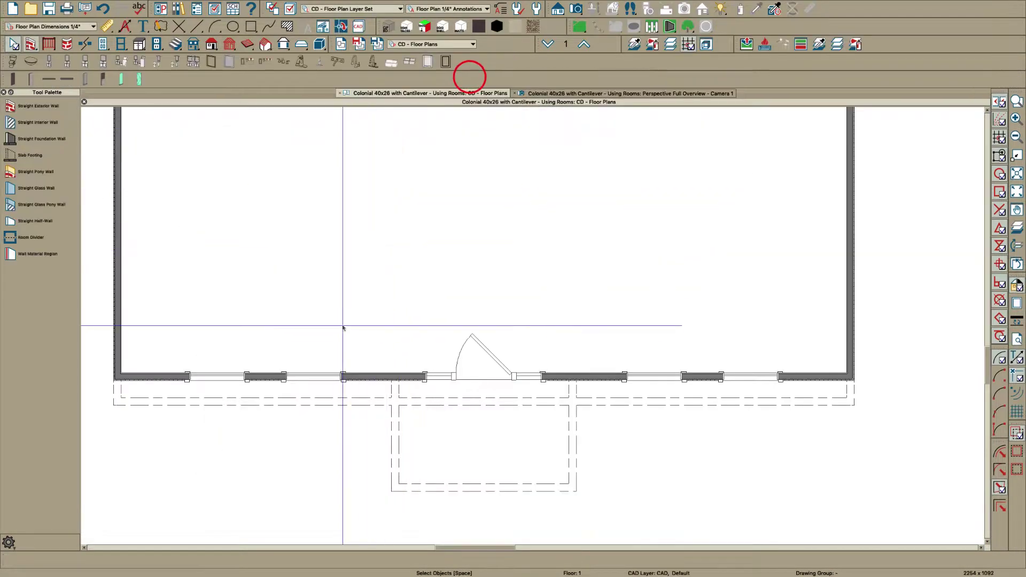
{"action": "scroll", "coordinate": [298, 389], "scroll_direction": "up", "scroll_amount": 3}
{"action": "left_click", "coordinate": [321, 373]}
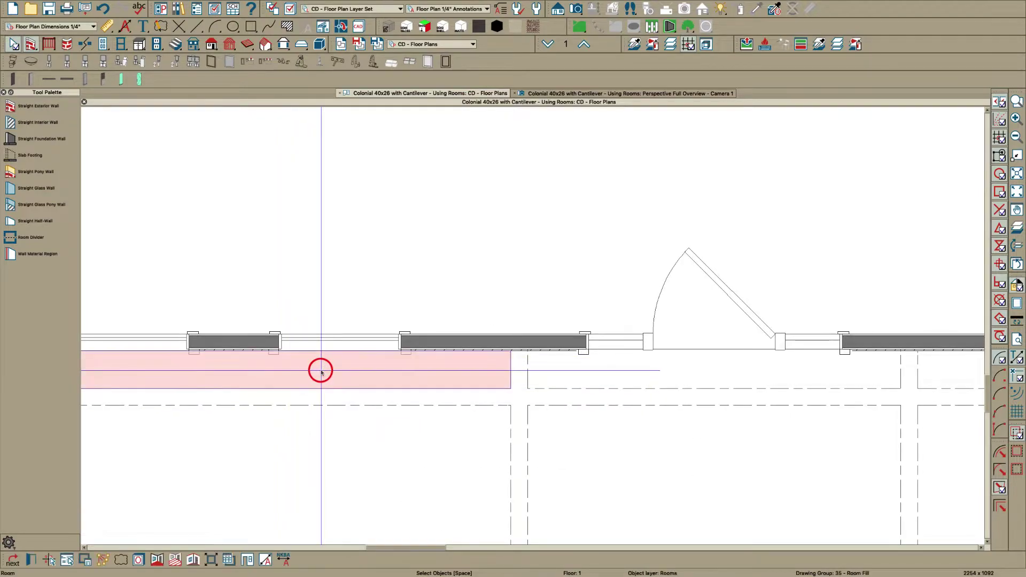
{"action": "double_click", "coordinate": [322, 372]}
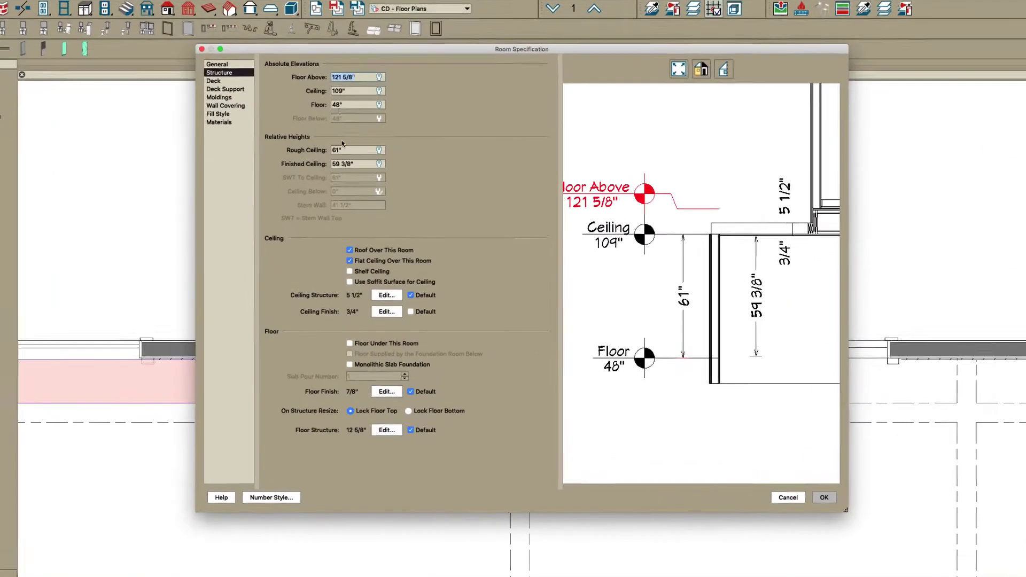
{"action": "left_click", "coordinate": [235, 101]}
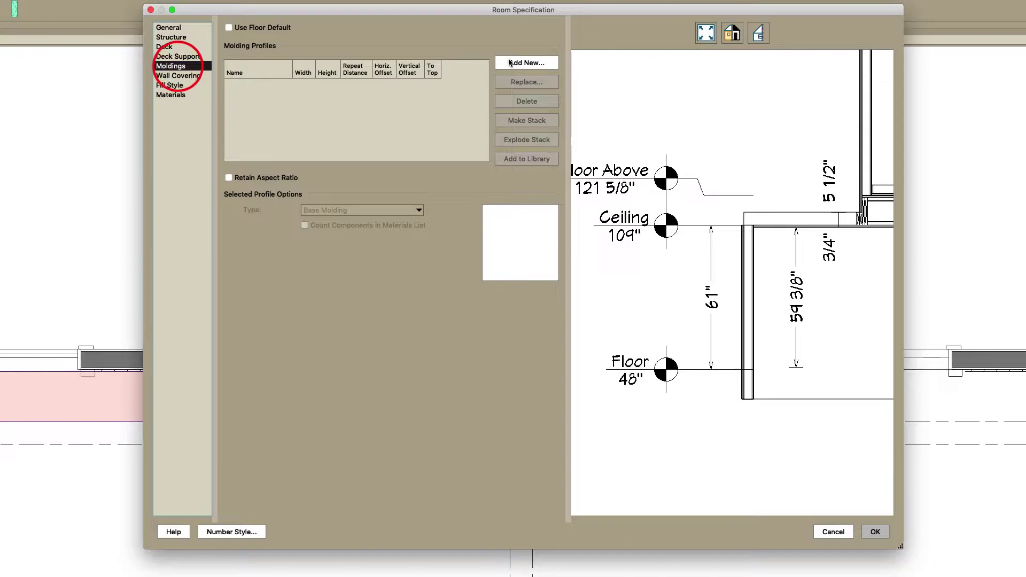
{"action": "left_click", "coordinate": [510, 63]}
{"action": "type", "text": "-001"}
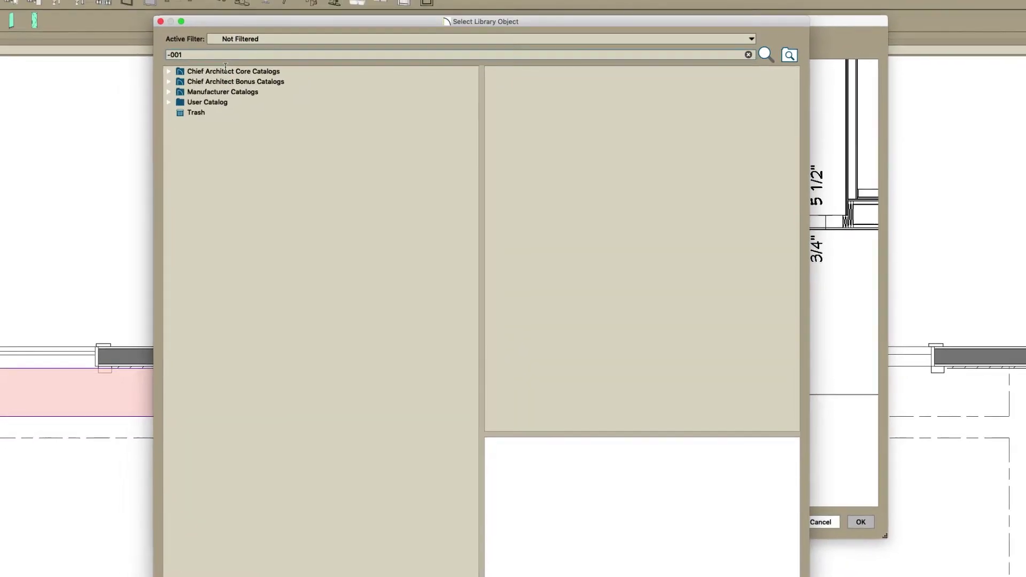
{"action": "key", "text": "Return"}
{"action": "left_click", "coordinate": [200, 60]}
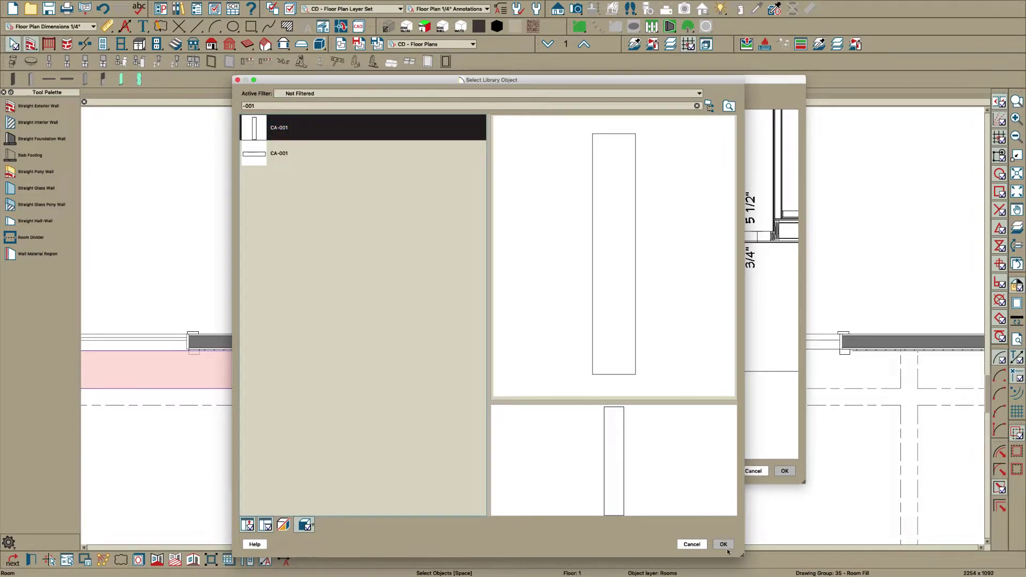
{"action": "left_click_drag", "start_coordinate": [739, 550], "coordinate": [697, 417]}
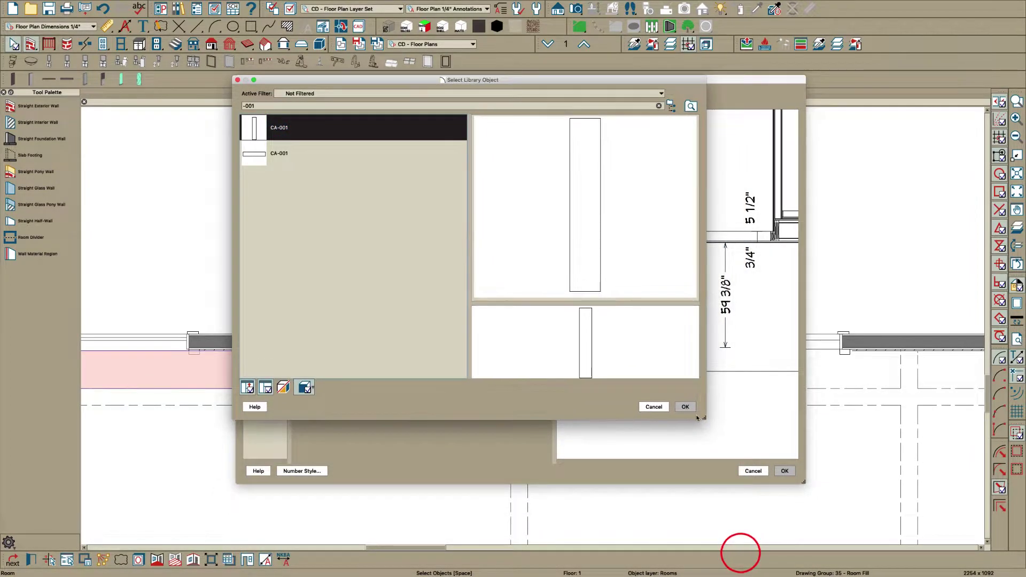
{"action": "left_click", "coordinate": [687, 407]}
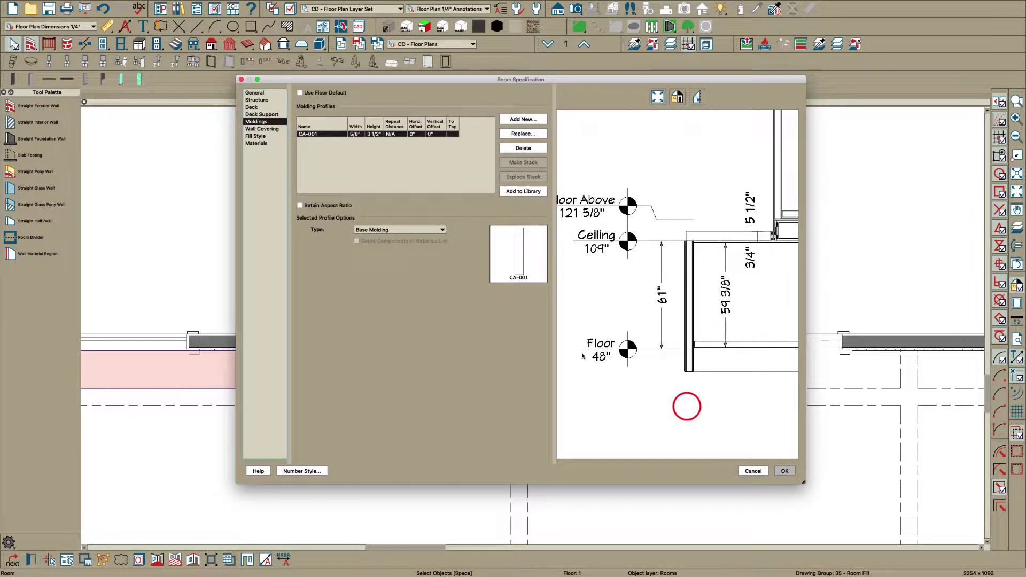
Make the CA-001 molding 1" wide and 5 1/2" high, enable To Top, set its type to Crown Molding and apply the room settings
{"action": "left_click", "coordinate": [355, 134]}
{"action": "type", "text": "1"}
{"action": "type", "text": "6"}
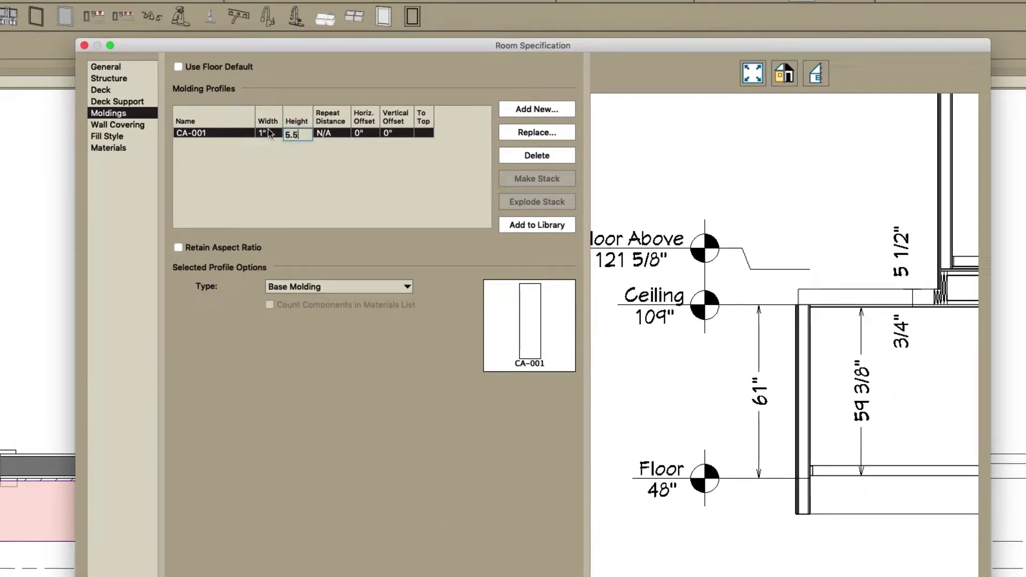
{"action": "key", "text": "Return"}
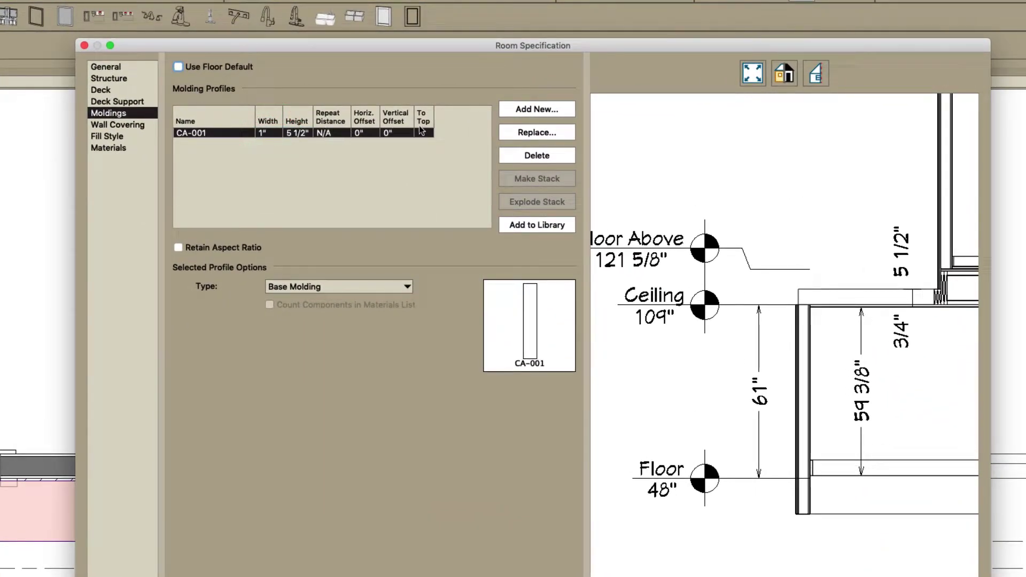
{"action": "left_click", "coordinate": [423, 133]}
{"action": "left_click", "coordinate": [335, 287]}
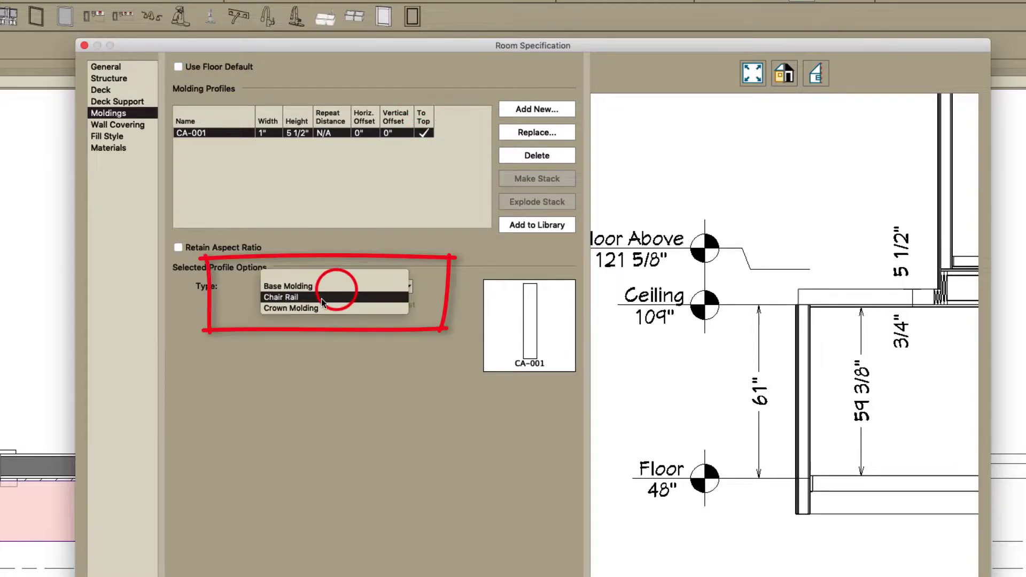
{"action": "left_click", "coordinate": [322, 308]}
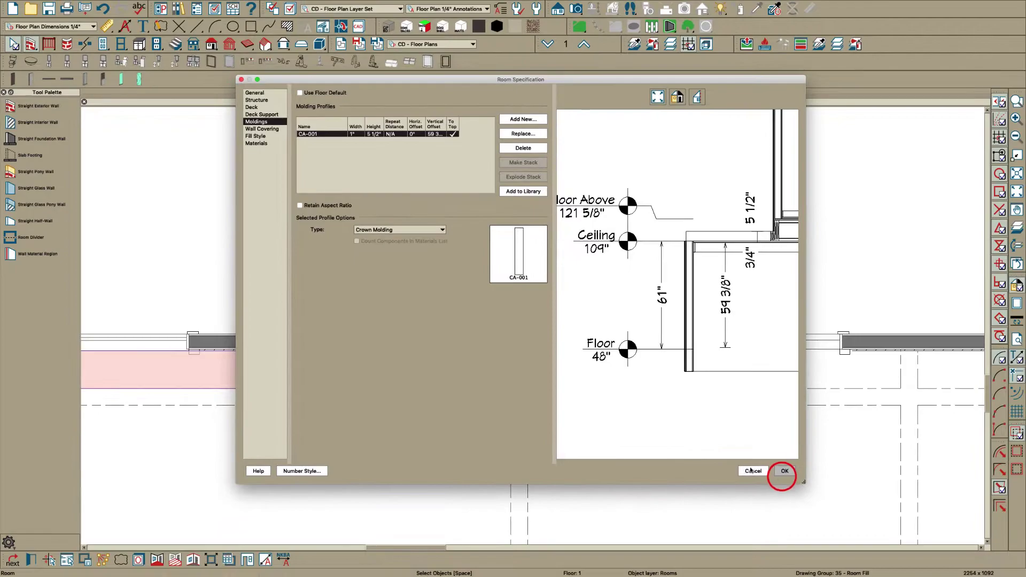
{"action": "left_click", "coordinate": [789, 474]}
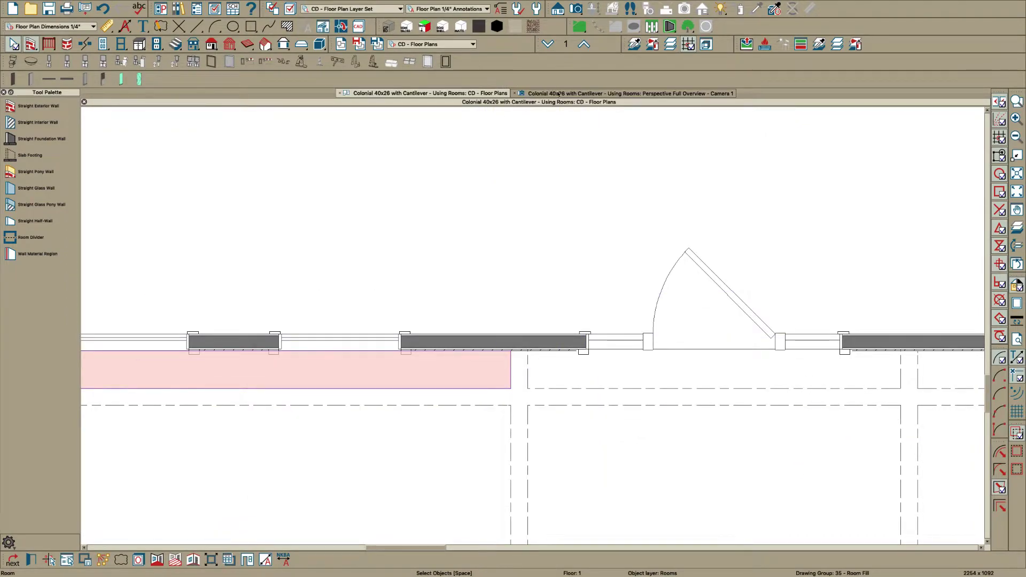
Copy all properties of the left overhang room, including its new crown molding, to the overhang room right of the door
{"action": "scroll", "coordinate": [524, 271], "scroll_direction": "down", "scroll_amount": 1}
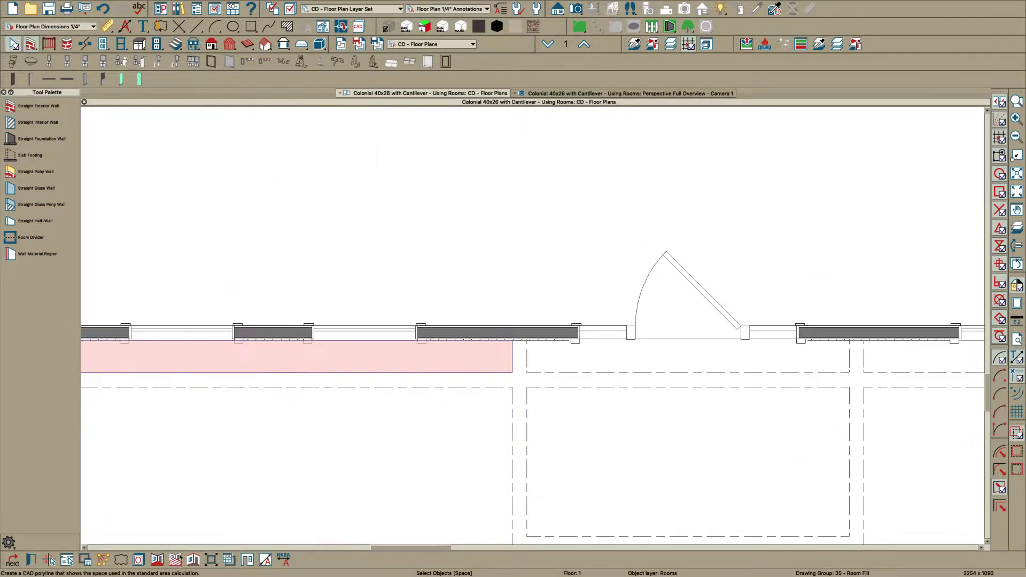
{"action": "left_click", "coordinate": [103, 560]}
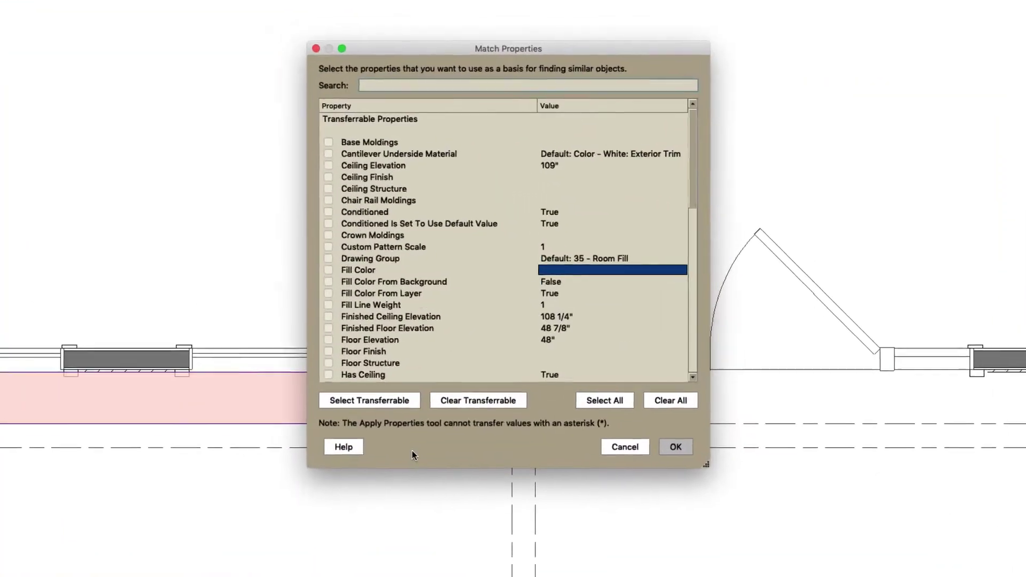
{"action": "left_click", "coordinate": [616, 412]}
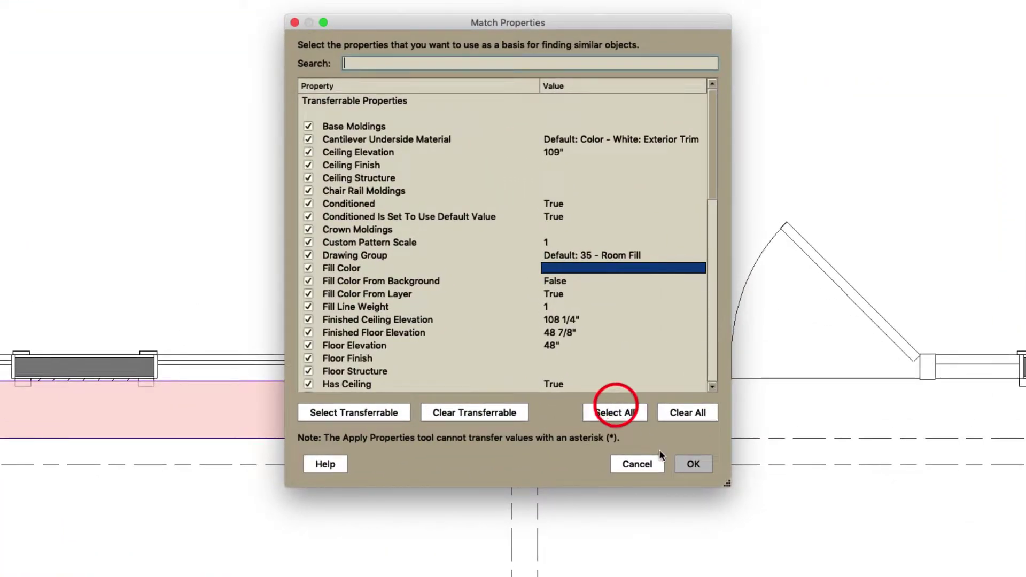
{"action": "left_click", "coordinate": [686, 462]}
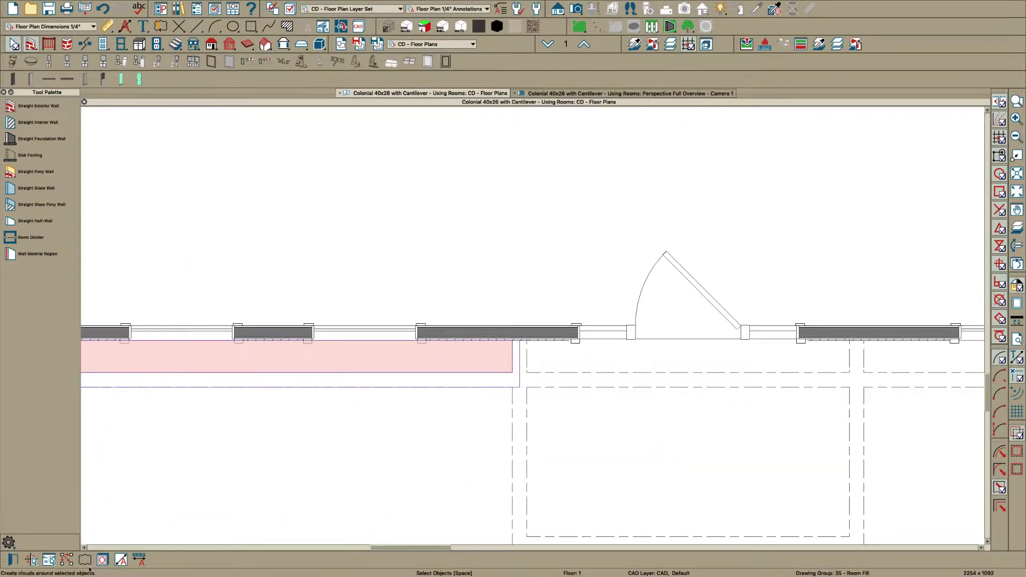
{"action": "left_click", "coordinate": [67, 559]}
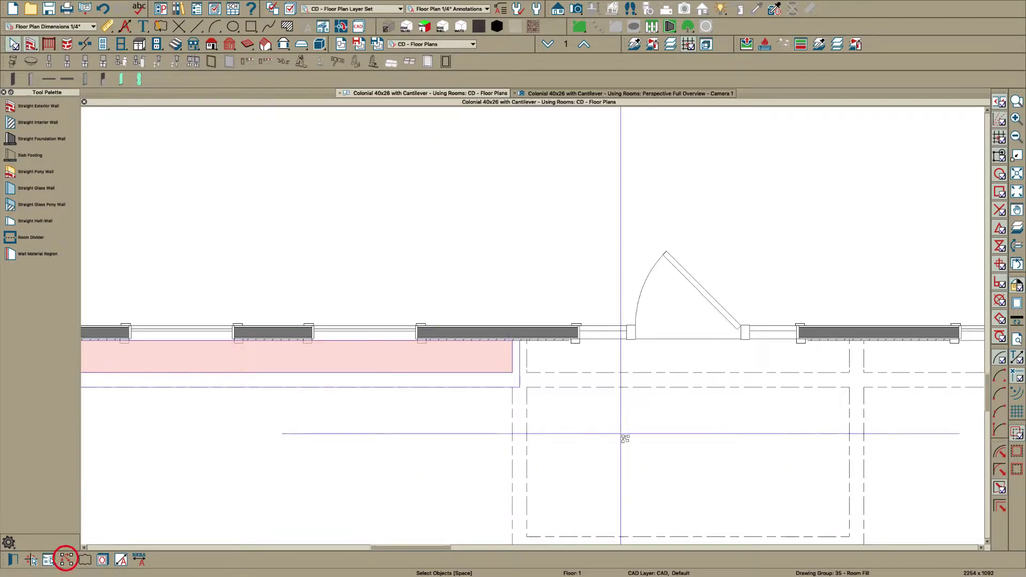
{"action": "left_click", "coordinate": [903, 356]}
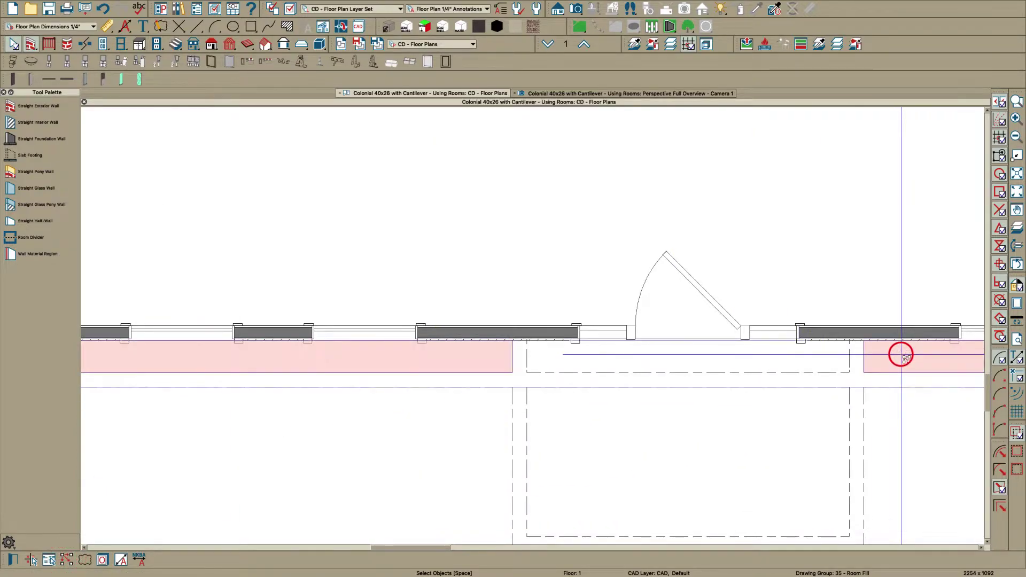
Copy only the Crown Moldings property of the left overhang room to the middle overhang room in front of the door
{"action": "left_click", "coordinate": [463, 355]}
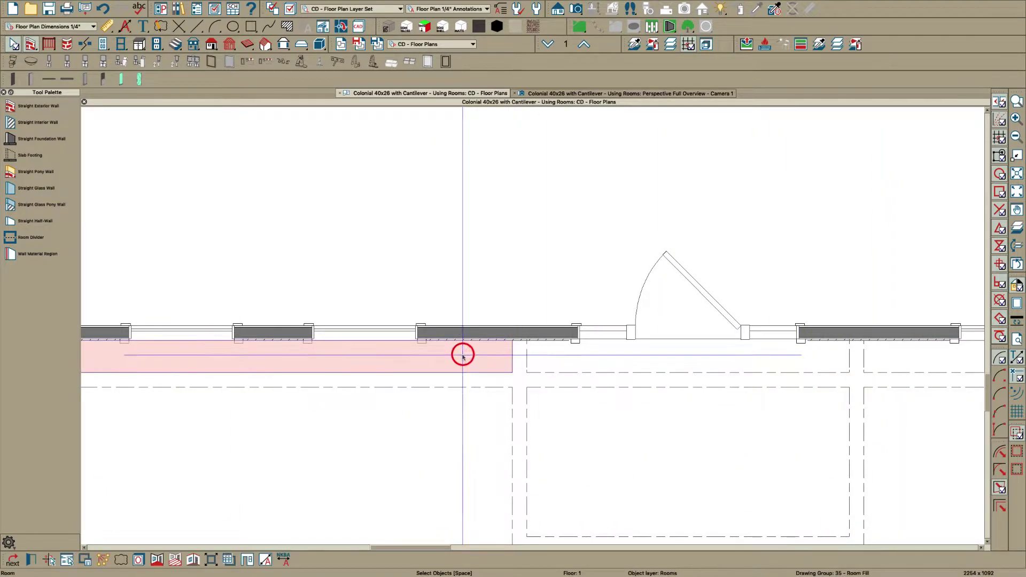
{"action": "left_click", "coordinate": [104, 561]}
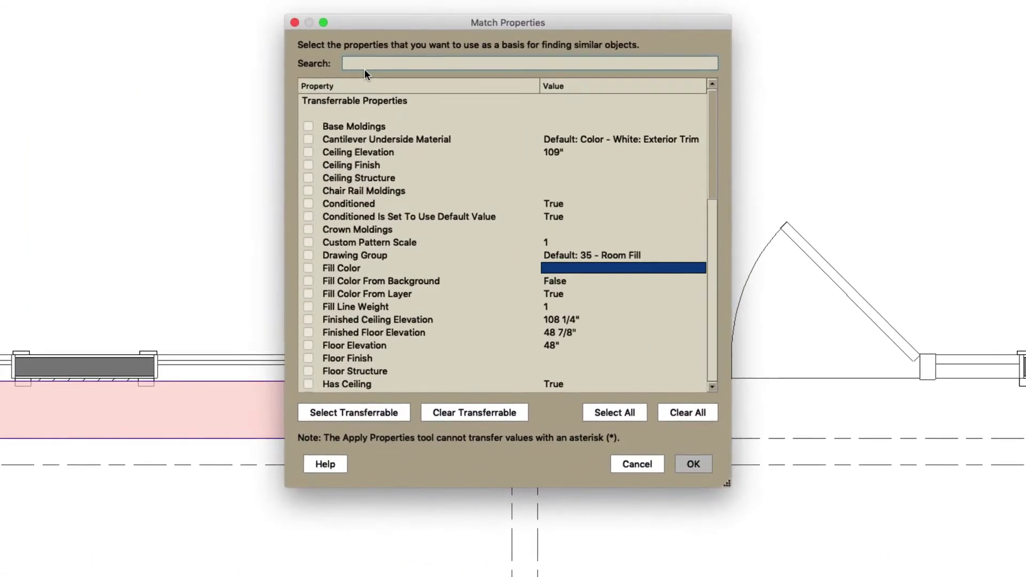
{"action": "left_click", "coordinate": [428, 159]}
{"action": "type", "text": "mold"}
{"action": "left_click", "coordinate": [318, 152]}
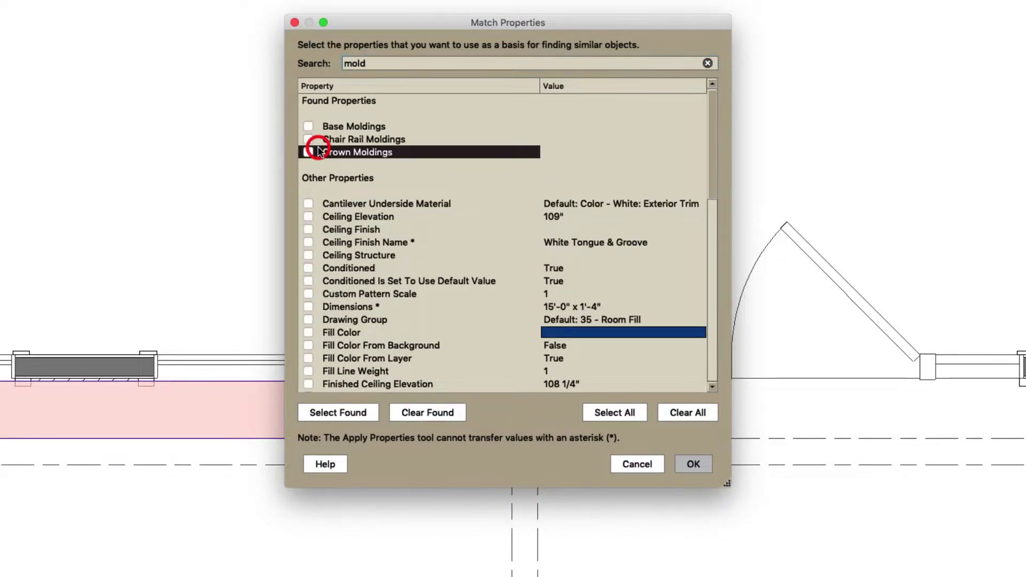
{"action": "left_click", "coordinate": [309, 152]}
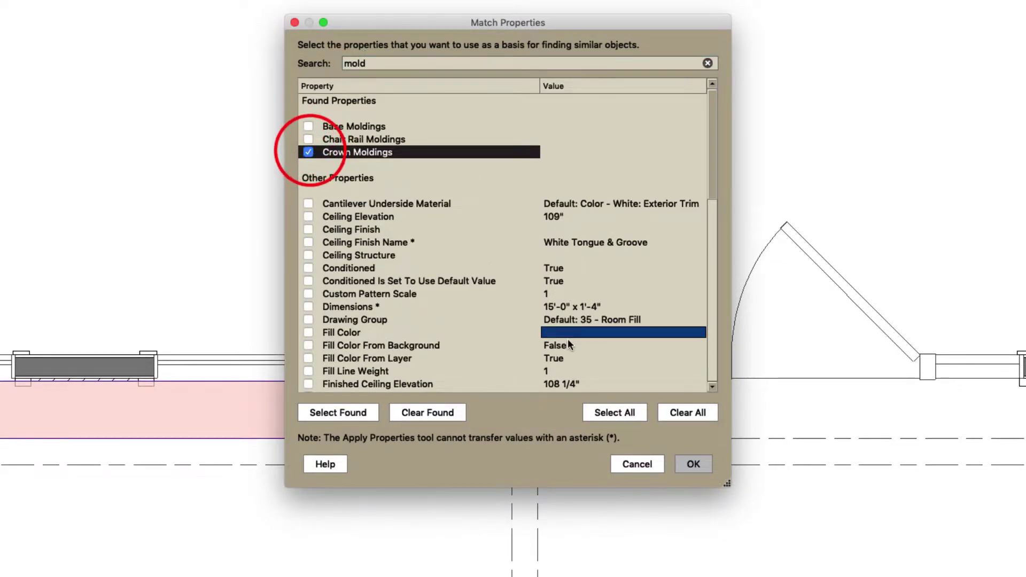
{"action": "left_click", "coordinate": [692, 465]}
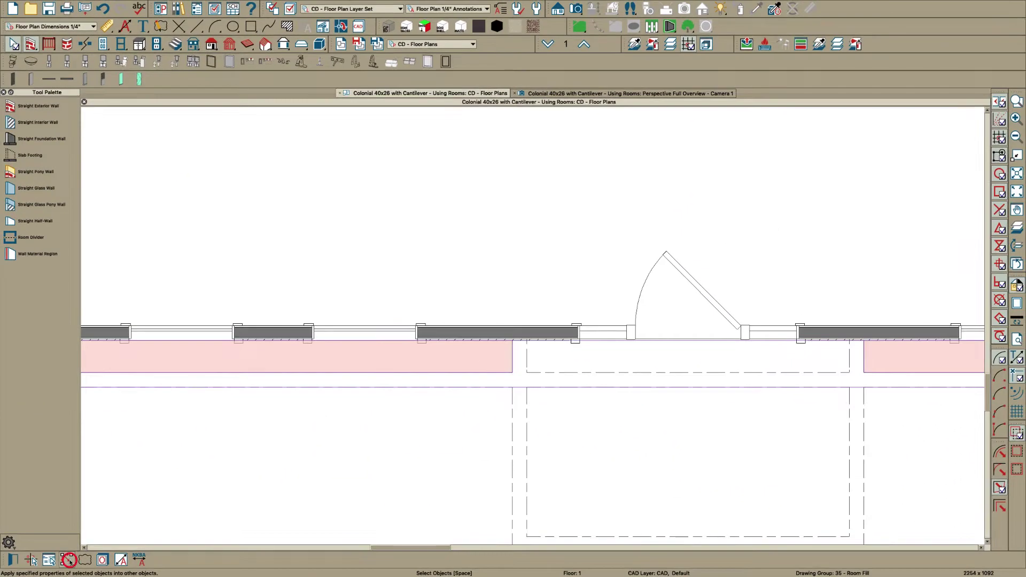
{"action": "left_click", "coordinate": [588, 356]}
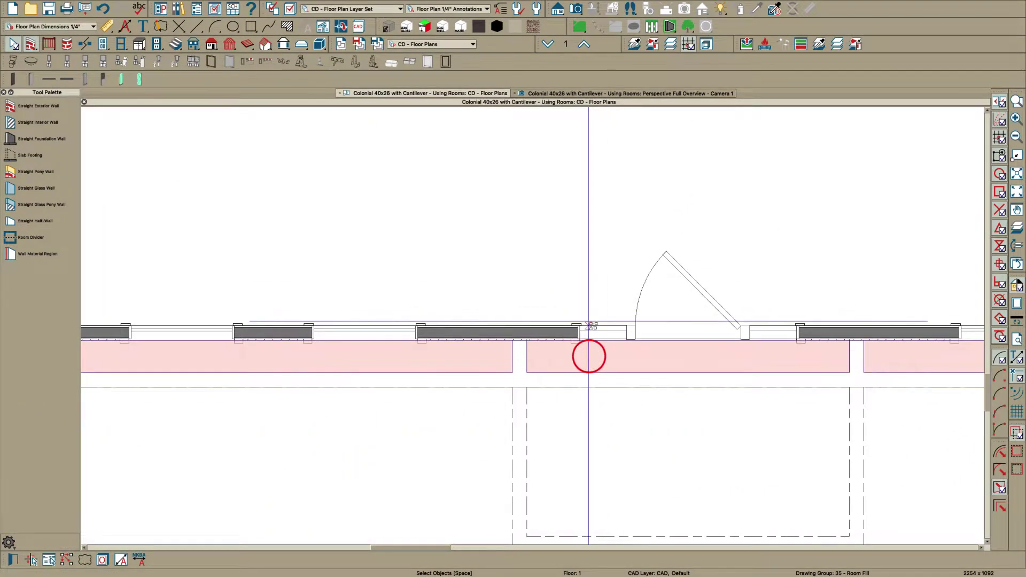
{"action": "key", "text": "Escape"}
From the camera view, open the specification of the middle overhang room at the front door to edit its moldings
{"action": "left_click", "coordinate": [588, 94]}
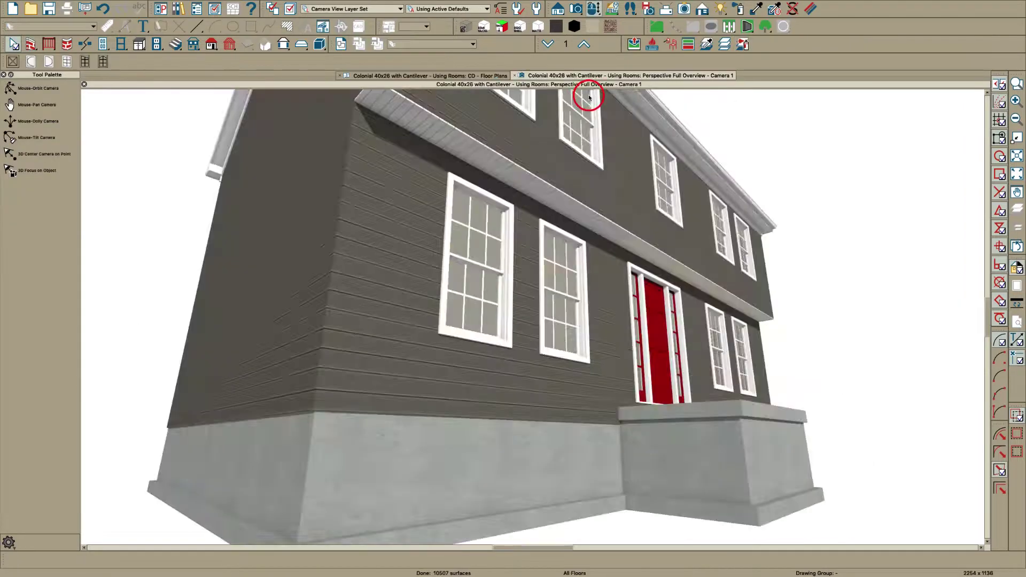
{"action": "left_click_drag", "start_coordinate": [575, 333], "coordinate": [536, 331]}
{"action": "middle_click_drag", "start_coordinate": [537, 331], "coordinate": [535, 331]}
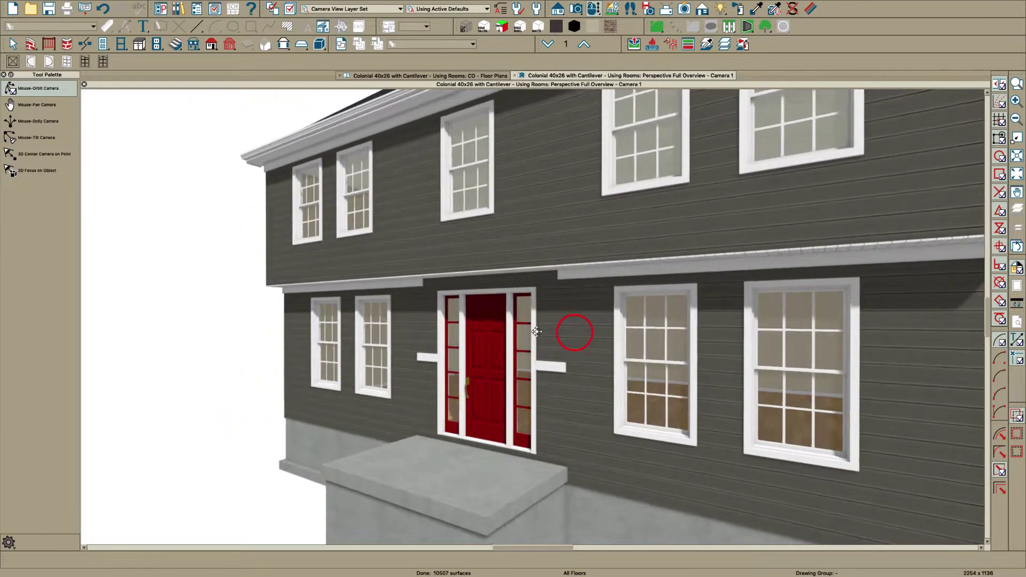
{"action": "left_click", "coordinate": [507, 328]}
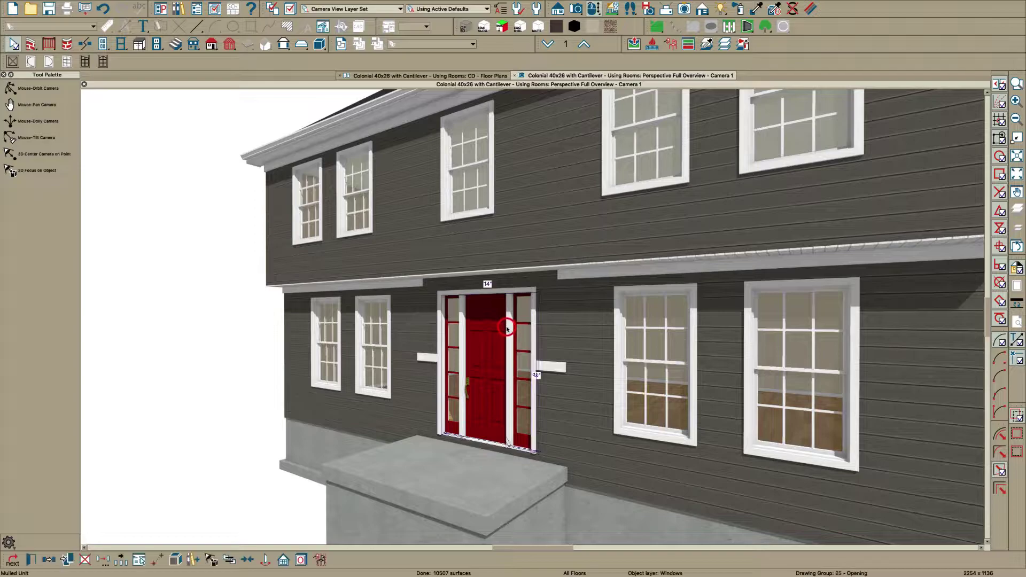
{"action": "left_click", "coordinate": [497, 462]}
{"action": "left_click", "coordinate": [501, 458]}
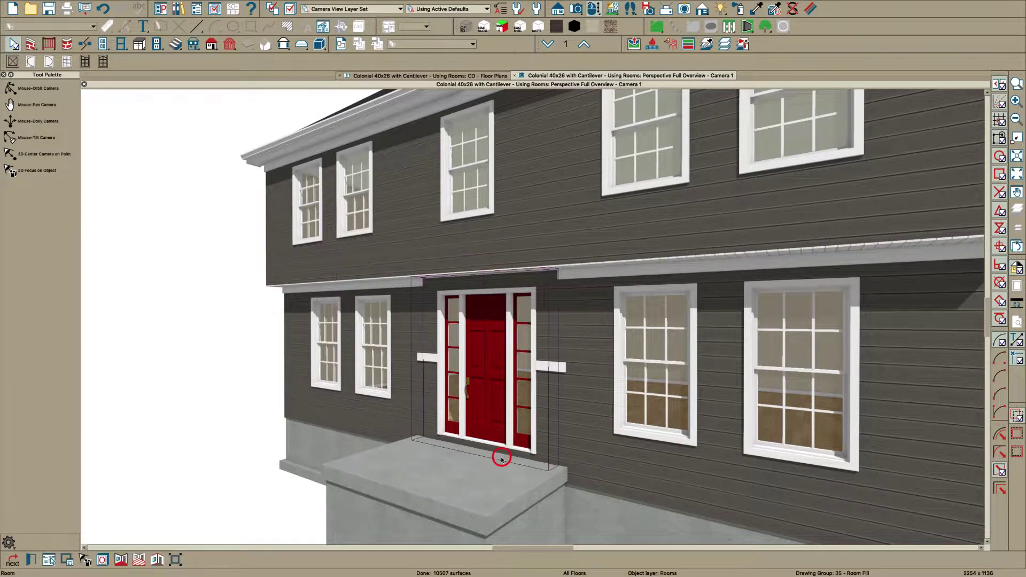
{"action": "double_click", "coordinate": [502, 368]}
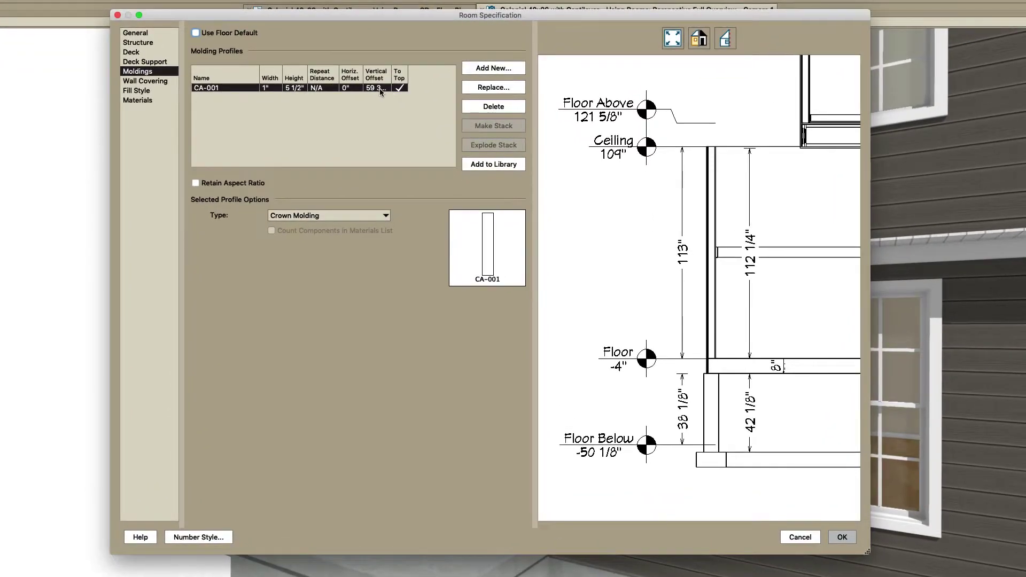
Reset the CA-001 molding's position by switching its type to Base Molding and back to Crown Molding, apply it, and check the front facade
{"action": "left_click", "coordinate": [302, 215]}
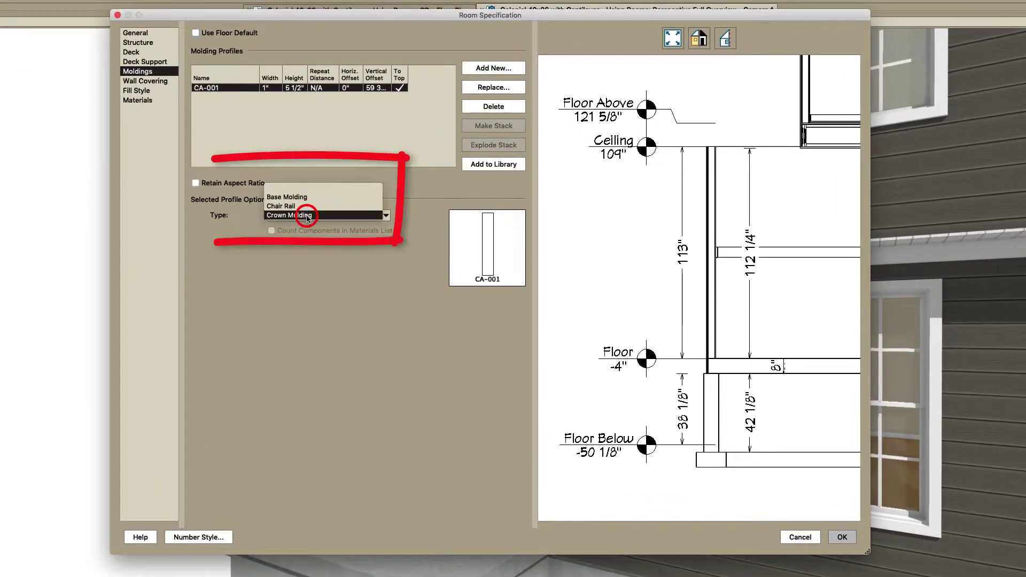
{"action": "left_click", "coordinate": [298, 197]}
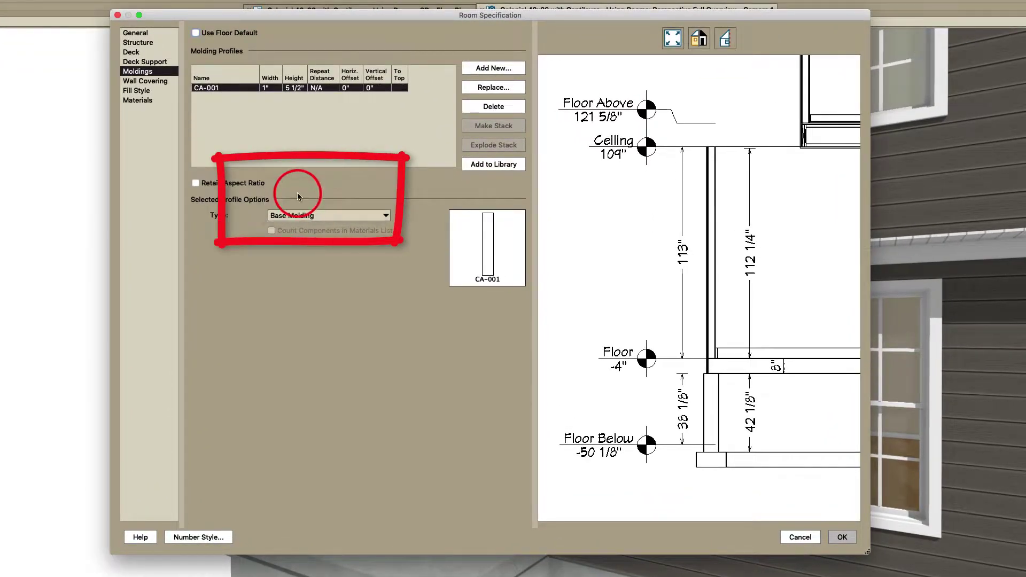
{"action": "left_click", "coordinate": [323, 215]}
{"action": "left_click", "coordinate": [309, 235]}
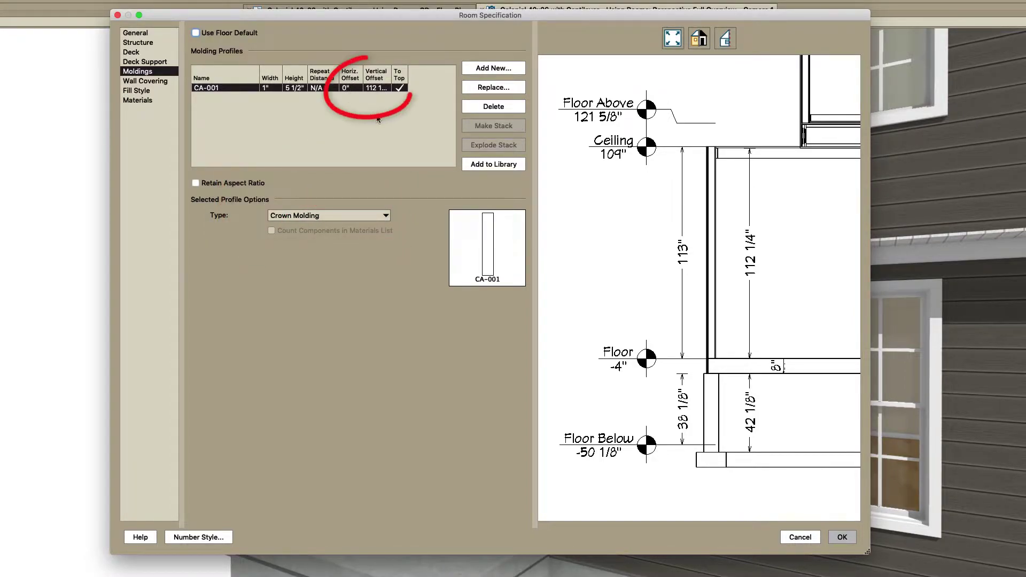
{"action": "left_click", "coordinate": [850, 540]}
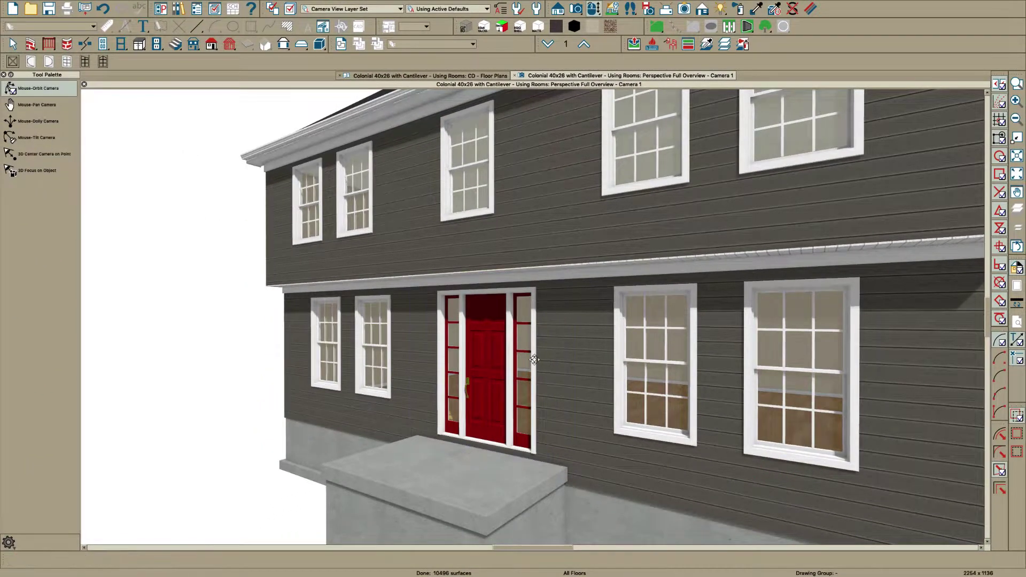
{"action": "left_click_drag", "start_coordinate": [506, 359], "coordinate": [593, 357]}
{"action": "key", "text": "space"}
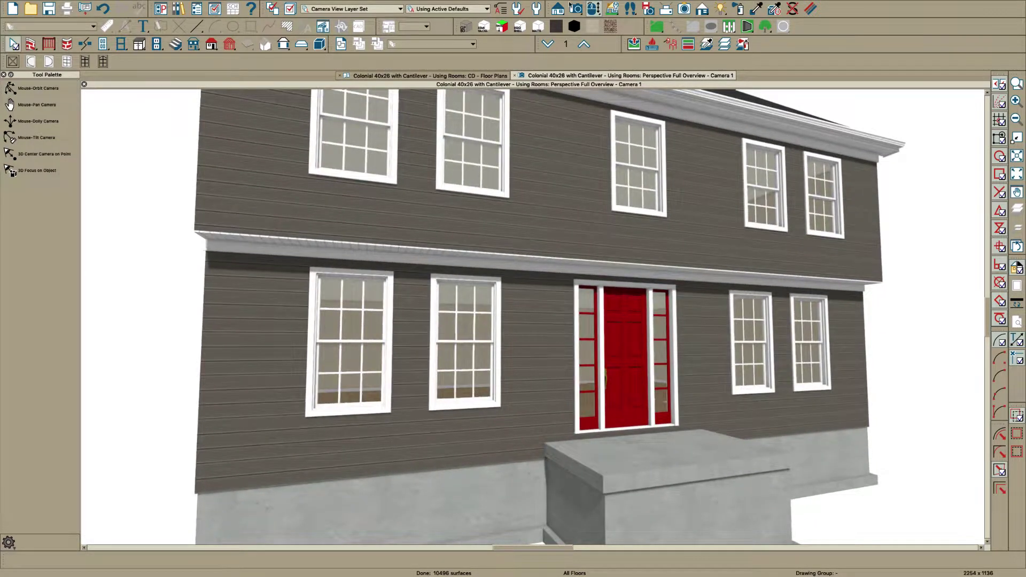
On the floor 2 plan, draw a molding line along the front wall with a short return beside each side wall
{"action": "left_click", "coordinate": [466, 77]}
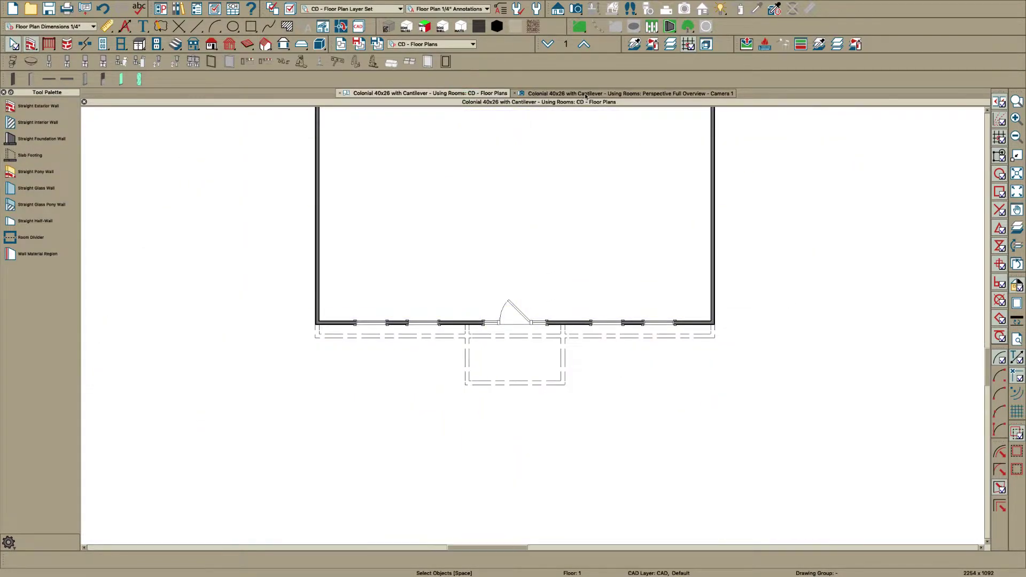
{"action": "left_click", "coordinate": [581, 46]}
{"action": "scroll", "coordinate": [694, 340], "scroll_direction": "up", "scroll_amount": 2}
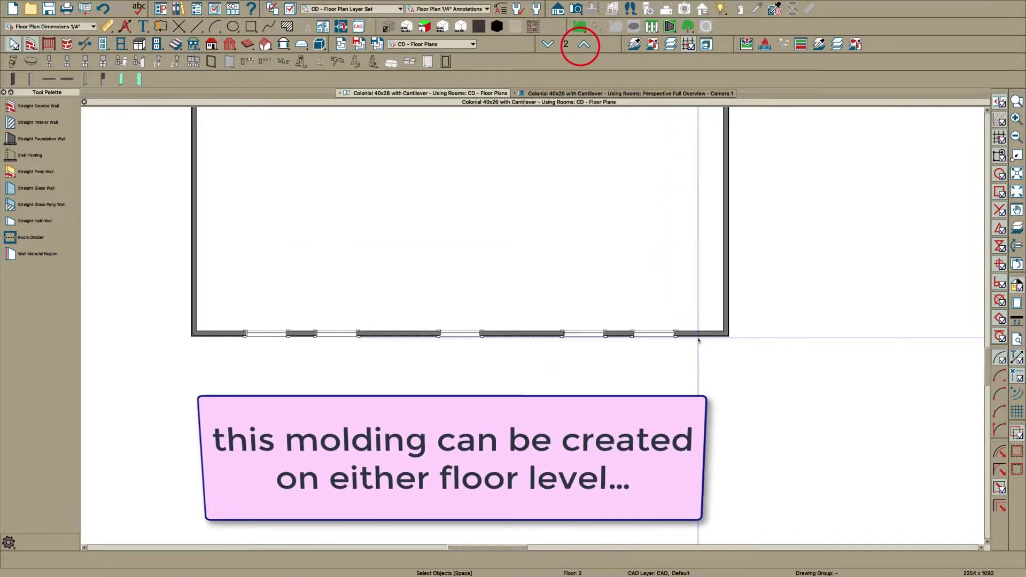
{"action": "key", "text": "m"}
{"action": "key", "text": "l"}
{"action": "mouse_move", "coordinate": [740, 303]}
{"action": "left_mouse_down"}
{"action": "mouse_move", "coordinate": [741, 350]}
{"action": "mouse_move", "coordinate": [233, 358]}
{"action": "left_mouse_up"}
{"action": "left_click", "coordinate": [172, 353]}
{"action": "left_click", "coordinate": [171, 311]}
{"action": "key", "text": "space"}
Add the vertical CA-001 profile from the library to the new molding line's moldings
{"action": "double_click", "coordinate": [187, 352]}
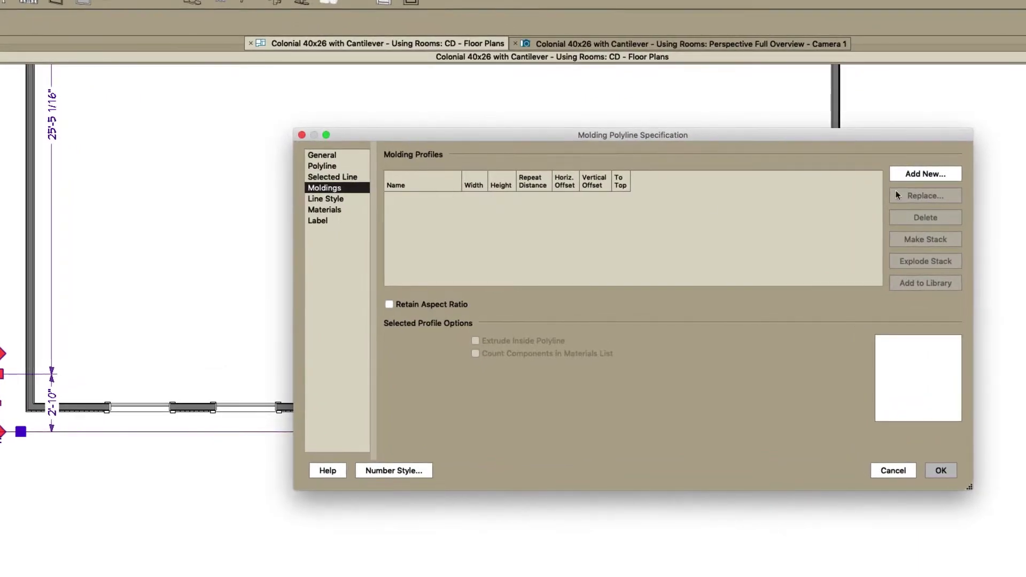
{"action": "left_click", "coordinate": [920, 174]}
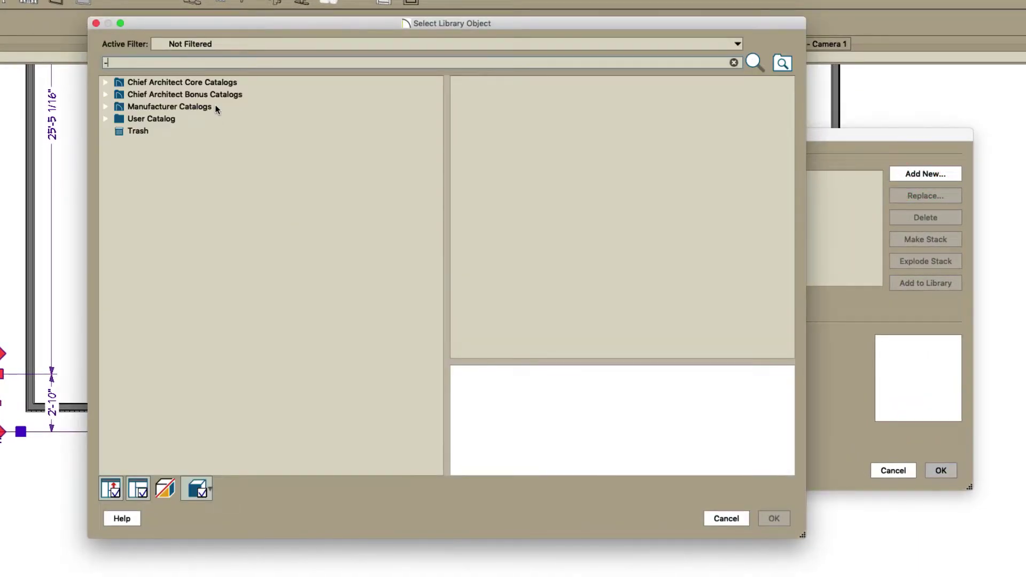
{"action": "type", "text": "-001"}
{"action": "key", "text": "Return"}
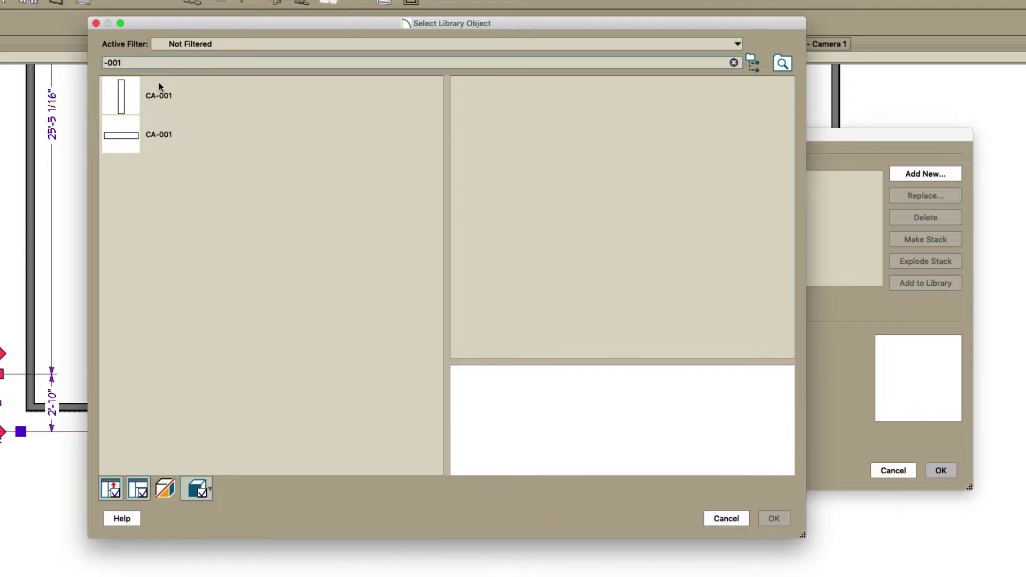
{"action": "left_click", "coordinate": [159, 93]}
{"action": "left_click", "coordinate": [774, 518]}
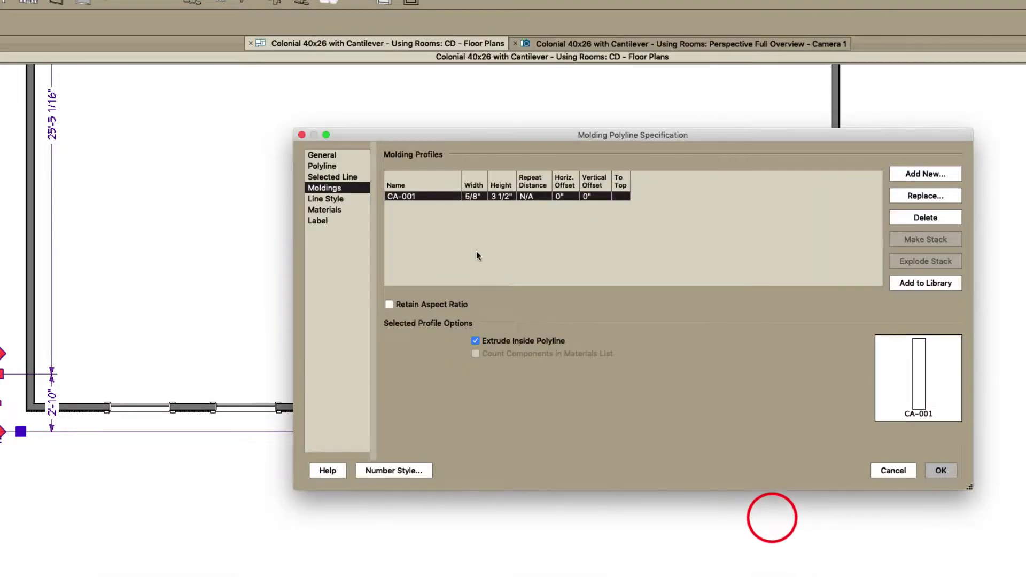
Make the CA-001 profile 1" wide and 7 1/4" high, set the polyline height to 108", and turn off Extrude Inside Polyline
{"action": "left_click", "coordinate": [478, 196]}
{"action": "type", "text": "17.25"}
{"action": "key", "text": "Return"}
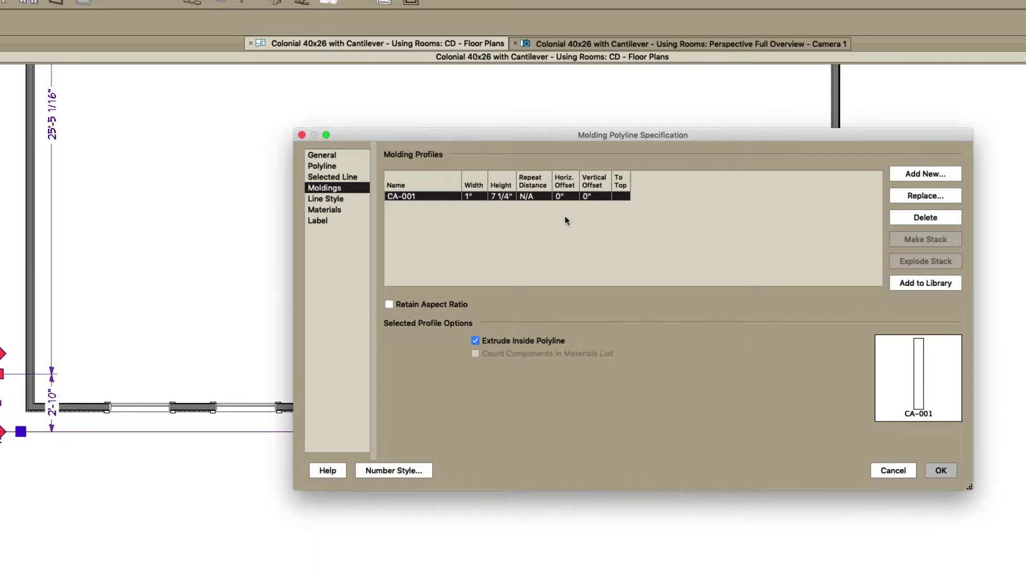
{"action": "left_click", "coordinate": [334, 155]}
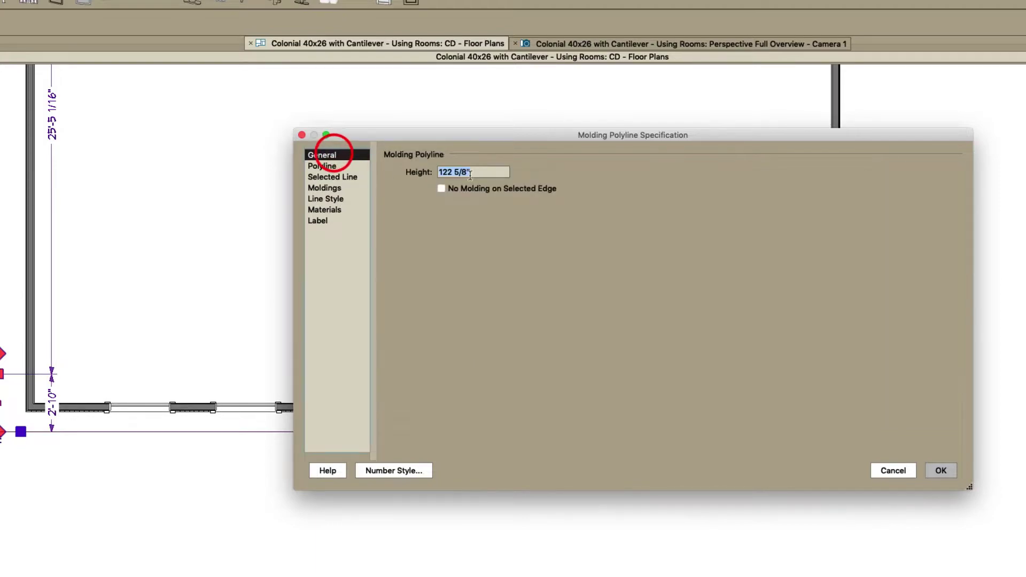
{"action": "type", "text": "108"}
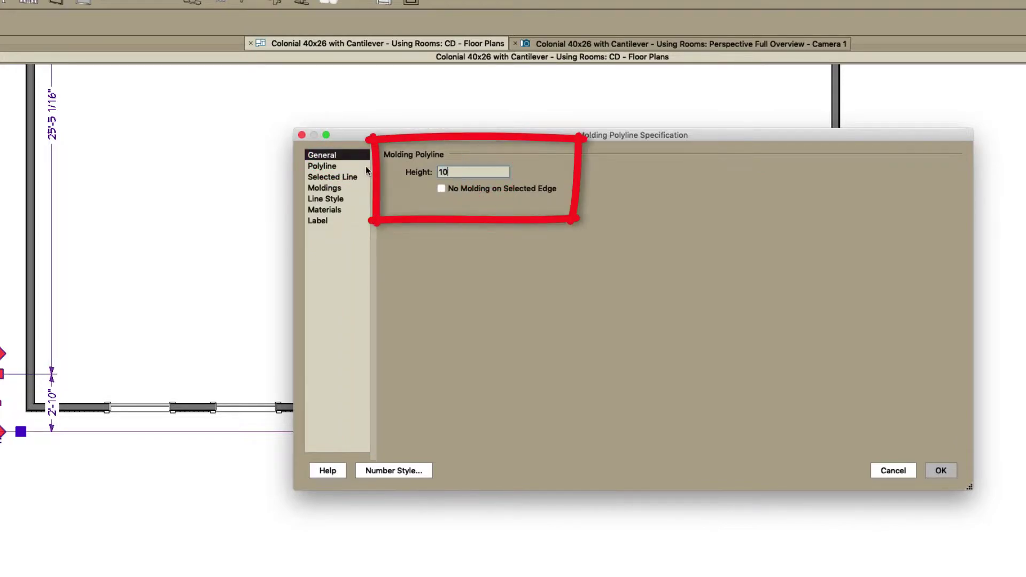
{"action": "key", "text": "Tab"}
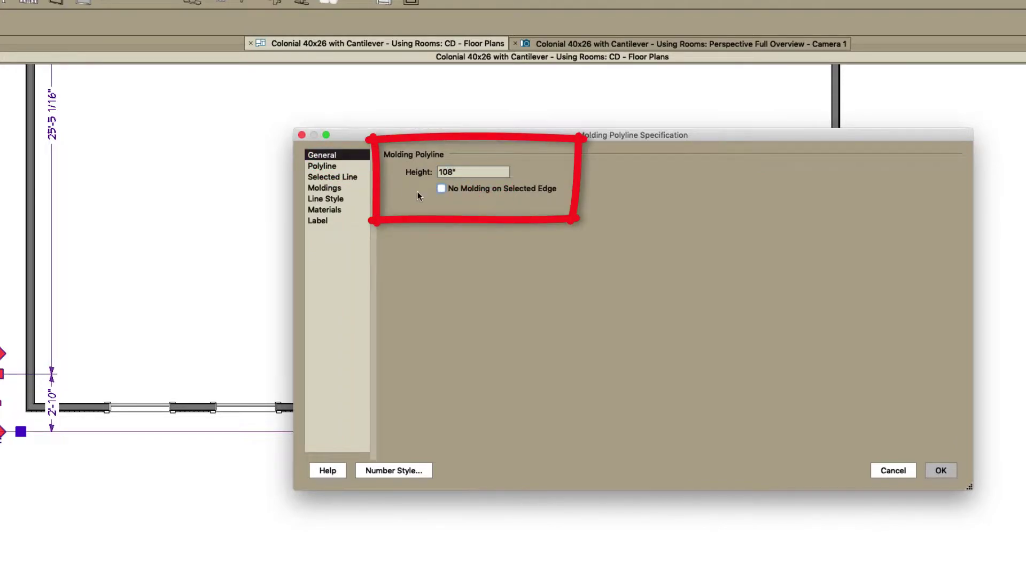
{"action": "left_click", "coordinate": [327, 188]}
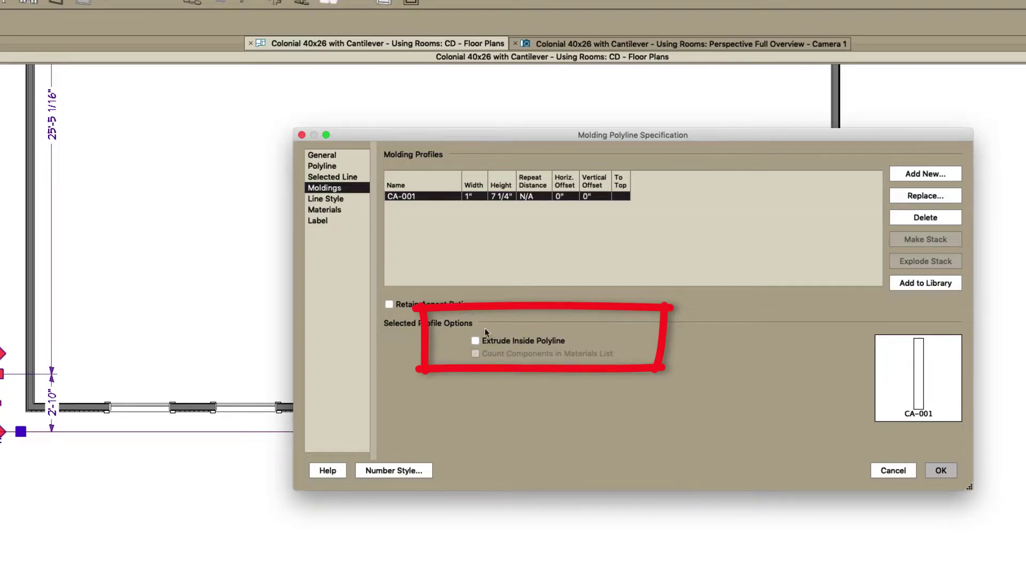
{"action": "left_click", "coordinate": [940, 470]}
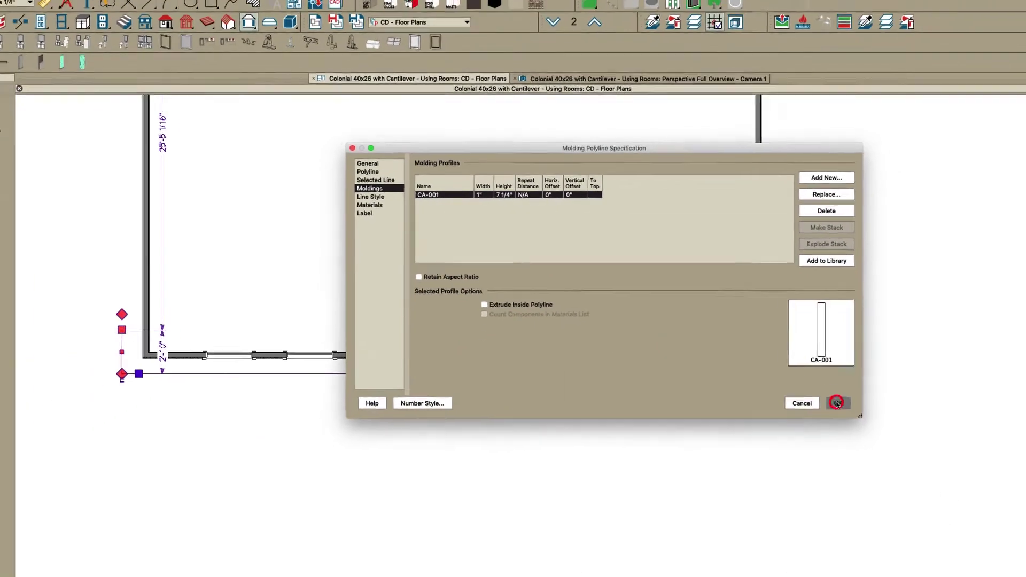
Align the molding line with the second floor's outer wall faces and shorten the right return to the first-floor front wall
{"action": "scroll", "coordinate": [243, 362], "scroll_direction": "up", "scroll_amount": 5}
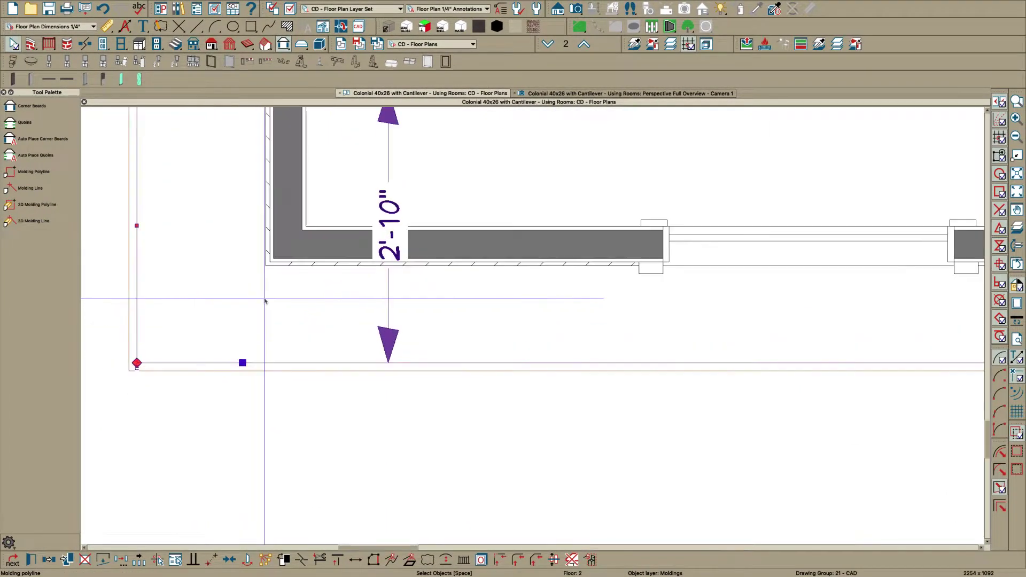
{"action": "left_click_drag", "start_coordinate": [243, 362], "coordinate": [311, 295]}
{"action": "scroll", "coordinate": [312, 295], "scroll_direction": "down", "scroll_amount": 3}
{"action": "left_click_drag", "start_coordinate": [608, 274], "coordinate": [567, 278]}
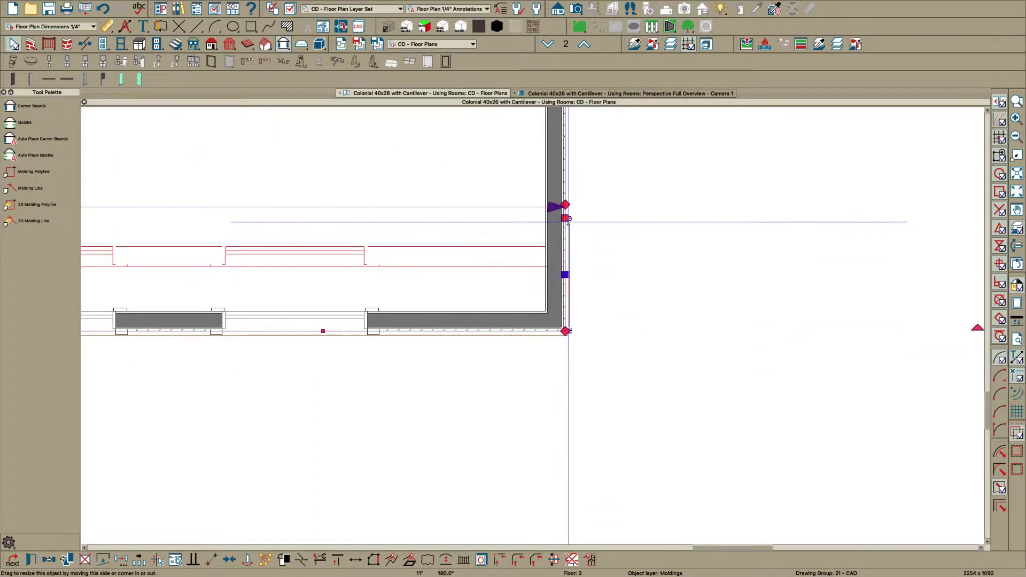
{"action": "left_click_drag", "start_coordinate": [565, 219], "coordinate": [566, 267]}
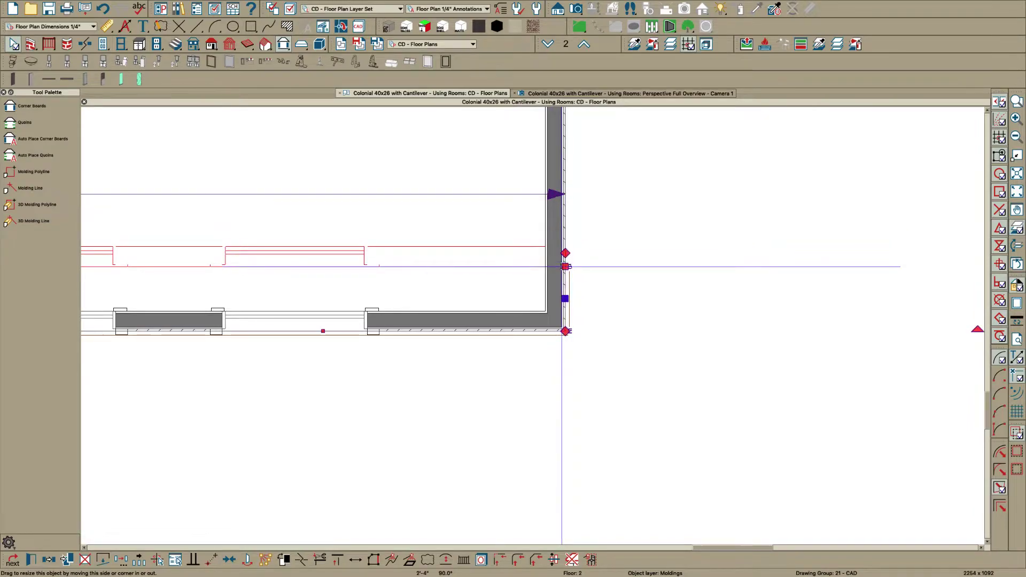
Examine the molding along the front overhang in the camera view
{"action": "left_click", "coordinate": [614, 93]}
{"action": "left_click_drag", "start_coordinate": [514, 255], "coordinate": [432, 250]}
{"action": "scroll", "coordinate": [482, 243], "scroll_direction": "down", "scroll_amount": 5}
{"action": "scroll", "coordinate": [558, 219], "scroll_direction": "up", "scroll_amount": 6}
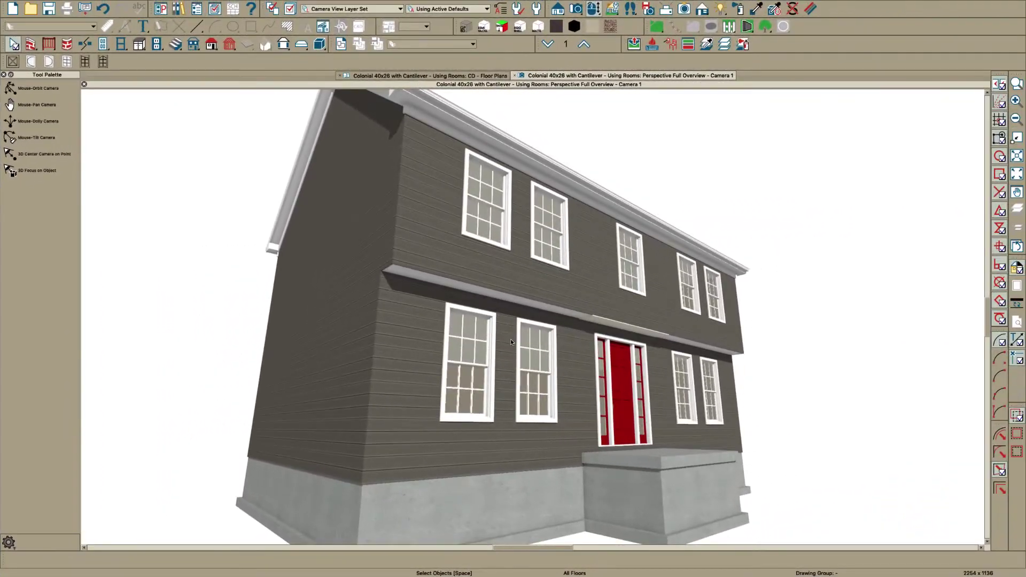
{"action": "scroll", "coordinate": [511, 339], "scroll_direction": "up", "scroll_amount": 4}
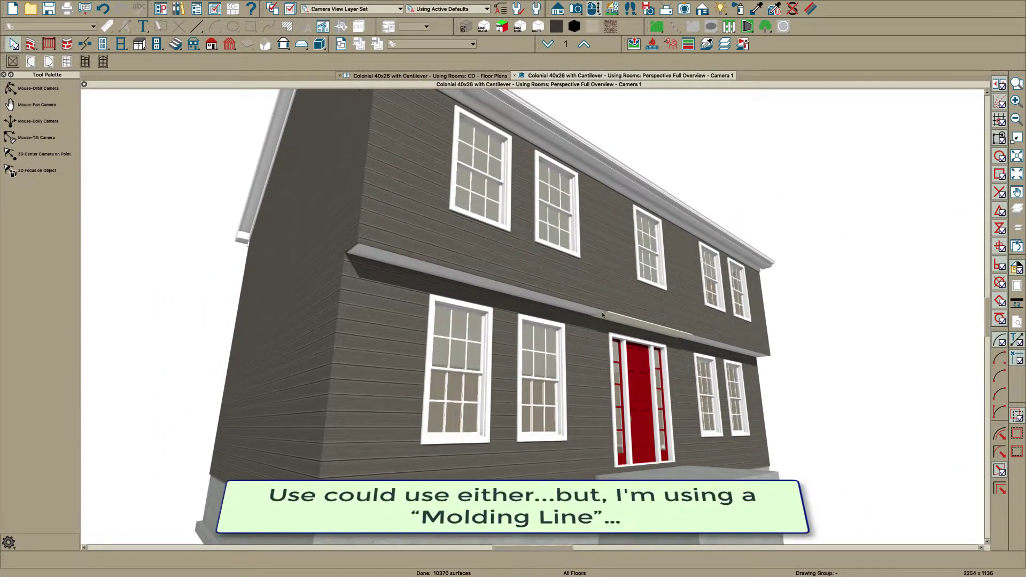
In the floor plan, draw a second molding line in front of the second-floor overhang with a short return at each end
{"action": "left_click", "coordinate": [477, 76]}
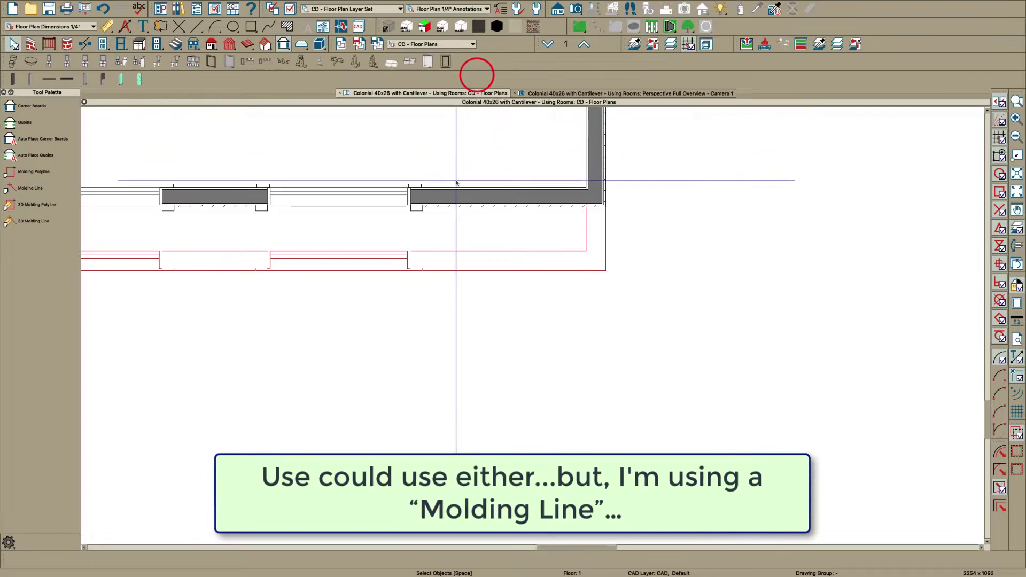
{"action": "scroll", "coordinate": [705, 342], "scroll_direction": "down", "scroll_amount": 2}
{"action": "scroll", "coordinate": [534, 350], "scroll_direction": "down", "scroll_amount": 2}
{"action": "scroll", "coordinate": [214, 342], "scroll_direction": "up", "scroll_amount": 2}
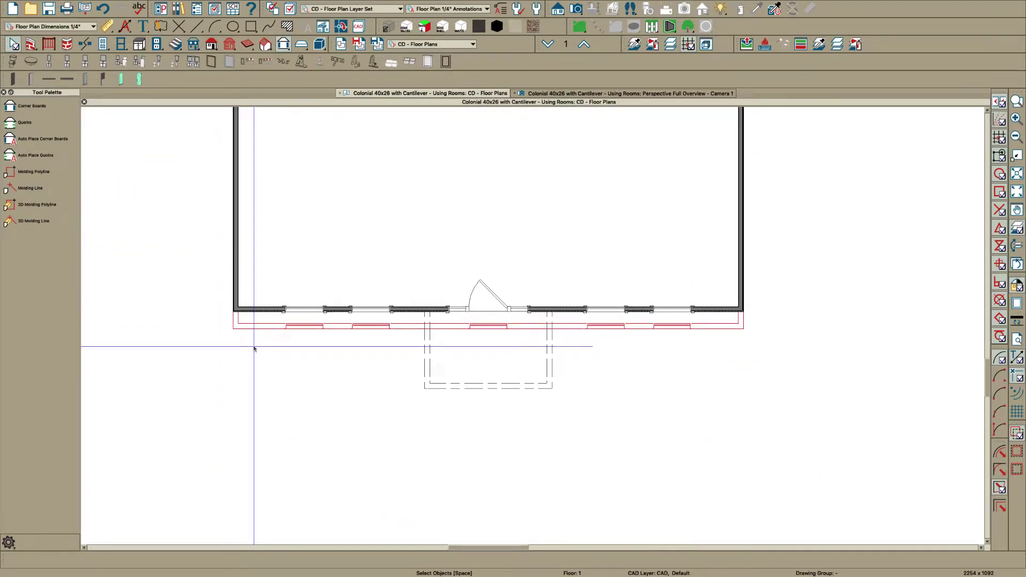
{"action": "key", "text": "m"}
{"action": "key", "text": "l"}
{"action": "scroll", "coordinate": [751, 313], "scroll_direction": "up", "scroll_amount": 1}
{"action": "scroll", "coordinate": [750, 312], "scroll_direction": "up", "scroll_amount": 1}
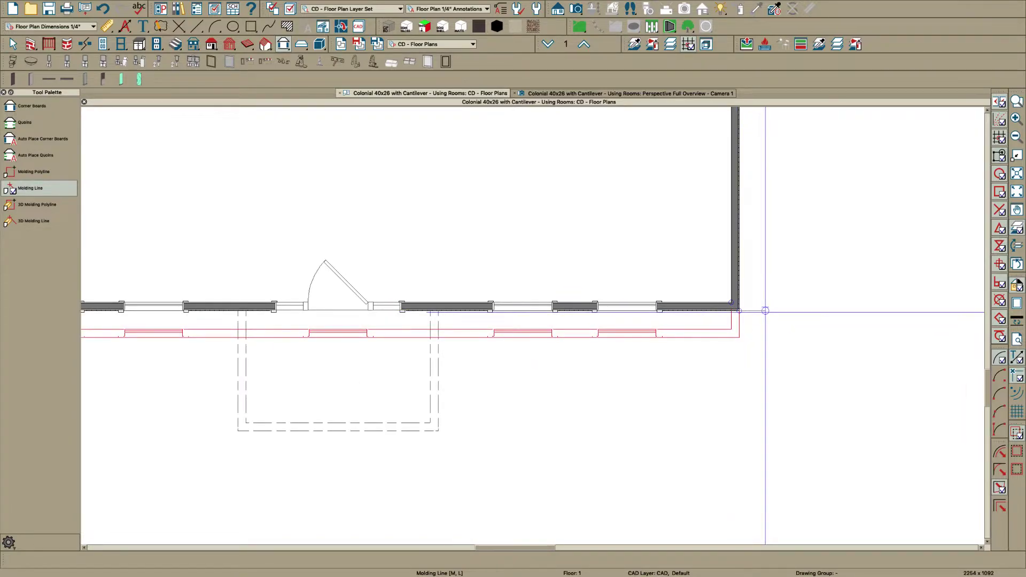
{"action": "scroll", "coordinate": [765, 310], "scroll_direction": "down", "scroll_amount": 1}
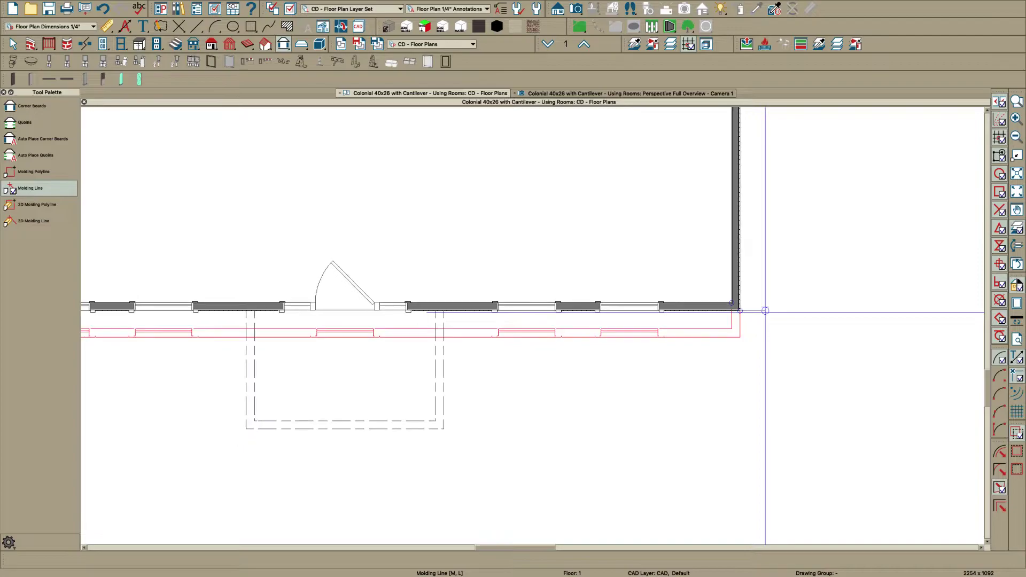
{"action": "scroll", "coordinate": [748, 348], "scroll_direction": "down", "scroll_amount": 5}
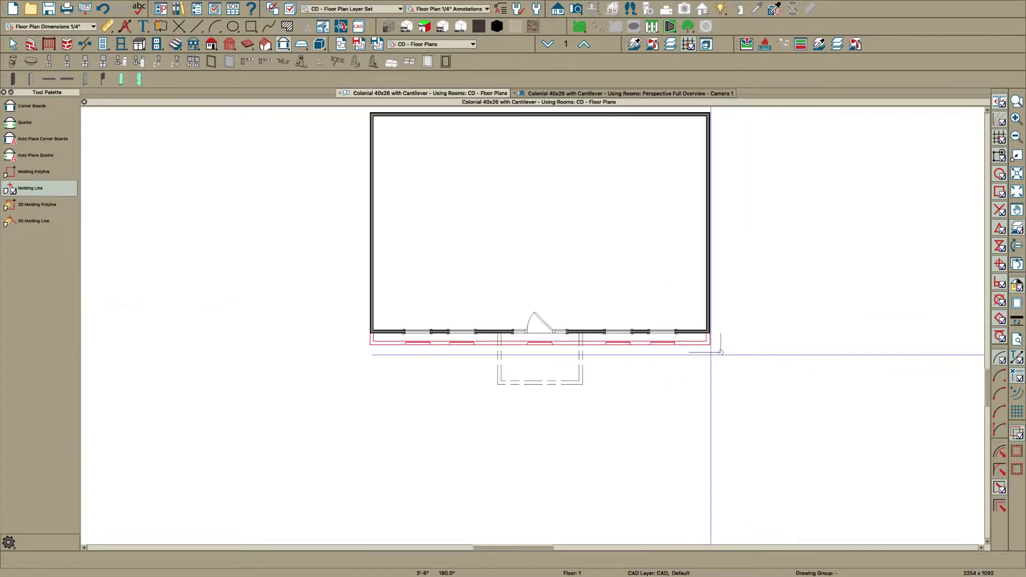
{"action": "scroll", "coordinate": [534, 363], "scroll_direction": "up", "scroll_amount": 2}
{"action": "left_click", "coordinate": [468, 356]}
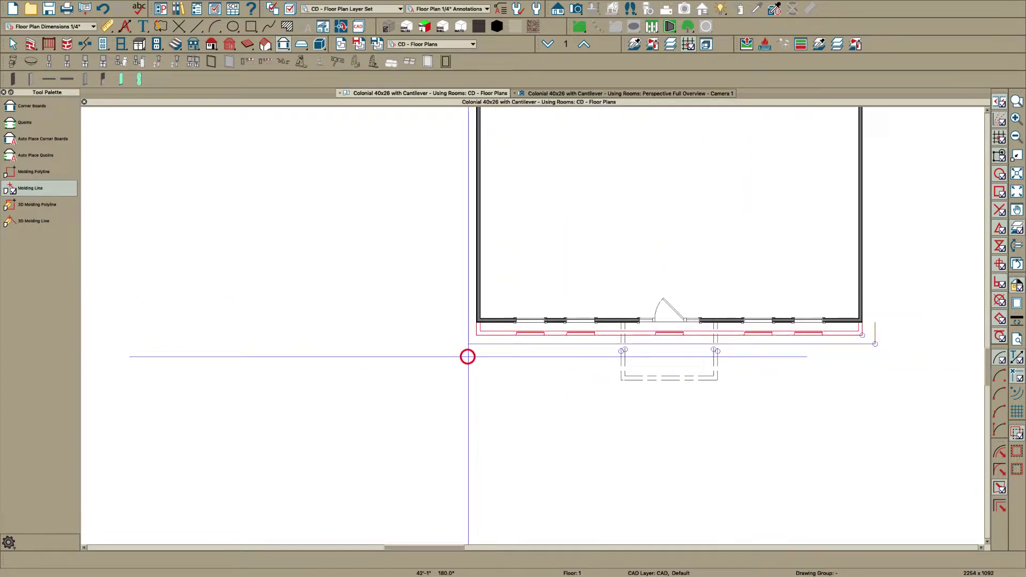
{"action": "key", "text": "space"}
Add the horizontal CA-001 profile from the library to the new molding line's moldings
{"action": "scroll", "coordinate": [472, 333], "scroll_direction": "up", "scroll_amount": 3}
{"action": "double_click", "coordinate": [485, 376]}
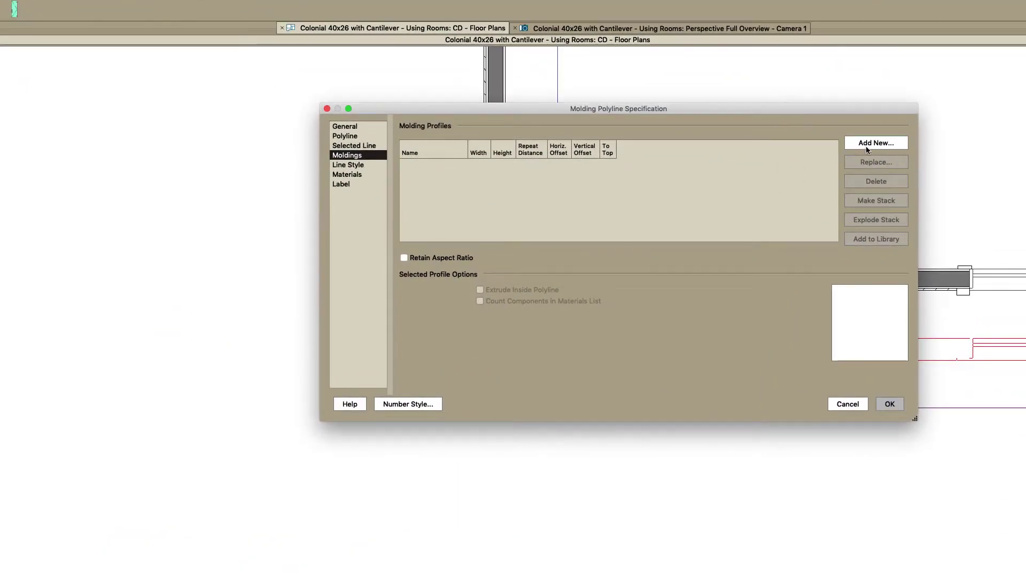
{"action": "left_click", "coordinate": [867, 145]}
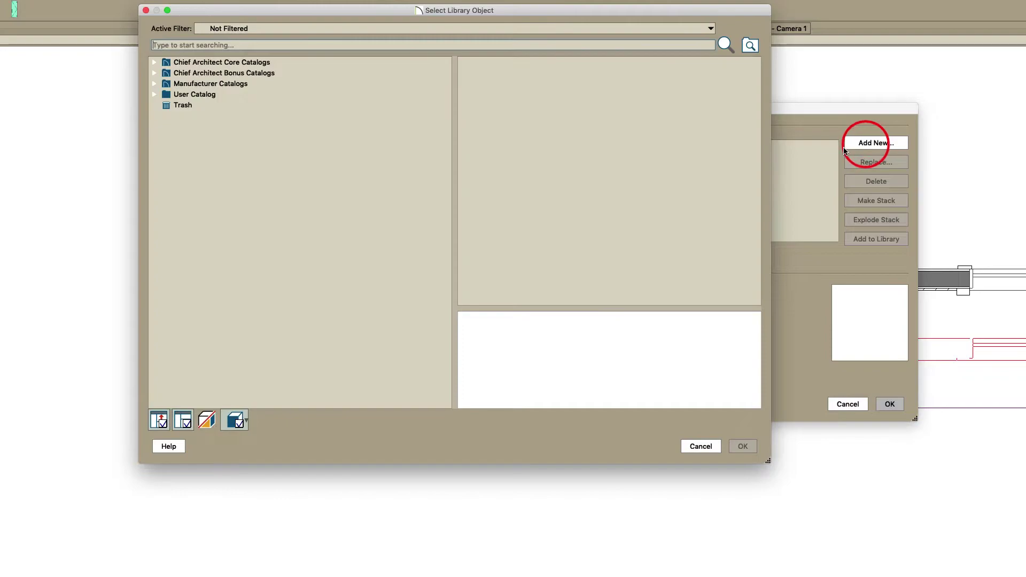
{"action": "type", "text": "-001"}
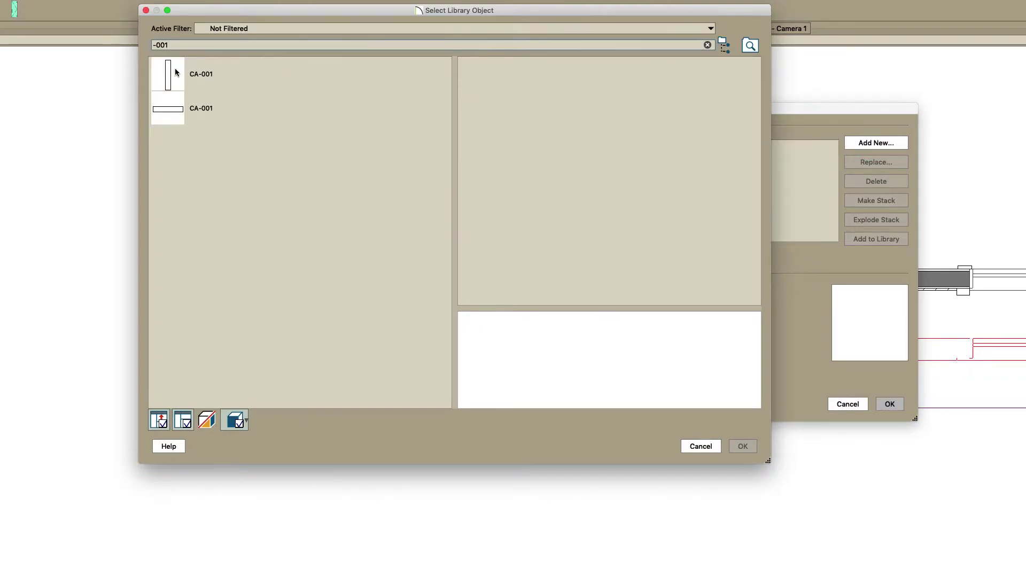
{"action": "left_click", "coordinate": [172, 110]}
{"action": "left_click", "coordinate": [743, 446]}
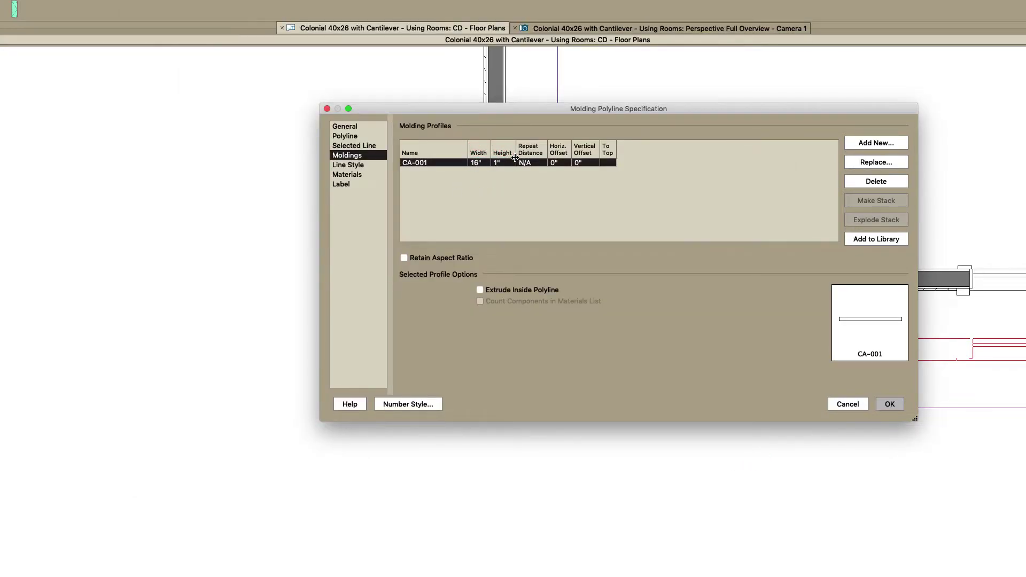
Size the CA-001 profile 16" wide by 1" high, set the polyline height to 109", and enable To Top and Extrude Inside Polyline
{"action": "left_click", "coordinate": [347, 127]}
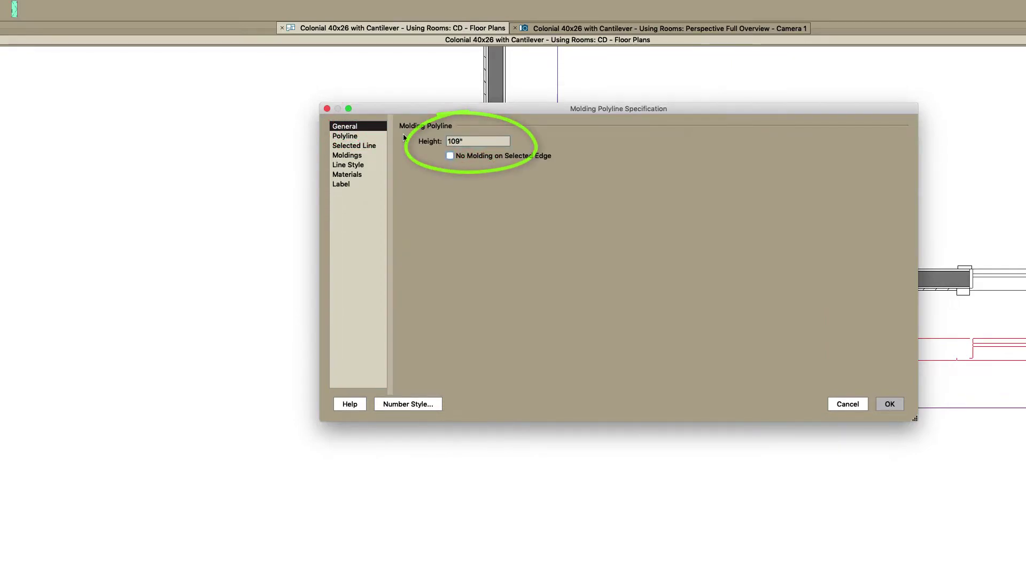
{"action": "left_click", "coordinate": [356, 154]}
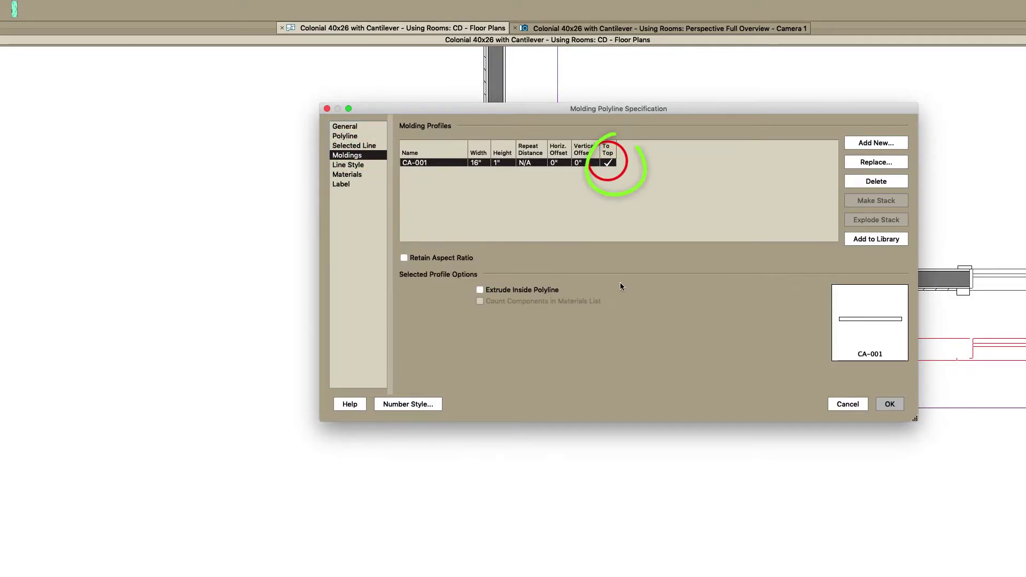
{"action": "left_click", "coordinate": [487, 290]}
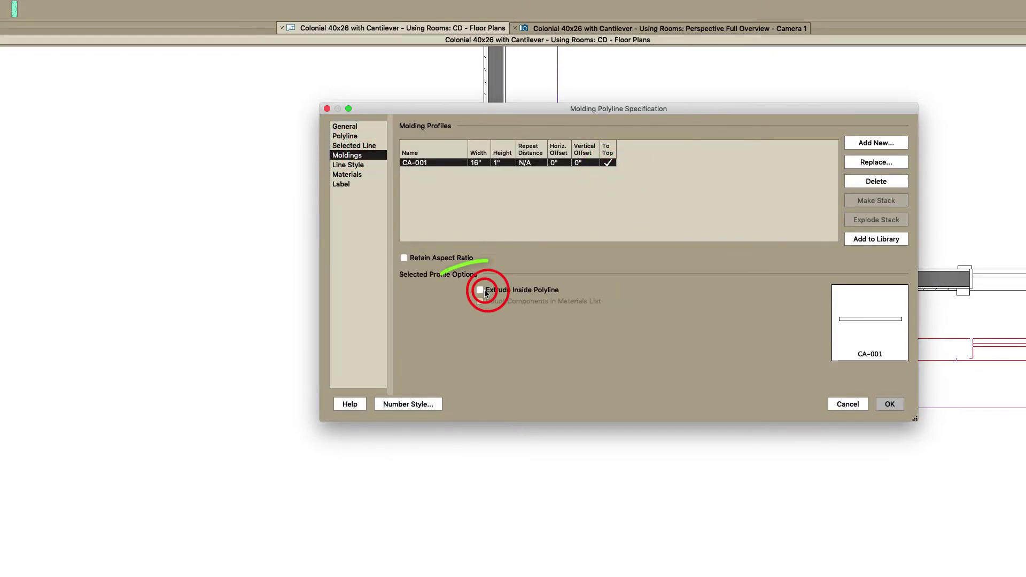
{"action": "left_click", "coordinate": [485, 291]}
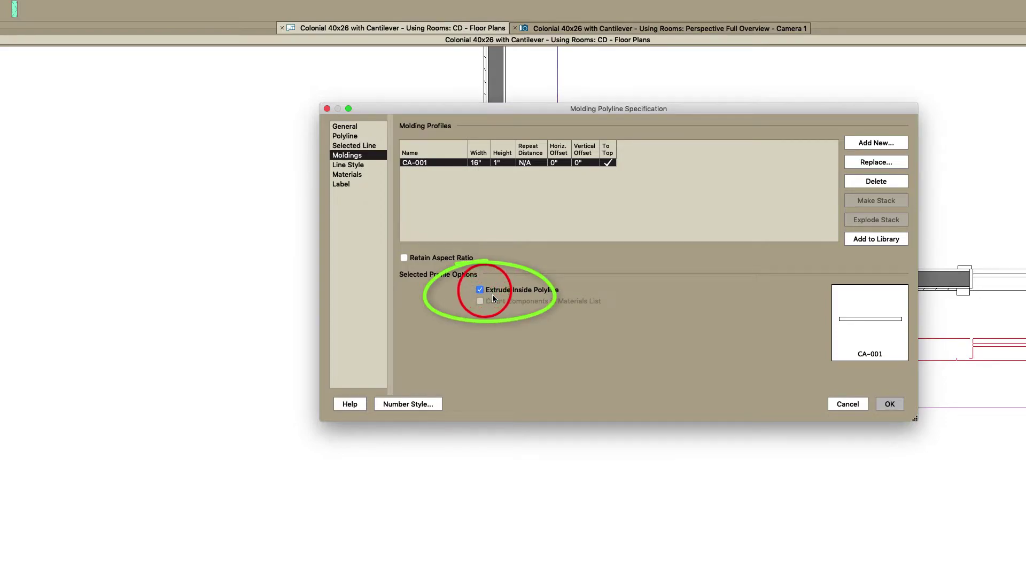
{"action": "left_click", "coordinate": [887, 403]}
Align the new molding line with the second floor's outer wall faces at the front and both sides
{"action": "left_click", "coordinate": [482, 409]}
{"action": "left_click_drag", "start_coordinate": [492, 383], "coordinate": [493, 366]}
{"action": "left_click_drag", "start_coordinate": [443, 321], "coordinate": [475, 322]}
{"action": "scroll", "coordinate": [239, 300], "scroll_direction": "down", "scroll_amount": 5}
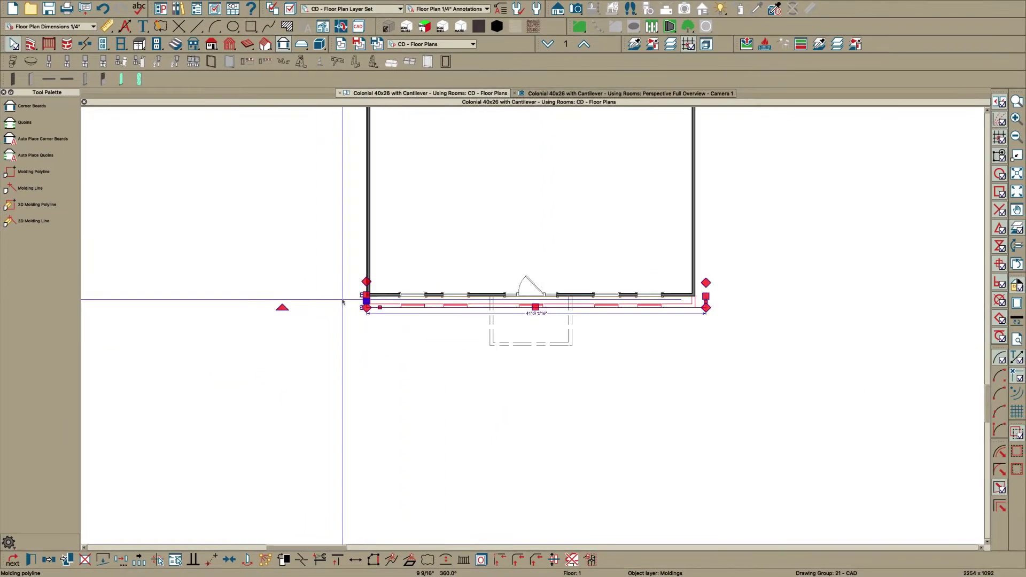
{"action": "scroll", "coordinate": [738, 298], "scroll_direction": "up", "scroll_amount": 10}
{"action": "left_click_drag", "start_coordinate": [752, 257], "coordinate": [679, 257]}
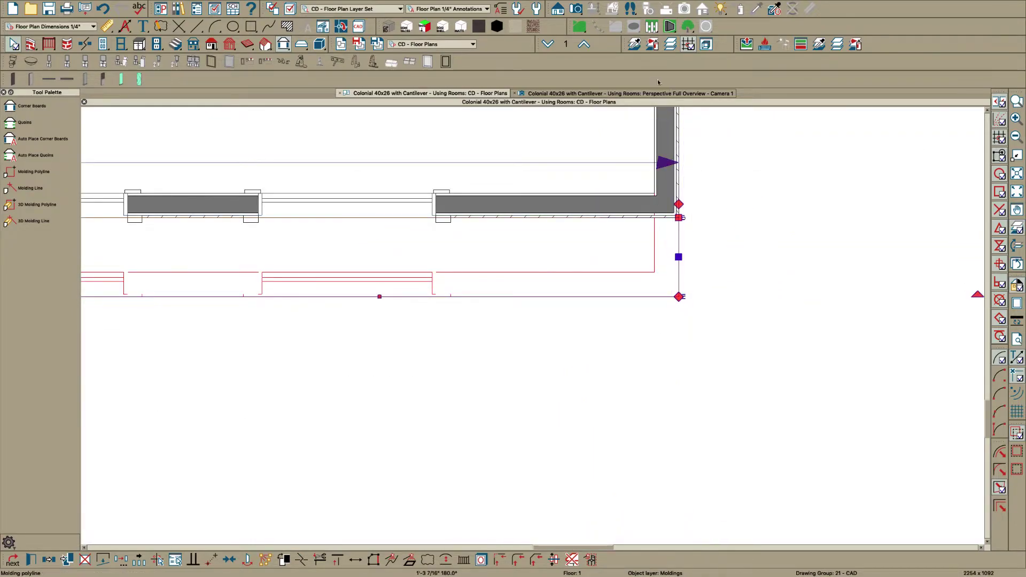
In the camera view, paint the overhang's soffit molding with the plan material White Tongue & Groove
{"action": "left_click", "coordinate": [612, 93]}
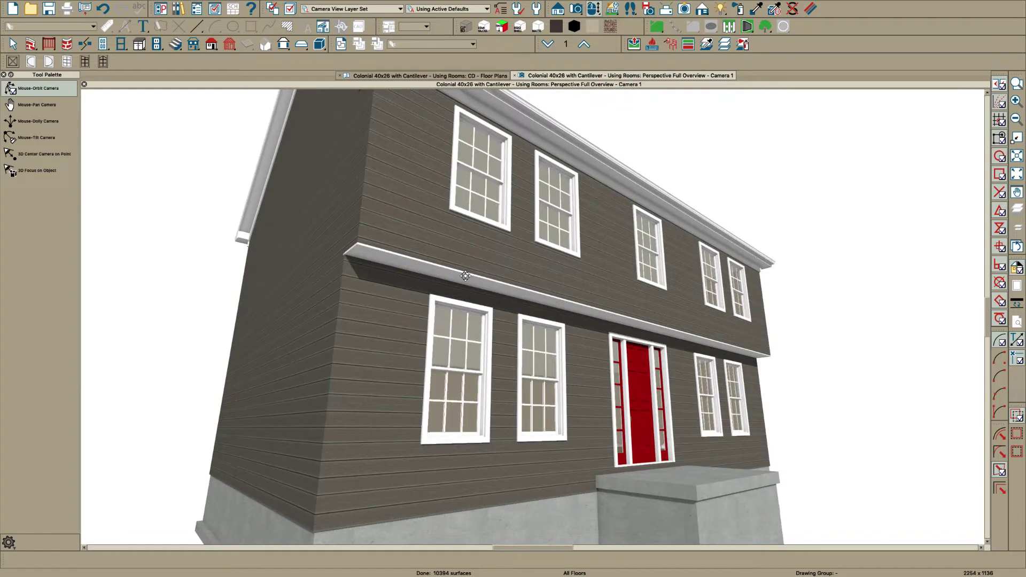
{"action": "left_click_drag", "start_coordinate": [441, 279], "coordinate": [397, 216]}
{"action": "scroll", "coordinate": [396, 199], "scroll_direction": "up", "scroll_amount": 3}
{"action": "scroll", "coordinate": [396, 198], "scroll_direction": "up", "scroll_amount": 1}
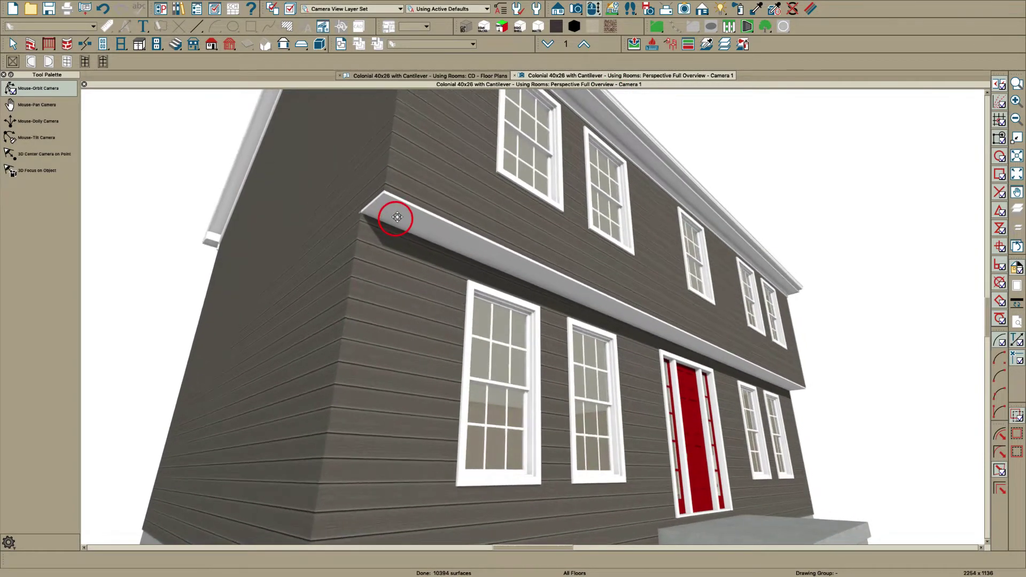
{"action": "key", "text": "space"}
{"action": "key", "text": "space"}
{"action": "key", "text": "space"}
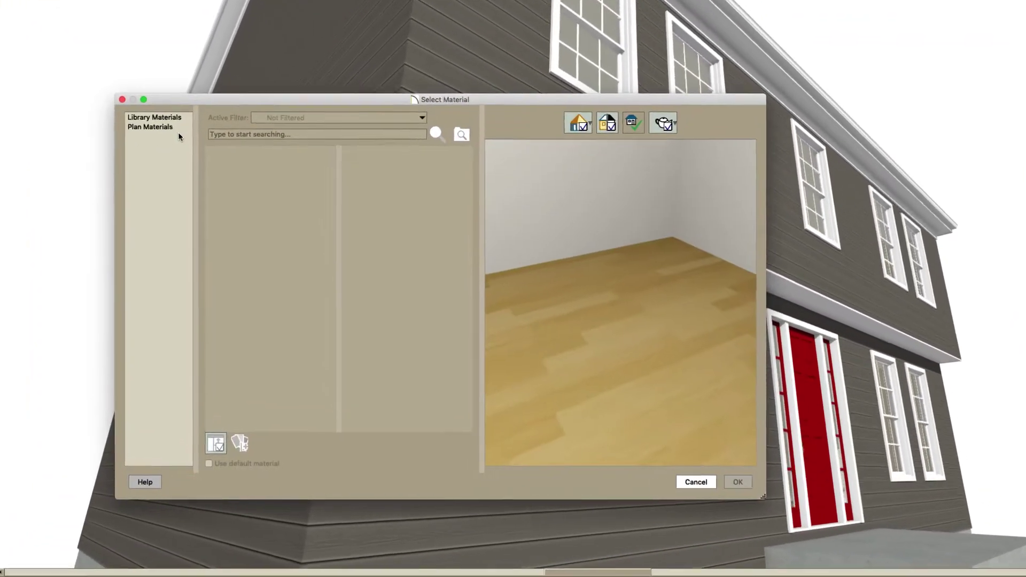
{"action": "left_click", "coordinate": [201, 211]}
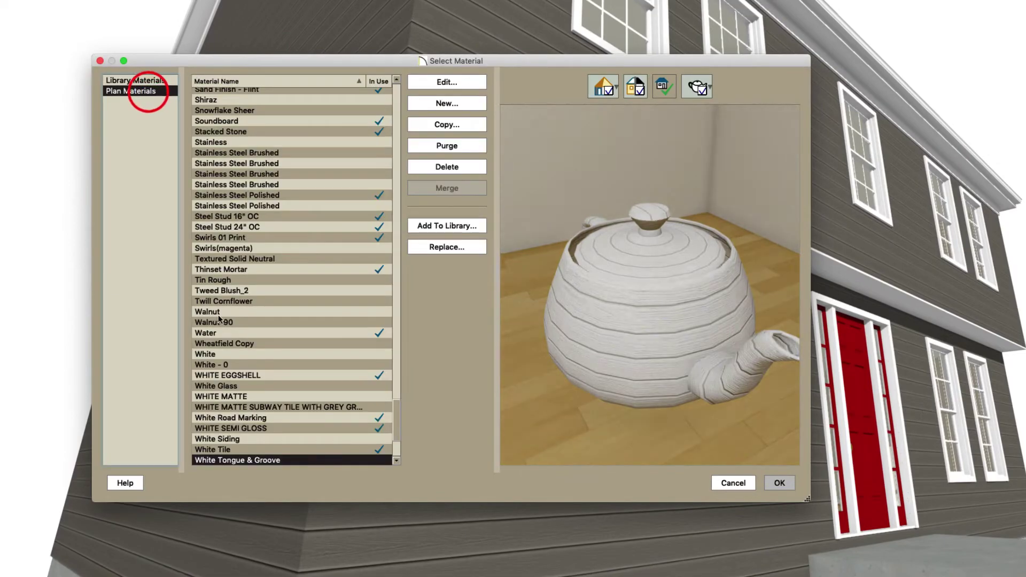
{"action": "scroll", "coordinate": [283, 440], "scroll_direction": "down", "scroll_amount": 3}
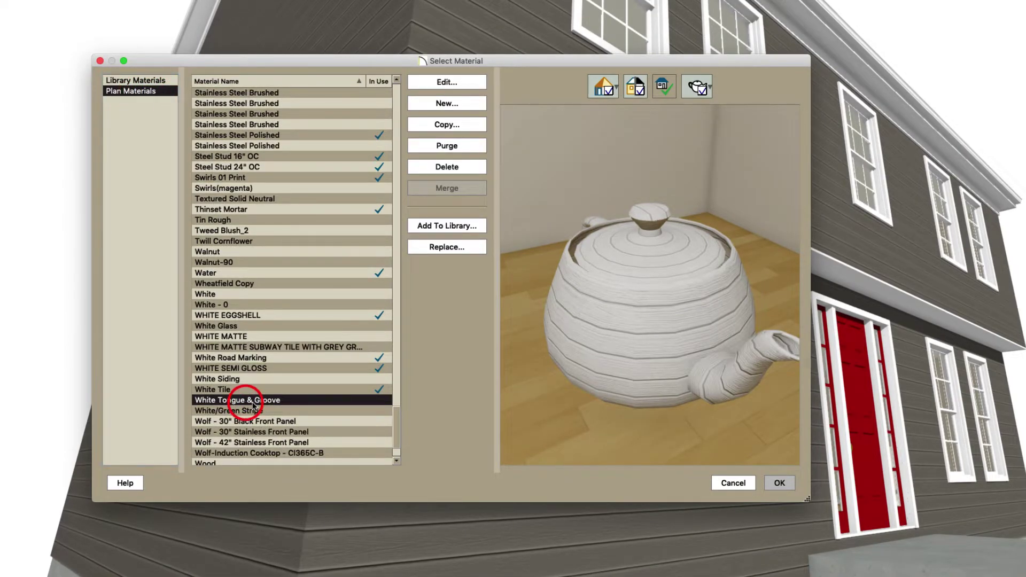
{"action": "left_click", "coordinate": [779, 482]}
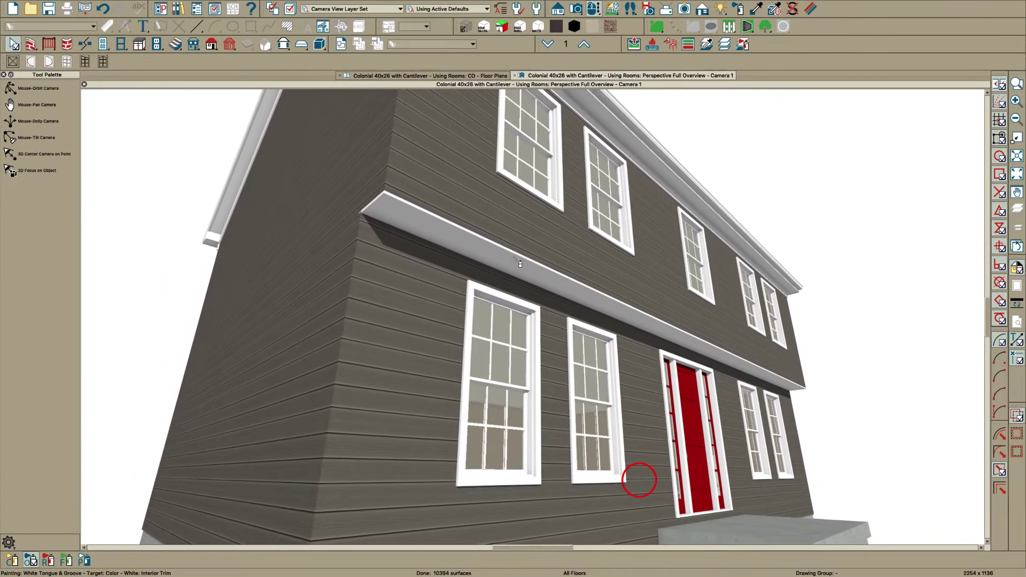
{"action": "left_click", "coordinate": [507, 261]}
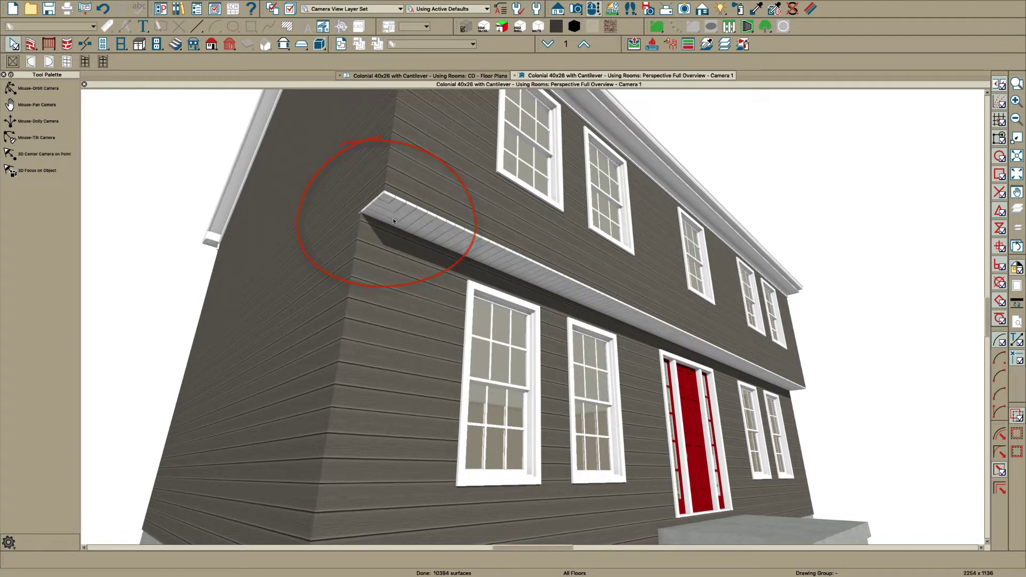
Collapse both end returns of the soffit molding line in the floor plan, keeping only the straight segment along the front
{"action": "left_click", "coordinate": [448, 76]}
{"action": "scroll", "coordinate": [803, 319], "scroll_direction": "down", "scroll_amount": 6}
{"action": "scroll", "coordinate": [780, 302], "scroll_direction": "up", "scroll_amount": 2}
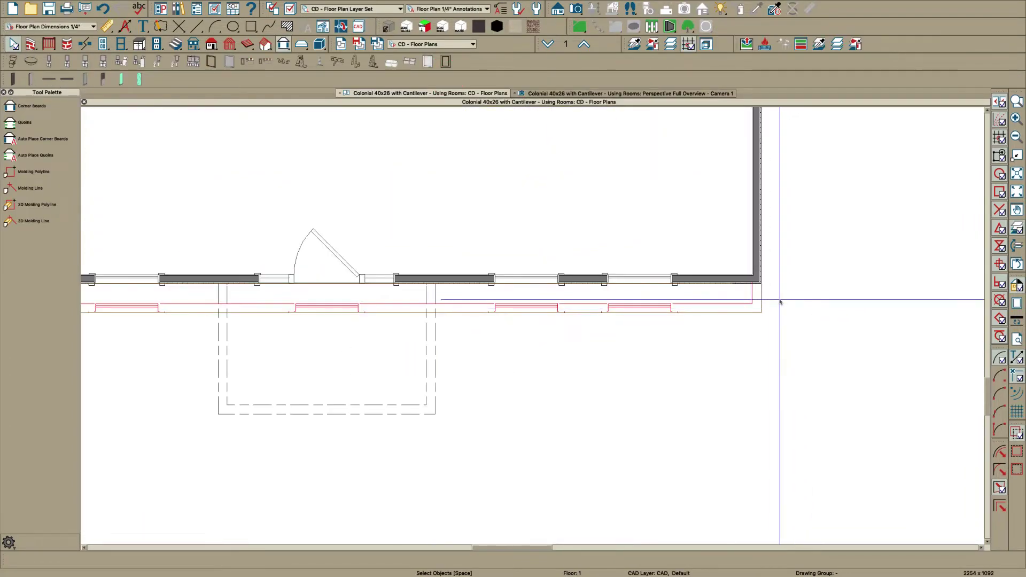
{"action": "scroll", "coordinate": [779, 302], "scroll_direction": "up", "scroll_amount": 2}
{"action": "left_click", "coordinate": [755, 294]}
{"action": "left_click_drag", "start_coordinate": [756, 278], "coordinate": [759, 315]}
{"action": "scroll", "coordinate": [759, 315], "scroll_direction": "up", "scroll_amount": 2}
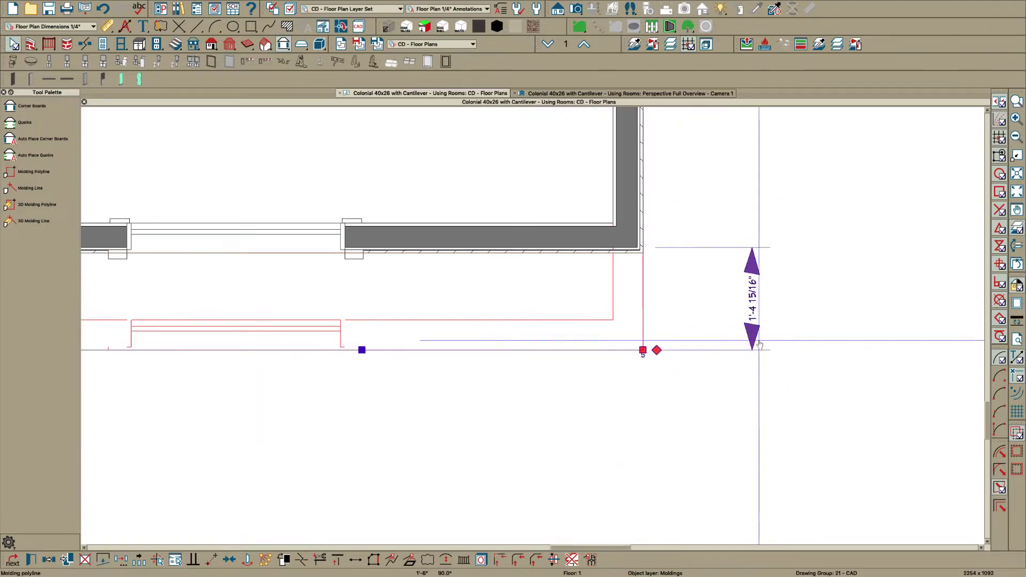
{"action": "scroll", "coordinate": [760, 344], "scroll_direction": "down", "scroll_amount": 2}
{"action": "scroll", "coordinate": [241, 334], "scroll_direction": "up", "scroll_amount": 2}
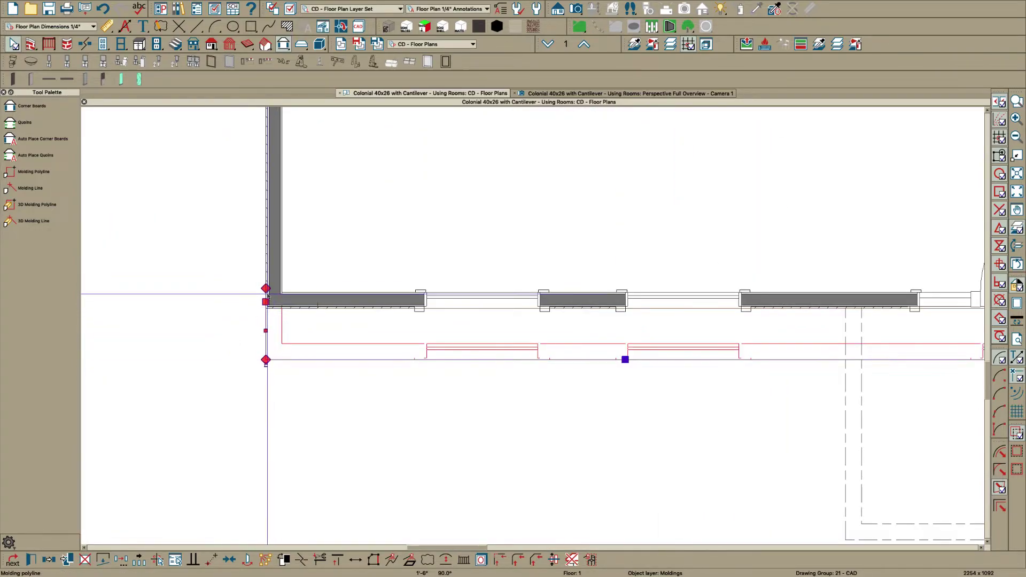
{"action": "left_click_drag", "start_coordinate": [265, 302], "coordinate": [266, 360]}
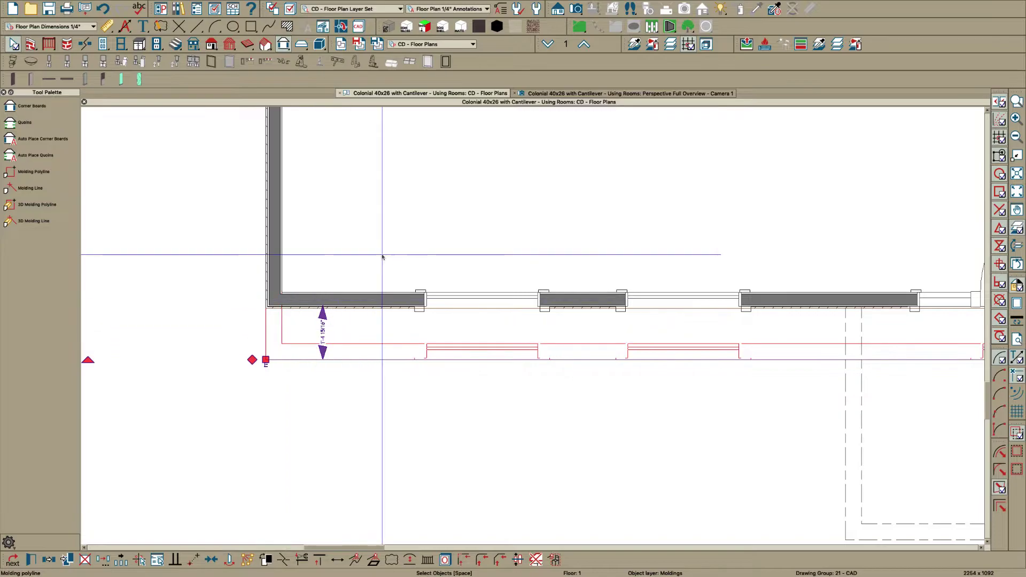
From the camera view, add the vertical CA-001 library profile as a second profile on the soffit molding
{"action": "left_click", "coordinate": [585, 95]}
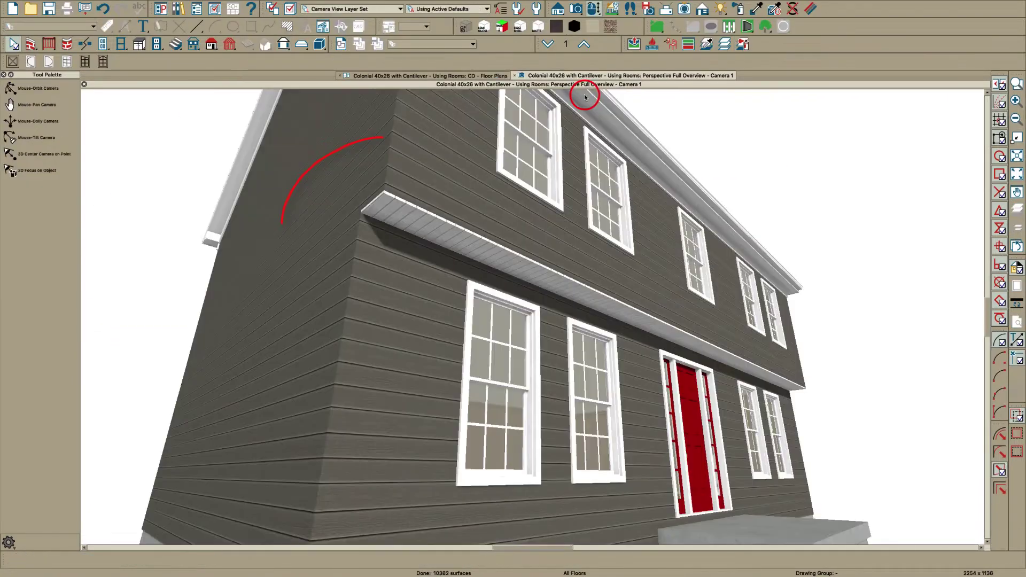
{"action": "left_click", "coordinate": [464, 242]}
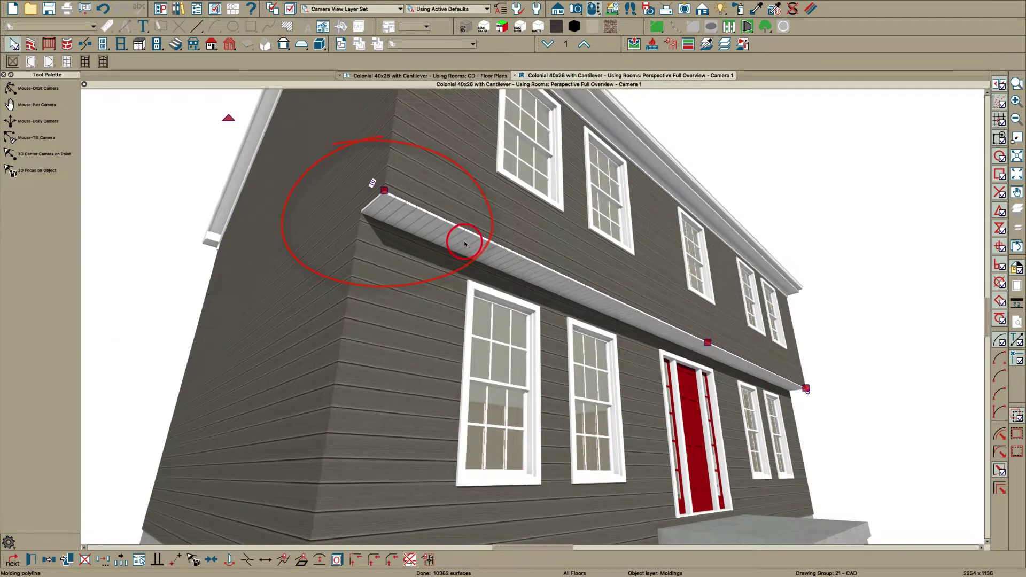
{"action": "double_click", "coordinate": [464, 243]}
{"action": "left_click", "coordinate": [782, 181]}
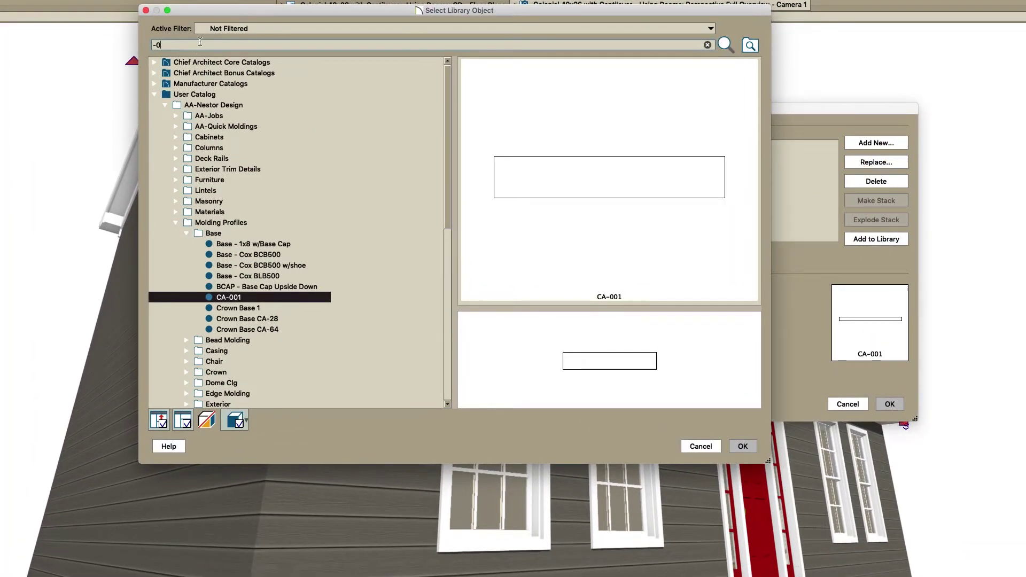
{"action": "key", "text": "Return"}
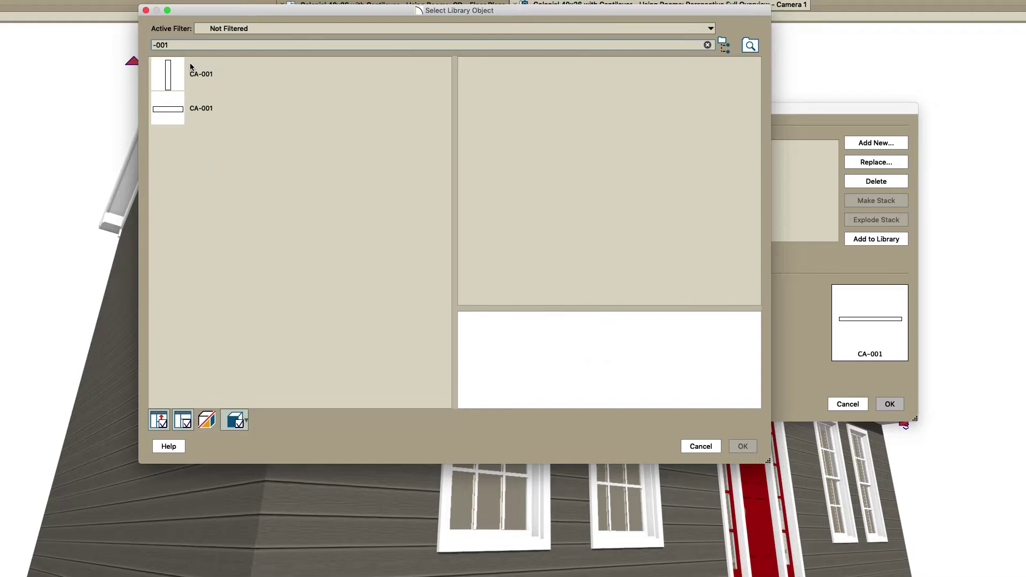
{"action": "left_click", "coordinate": [191, 64]}
{"action": "left_click", "coordinate": [742, 446]}
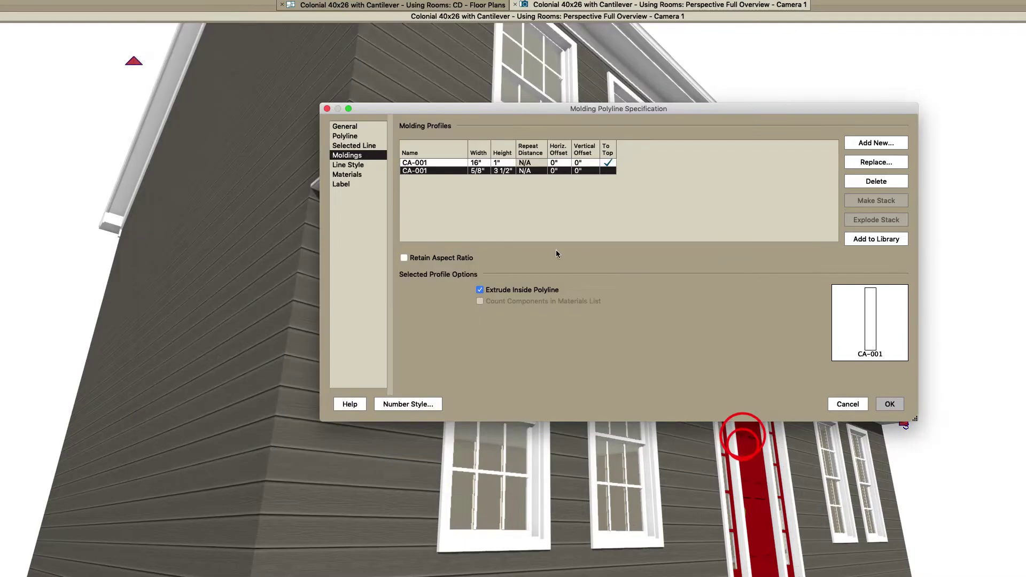
Size the second CA-001 profile on the soffit molding to 1" wide and 5 1/2" high
{"action": "left_click", "coordinate": [474, 171]}
{"action": "type", "text": "1"}
{"action": "key", "text": "Tab"}
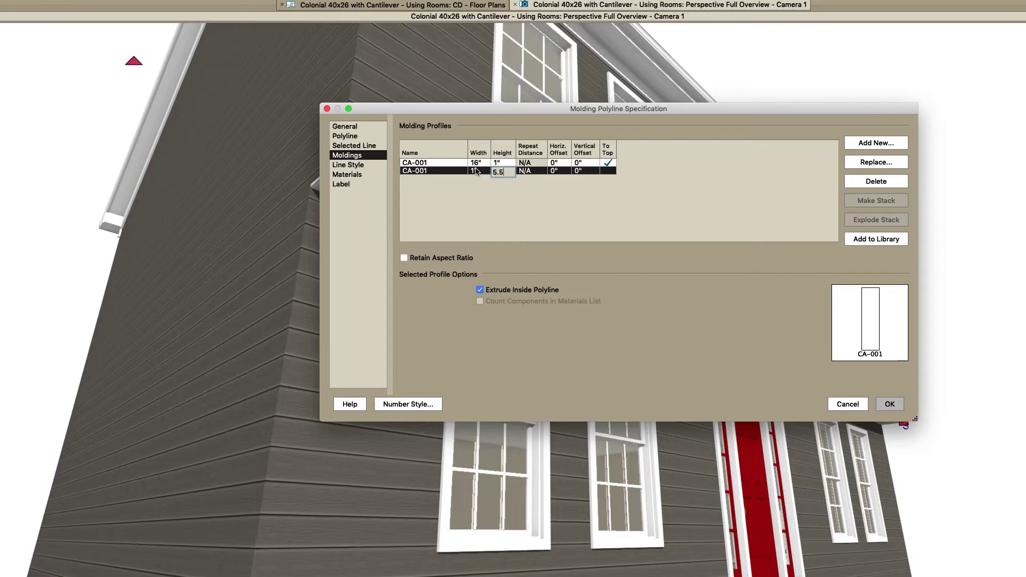
Measure the second profile to its top, with a -16" horizontal offset and a -1" vertical offset, and apply the settings
{"action": "left_click", "coordinate": [585, 173]}
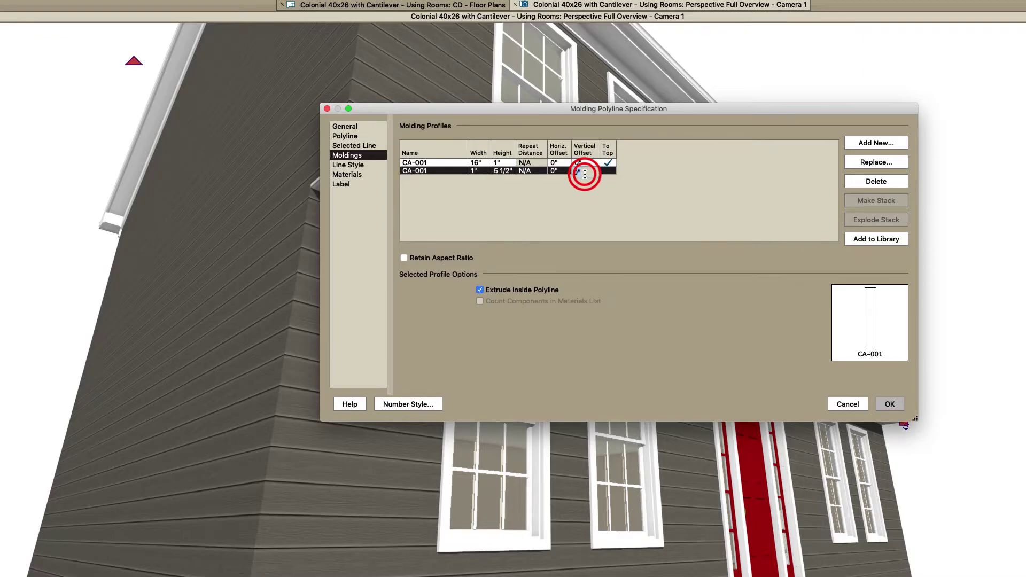
{"action": "type", "text": "-1 1/4"}
{"action": "left_click", "coordinate": [591, 171]}
{"action": "left_click", "coordinate": [592, 172]}
{"action": "type", "text": "-"}
{"action": "left_click", "coordinate": [561, 175]}
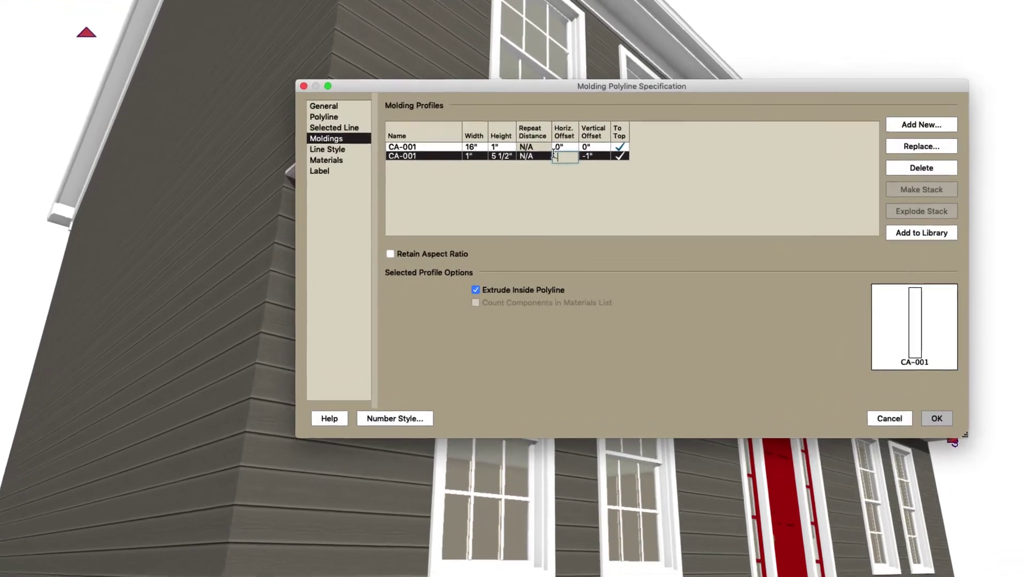
{"action": "type", "text": "-16"}
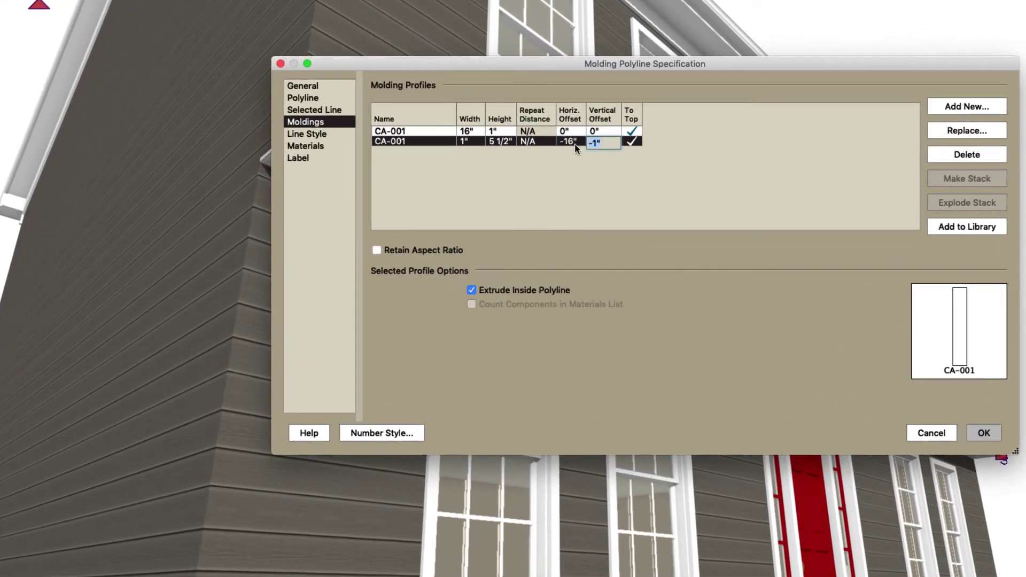
{"action": "left_click", "coordinate": [970, 434]}
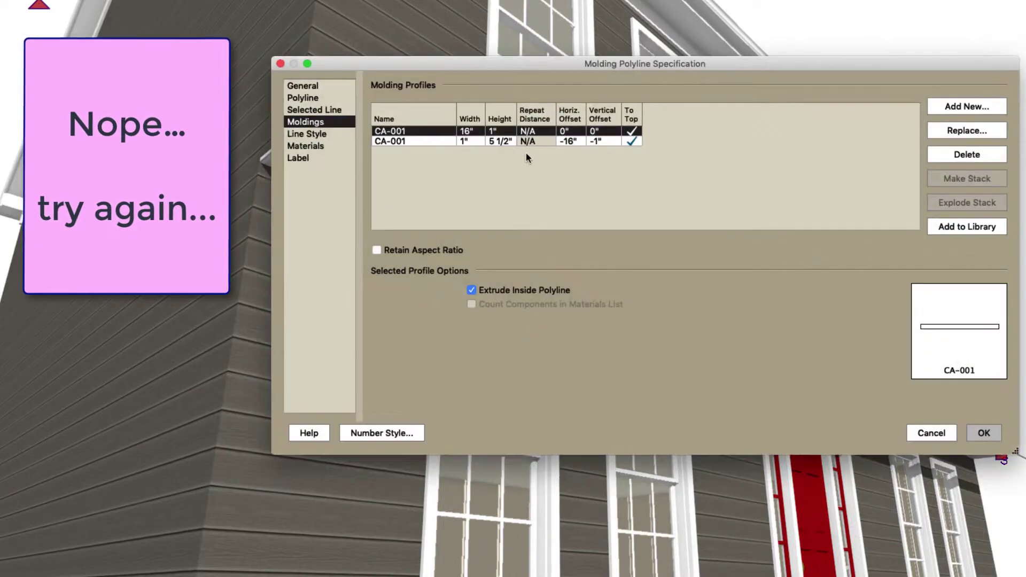
Try Extrude Inside Polyline off for the 16" soffit profile, and turn it off for the 5 1/2" high profile
{"action": "left_click", "coordinate": [514, 290]}
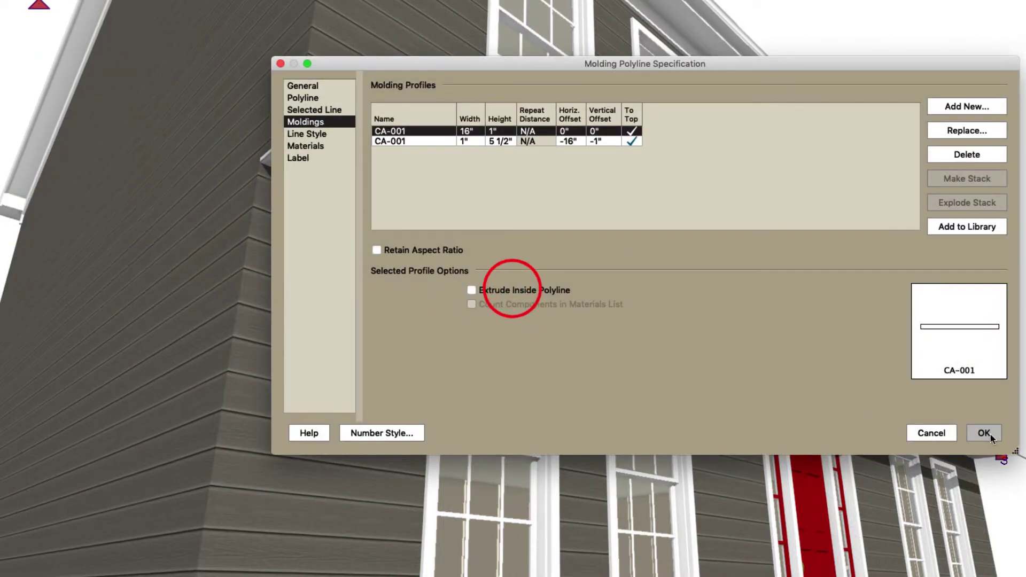
{"action": "left_click", "coordinate": [984, 433]}
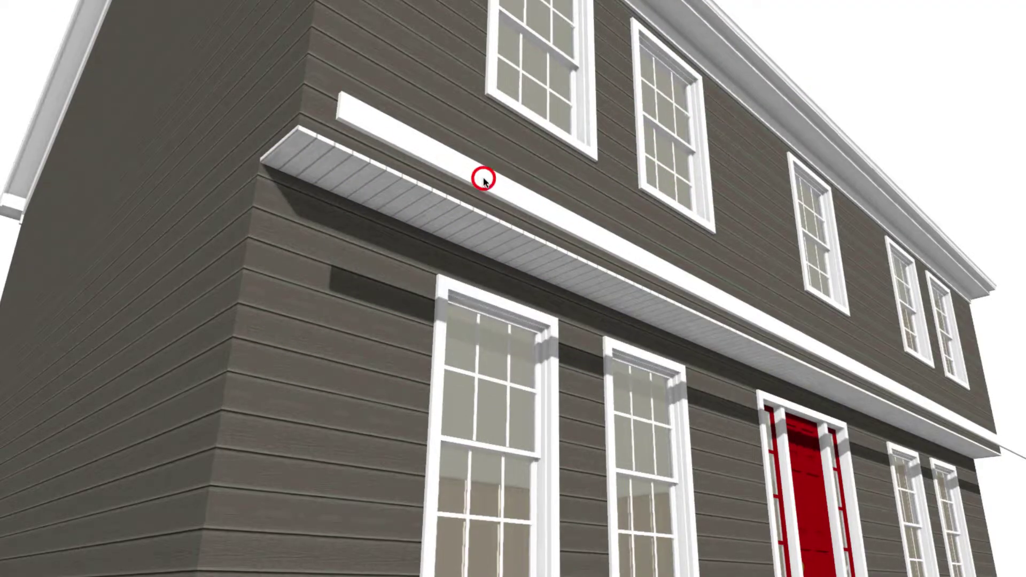
{"action": "double_click", "coordinate": [483, 178]}
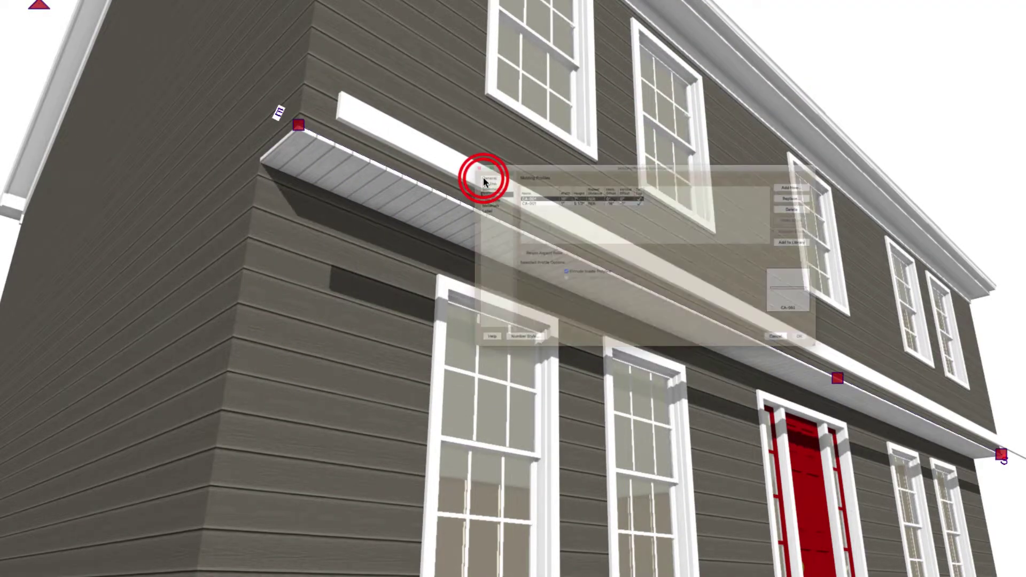
{"action": "left_click", "coordinate": [416, 141]}
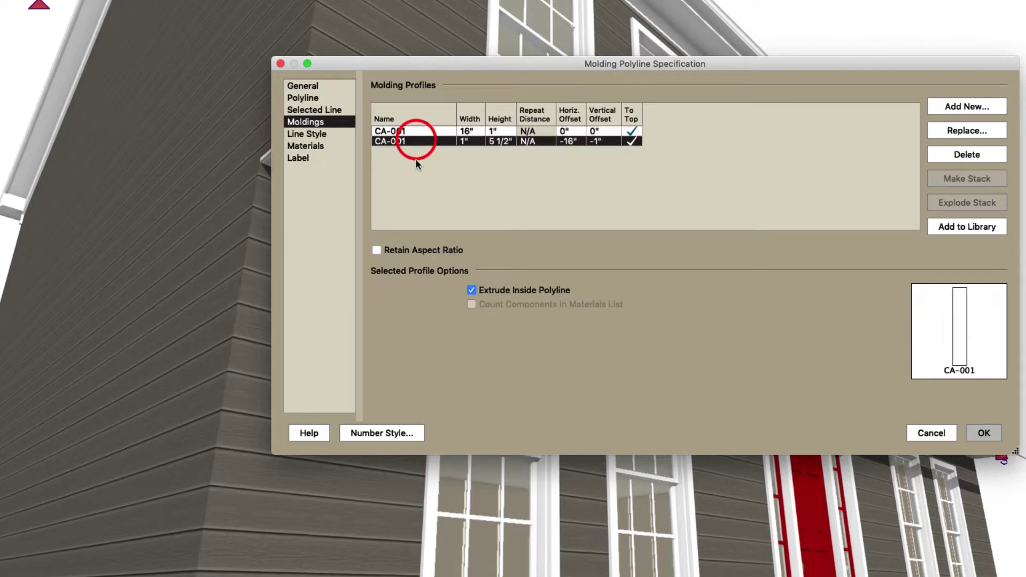
{"action": "left_click", "coordinate": [512, 290]}
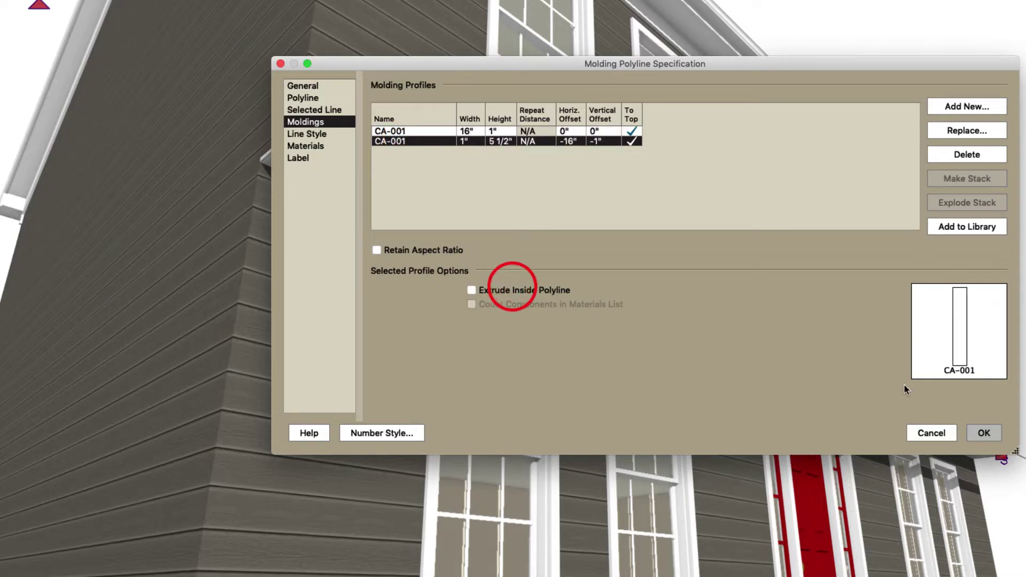
{"action": "left_click", "coordinate": [991, 442]}
On floor 2 of the floor plan, draw a molding line around the front of the cantilever with end returns about 2'-2" long
{"action": "left_click_drag", "start_coordinate": [360, 200], "coordinate": [313, 277]}
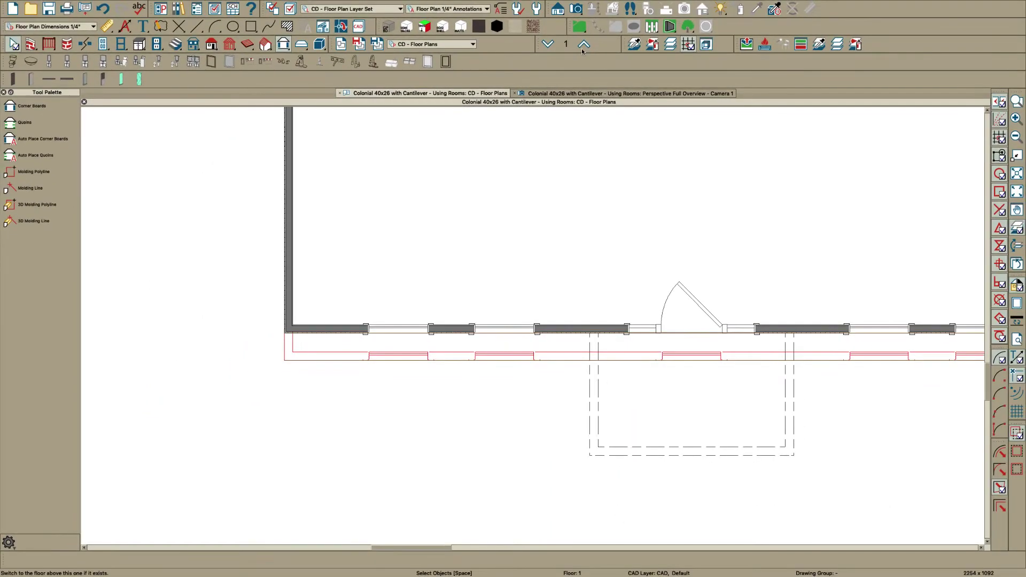
{"action": "left_click", "coordinate": [595, 4]}
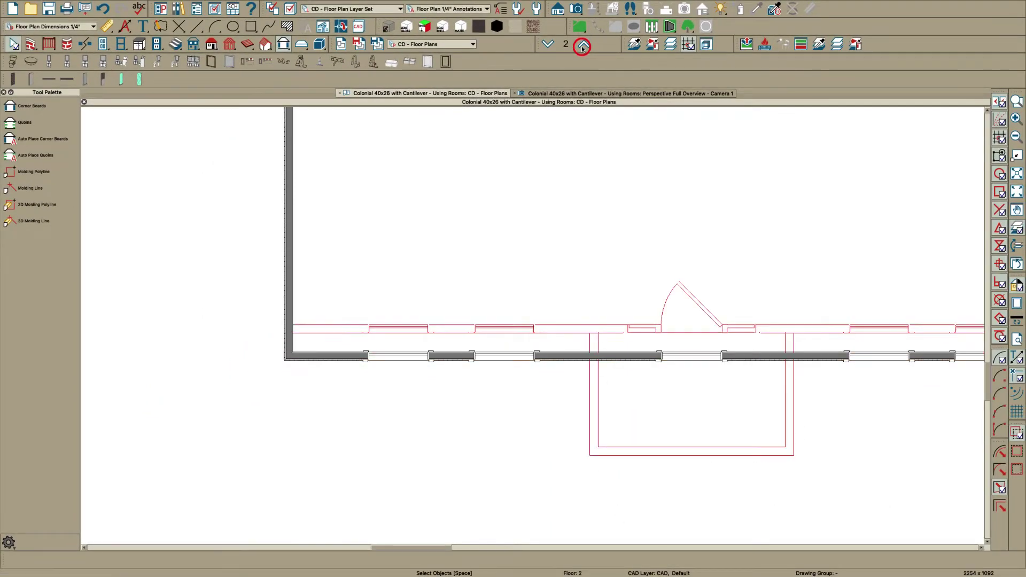
{"action": "scroll", "coordinate": [615, 217], "scroll_direction": "up", "scroll_amount": 3}
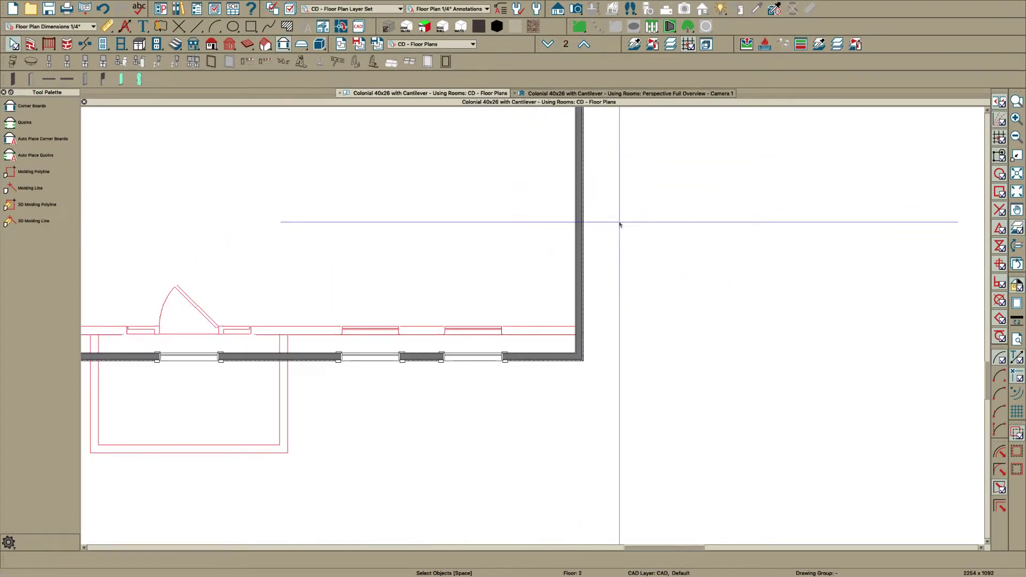
{"action": "key", "text": "m"}
{"action": "key", "text": "l"}
{"action": "scroll", "coordinate": [587, 364], "scroll_direction": "up", "scroll_amount": 3}
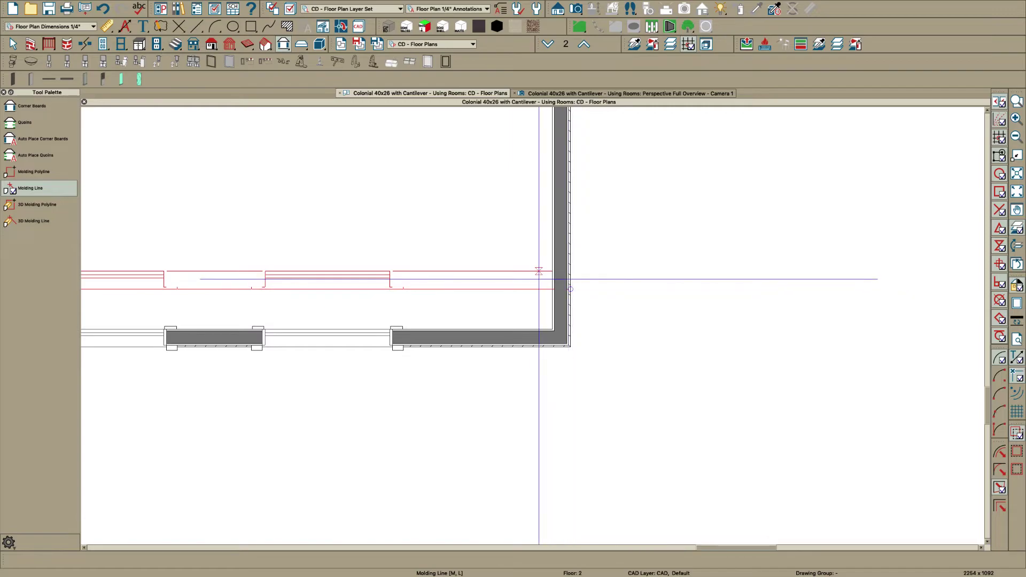
{"action": "left_click_drag", "start_coordinate": [570, 289], "coordinate": [593, 289]}
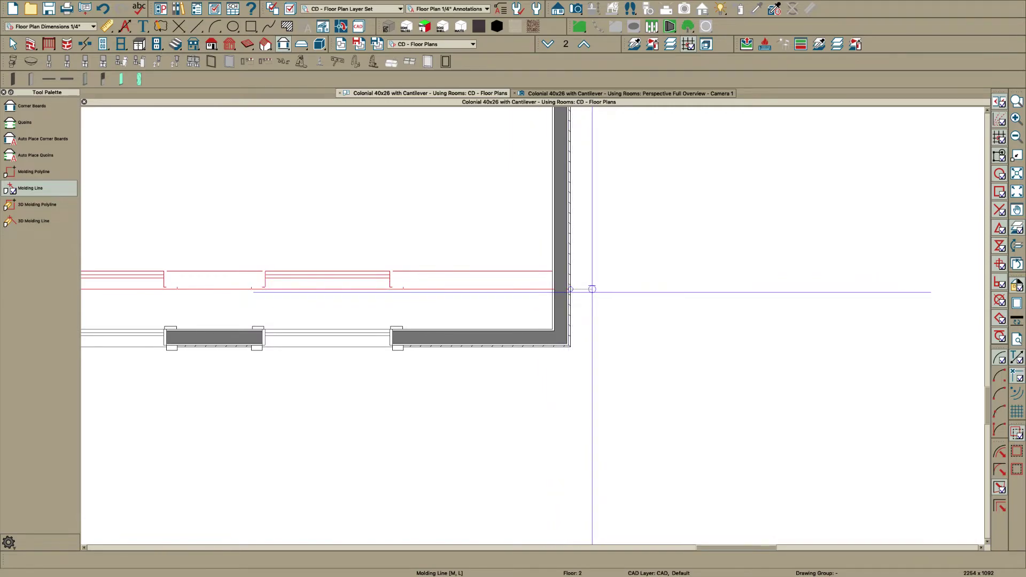
{"action": "left_click", "coordinate": [592, 291]}
{"action": "left_click", "coordinate": [592, 382]}
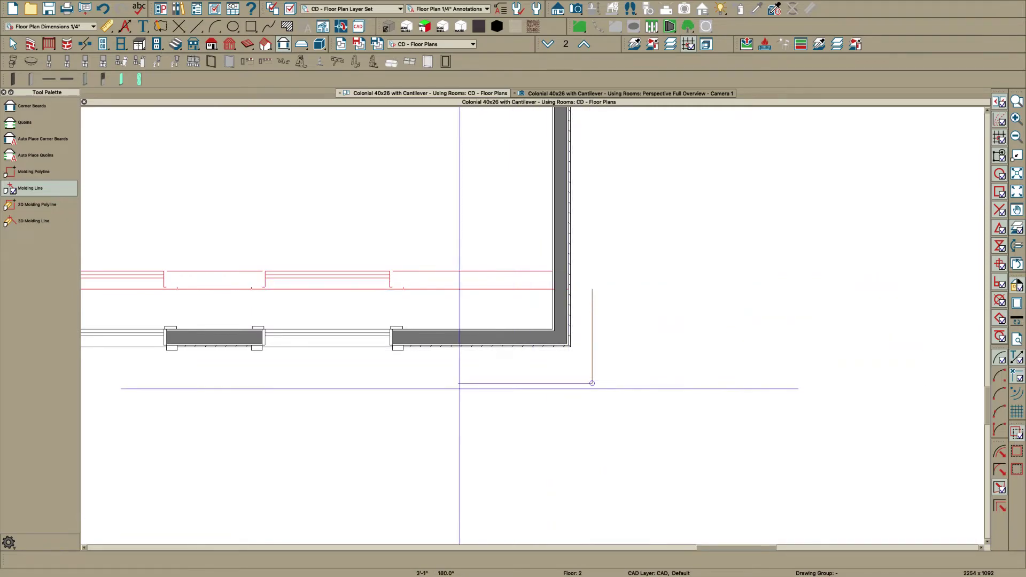
{"action": "scroll", "coordinate": [458, 389], "scroll_direction": "down", "scroll_amount": 2}
{"action": "scroll", "coordinate": [544, 386], "scroll_direction": "down", "scroll_amount": 5}
{"action": "scroll", "coordinate": [267, 393], "scroll_direction": "up", "scroll_amount": 5}
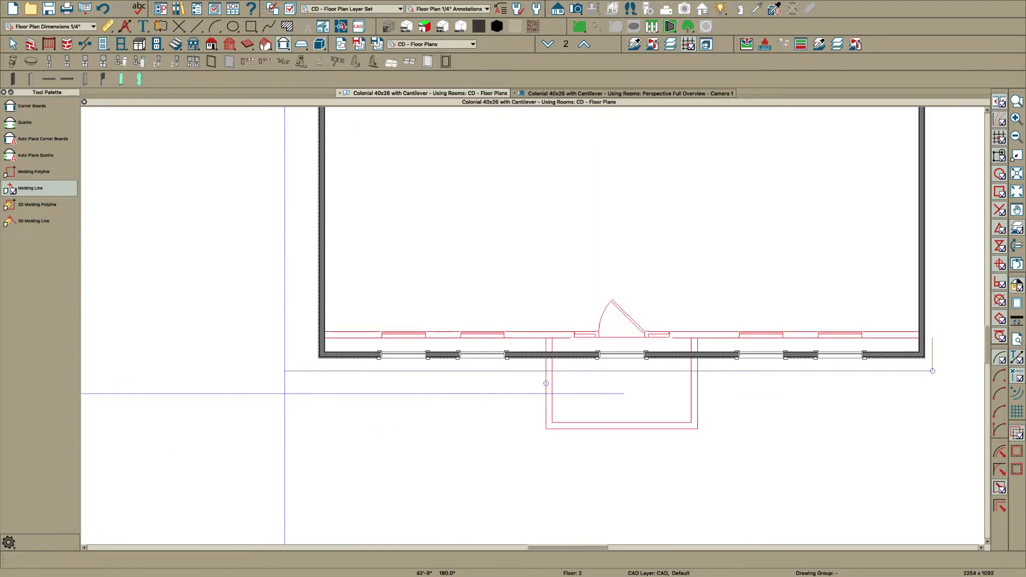
{"action": "left_click_drag", "start_coordinate": [315, 365], "coordinate": [315, 316]}
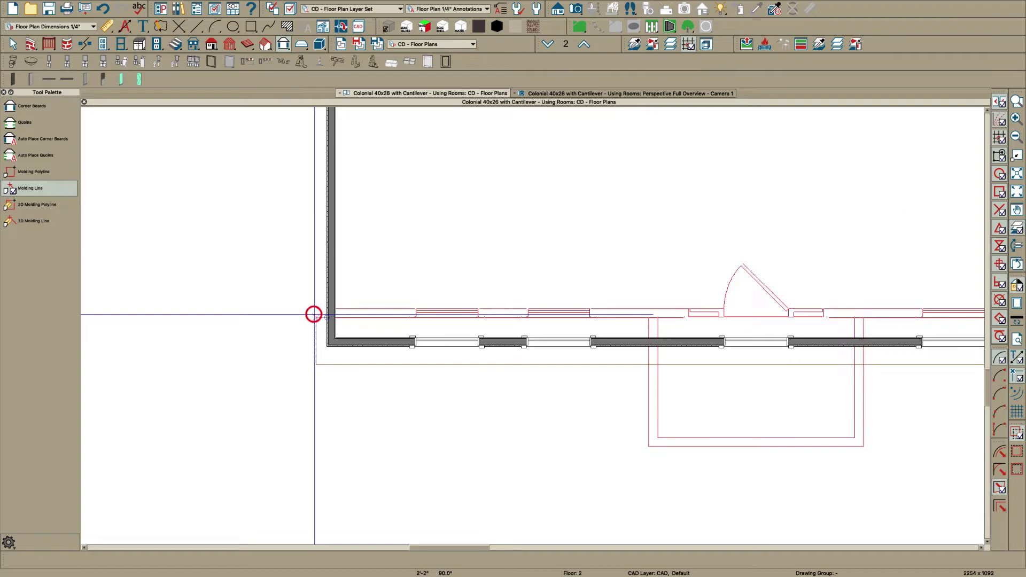
{"action": "key", "text": "space"}
Add the vertical CA-001 library profile to the new molding line, sized 1" wide and 9 1/4" high
{"action": "double_click", "coordinate": [326, 366]}
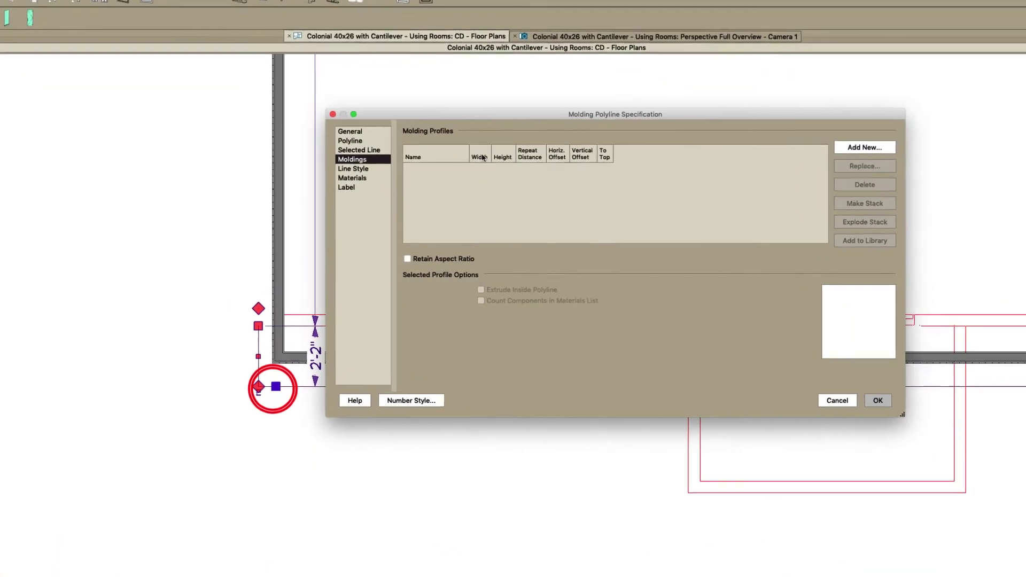
{"action": "left_click", "coordinate": [866, 150]}
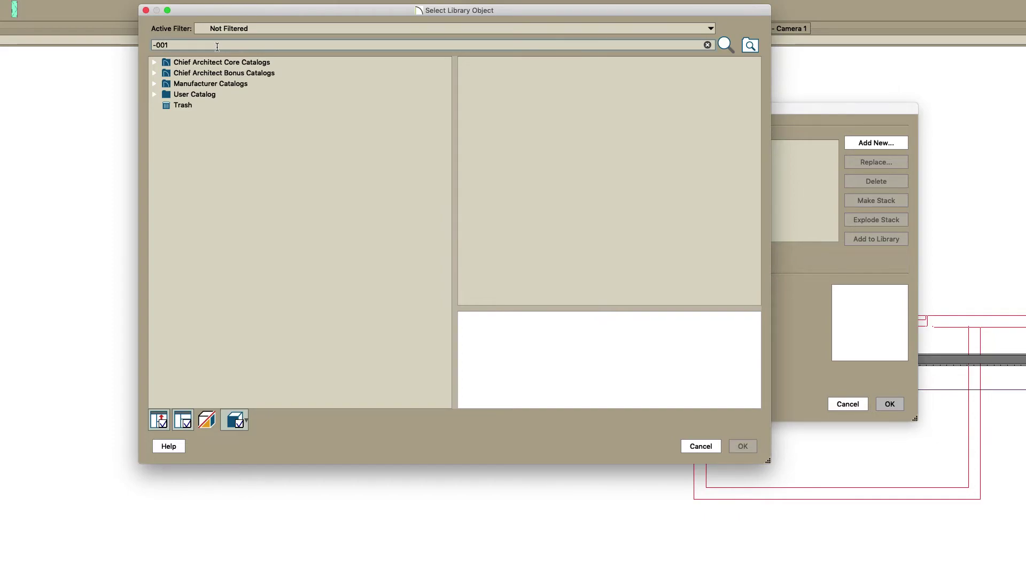
{"action": "left_click", "coordinate": [206, 62]}
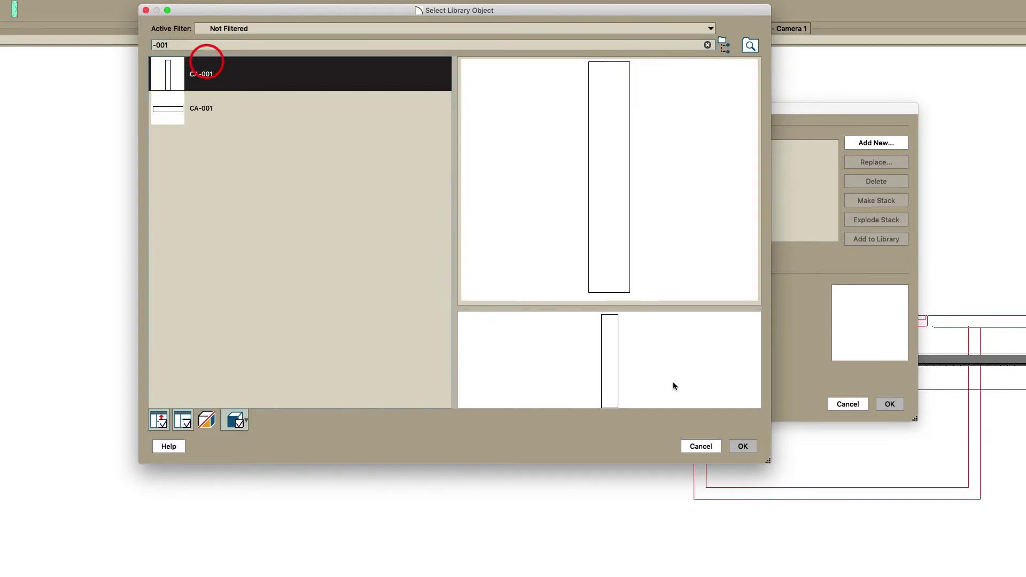
{"action": "left_click", "coordinate": [742, 446]}
{"action": "left_click", "coordinate": [484, 162]}
{"action": "type", "text": "1"}
{"action": "key", "text": "Tab"}
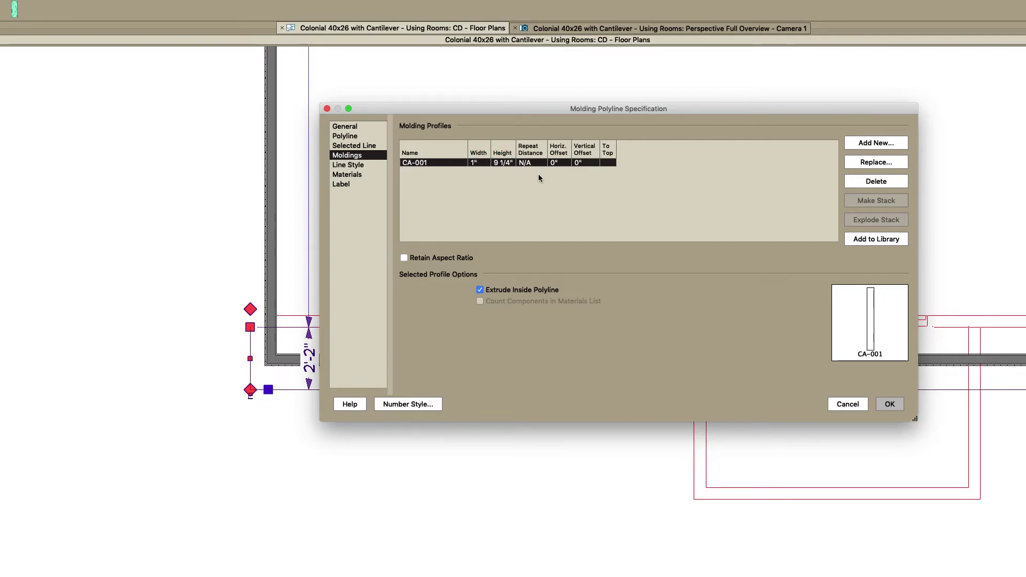
Set the new molding line's height to 108" and turn off Extrude Inside Polyline for its profile
{"action": "left_click", "coordinate": [347, 128]}
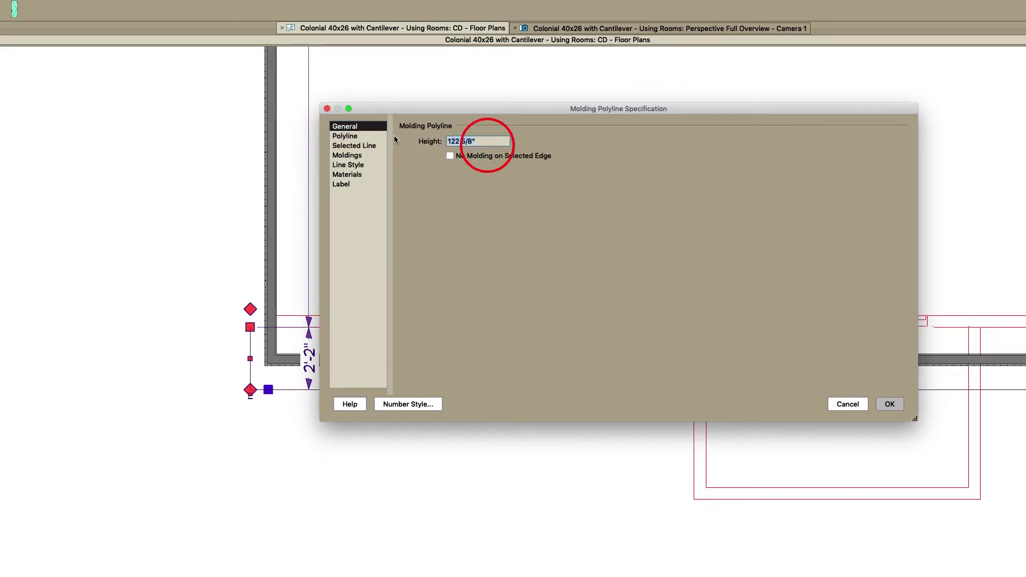
{"action": "type", "text": "108"}
{"action": "key", "text": "Tab"}
{"action": "left_click", "coordinate": [359, 155]}
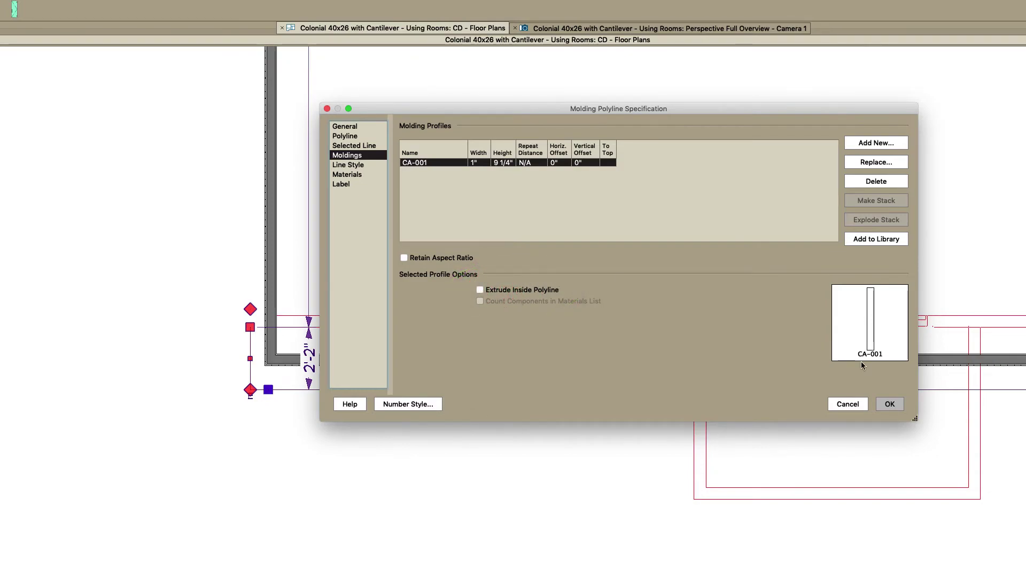
{"action": "left_click", "coordinate": [890, 404]}
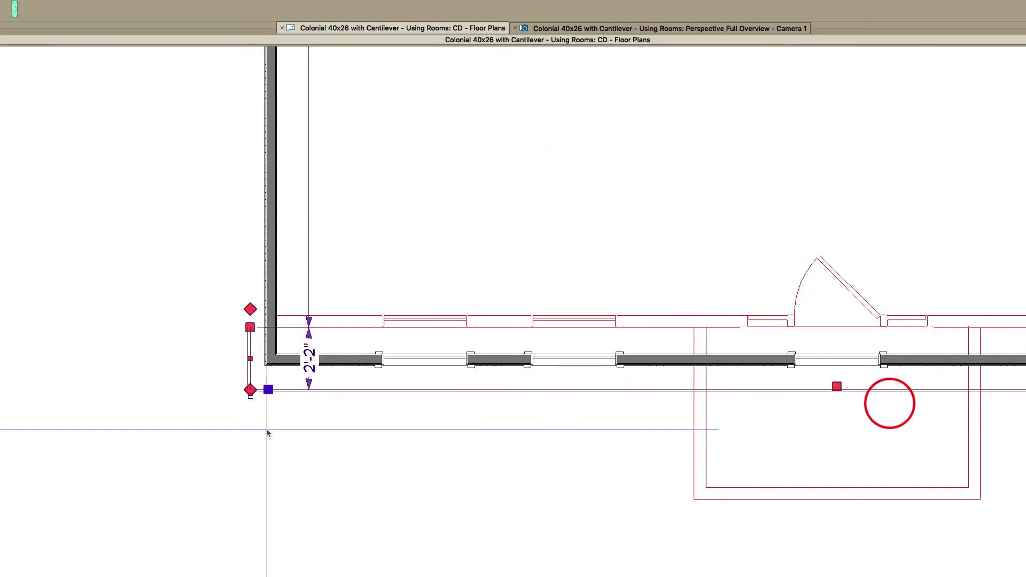
Snap the fascia molding line's front segment and both end returns to the outer faces of the second-floor walls
{"action": "scroll", "coordinate": [268, 431], "scroll_direction": "up", "scroll_amount": 5}
{"action": "left_click_drag", "start_coordinate": [315, 484], "coordinate": [337, 368]}
{"action": "left_click_drag", "start_coordinate": [238, 269], "coordinate": [303, 277]}
{"action": "scroll", "coordinate": [137, 327], "scroll_direction": "down", "scroll_amount": 6}
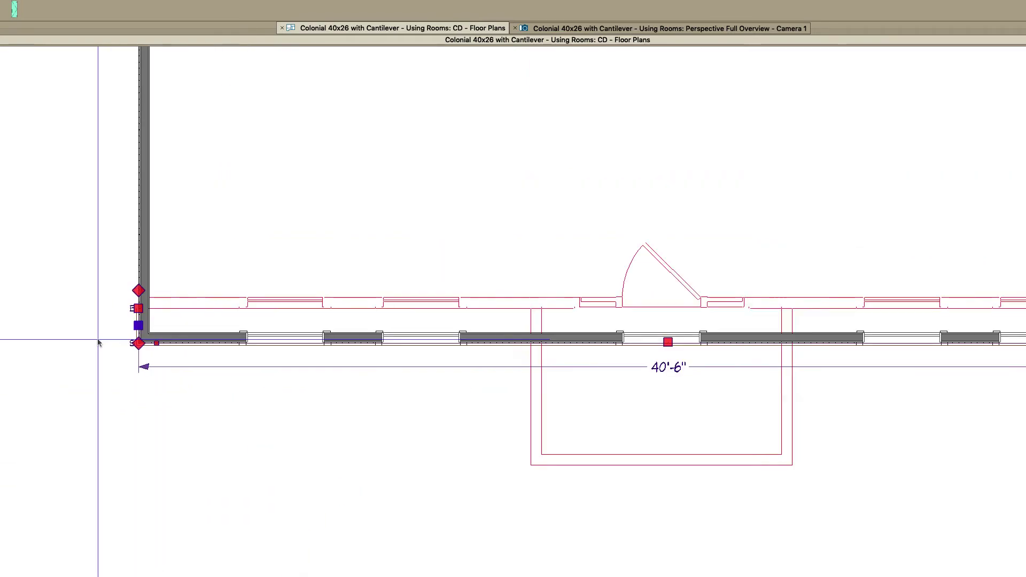
{"action": "scroll", "coordinate": [513, 358], "scroll_direction": "up", "scroll_amount": 5}
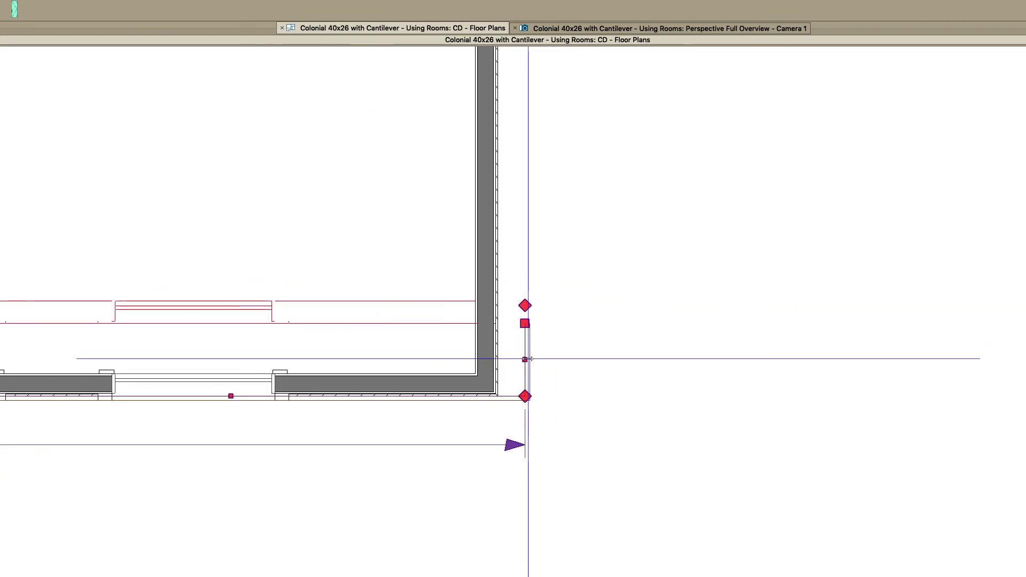
{"action": "left_click_drag", "start_coordinate": [525, 360], "coordinate": [467, 360]}
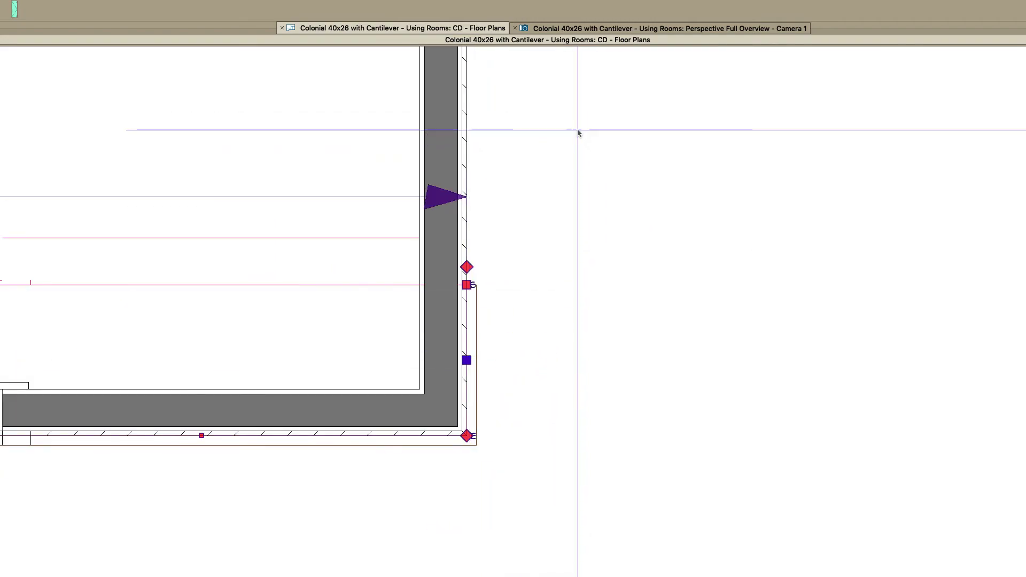
Inspect the cantilever's fascia, soffit and end returns in the camera view from the front and the corner
{"action": "left_click", "coordinate": [611, 27]}
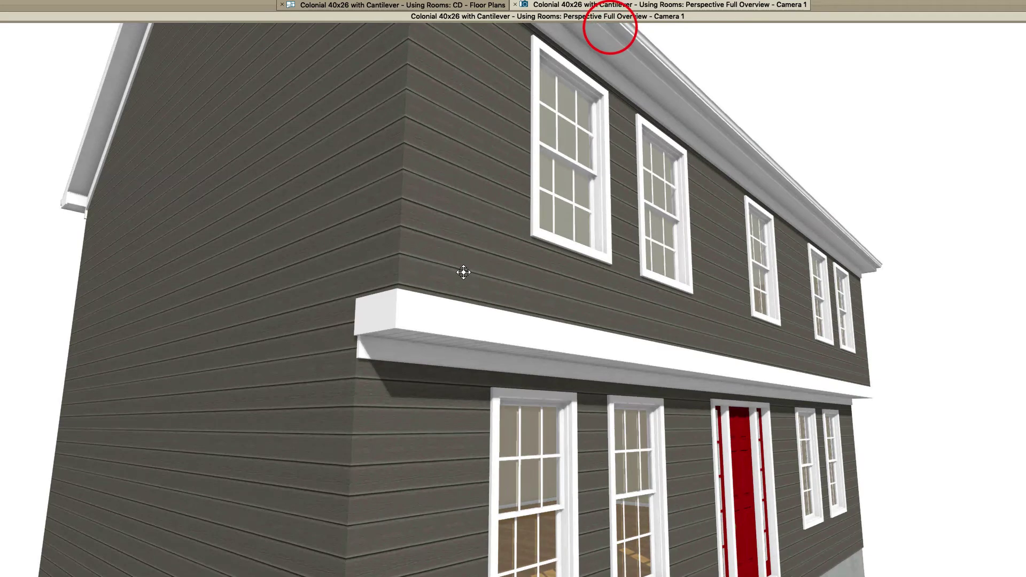
{"action": "scroll", "coordinate": [371, 277], "scroll_direction": "down", "scroll_amount": 4}
{"action": "left_click_drag", "start_coordinate": [515, 307], "coordinate": [438, 325]}
{"action": "scroll", "coordinate": [489, 300], "scroll_direction": "up", "scroll_amount": 3}
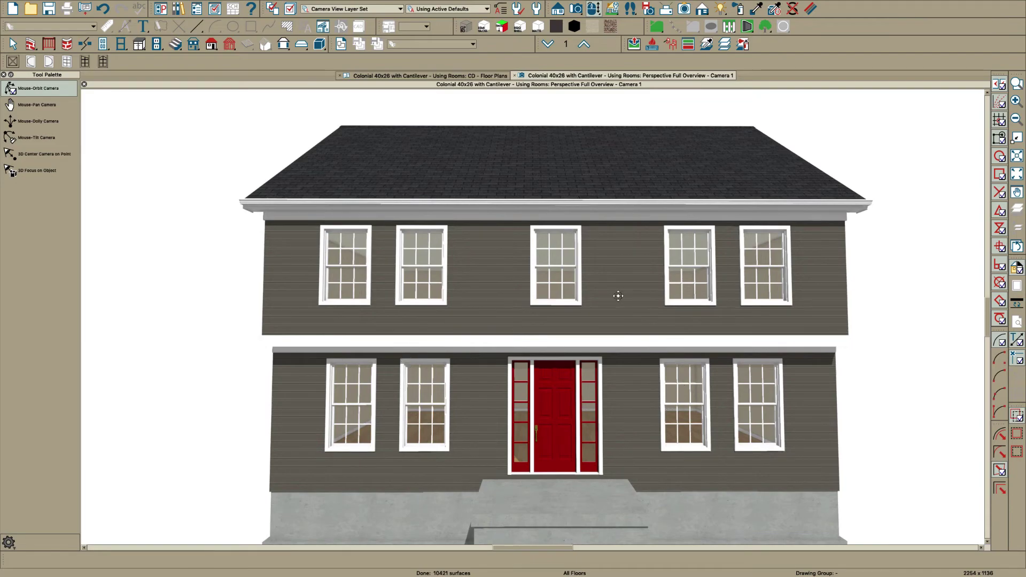
{"action": "left_click_drag", "start_coordinate": [492, 380], "coordinate": [532, 284]}
{"action": "left_click_drag", "start_coordinate": [394, 322], "coordinate": [391, 339]}
{"action": "key", "text": "space"}
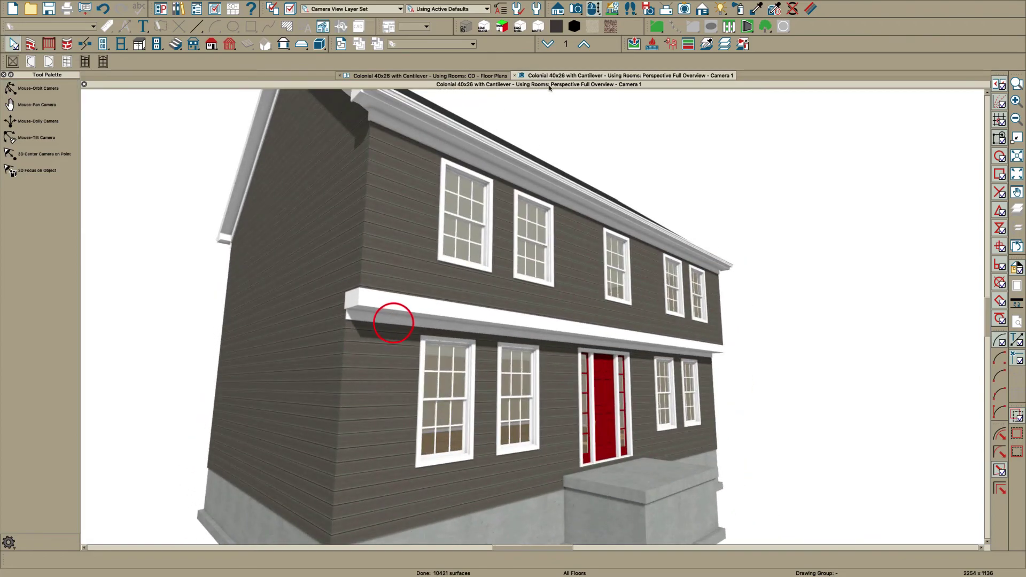
Place corner boards on the house's near front corner at both the second-floor and first-floor walls
{"action": "left_click", "coordinate": [276, 46]}
{"action": "left_click", "coordinate": [368, 181]}
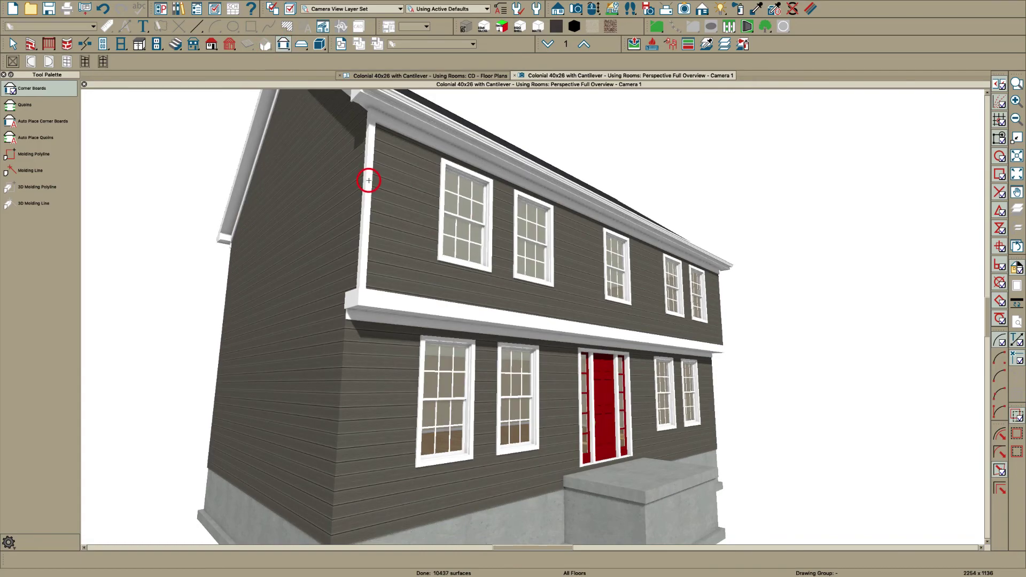
{"action": "left_click", "coordinate": [340, 350]}
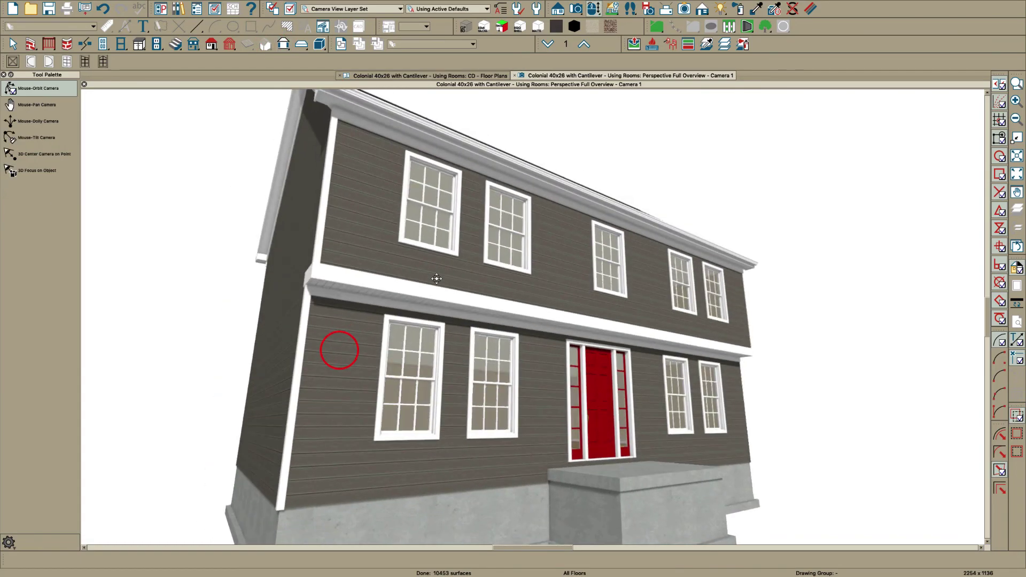
{"action": "middle_click_drag", "start_coordinate": [509, 298], "coordinate": [513, 280]}
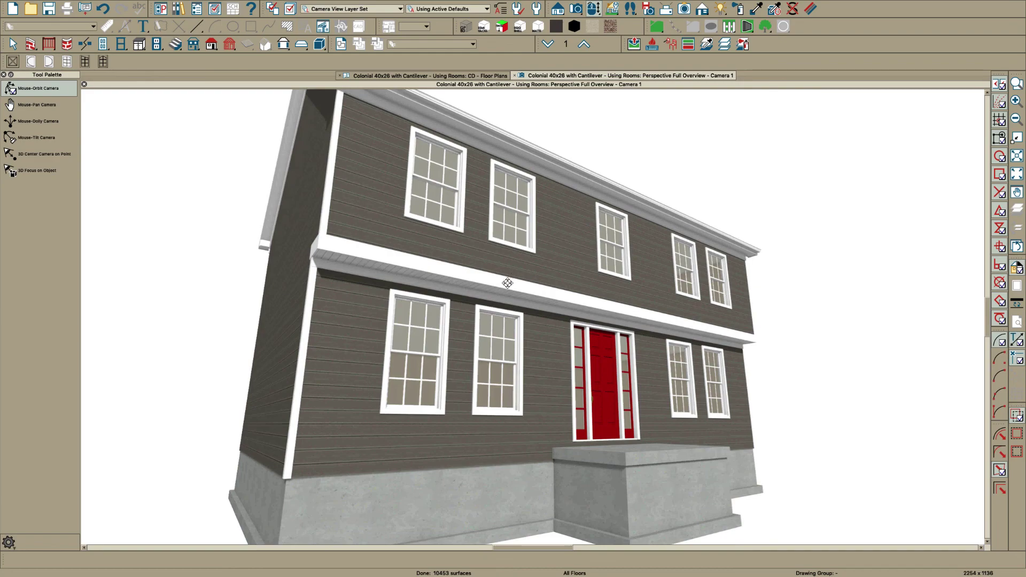
{"action": "left_click_drag", "start_coordinate": [511, 279], "coordinate": [509, 282]}
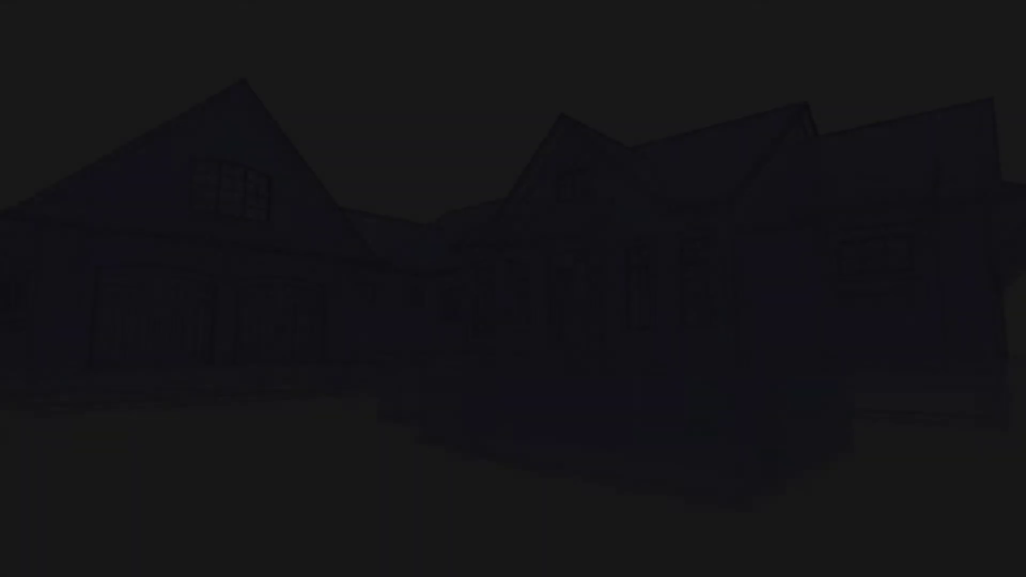